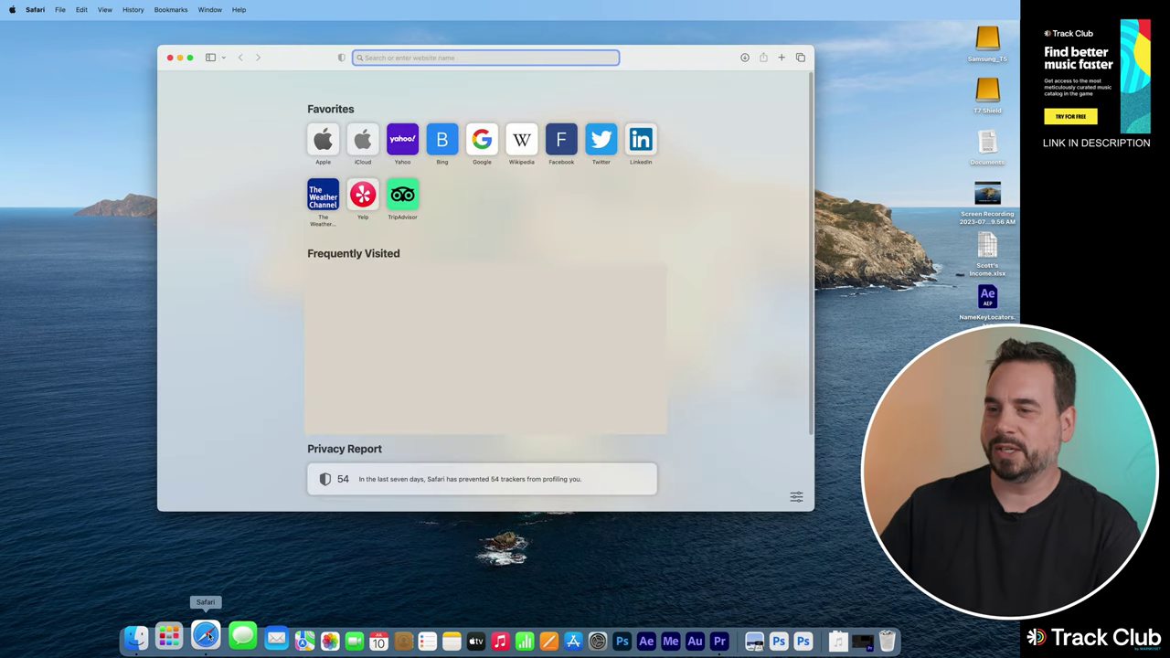
Step: Open the trackclub.com songs catalog and expand the browser window to full screen
type("track")
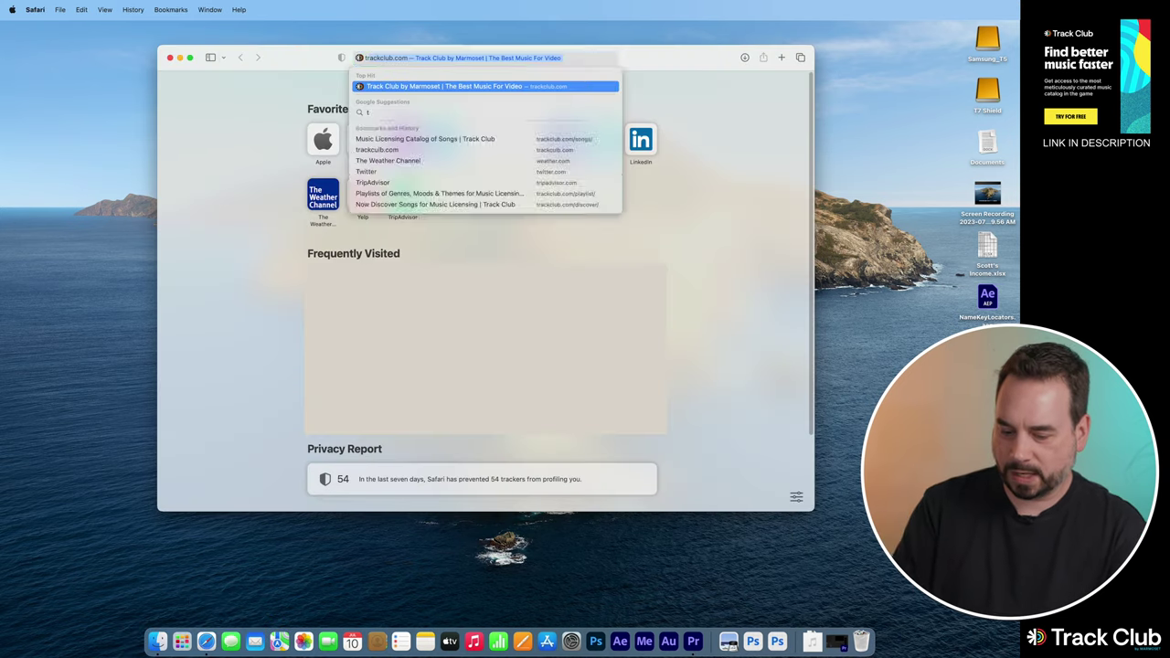
type("clu")
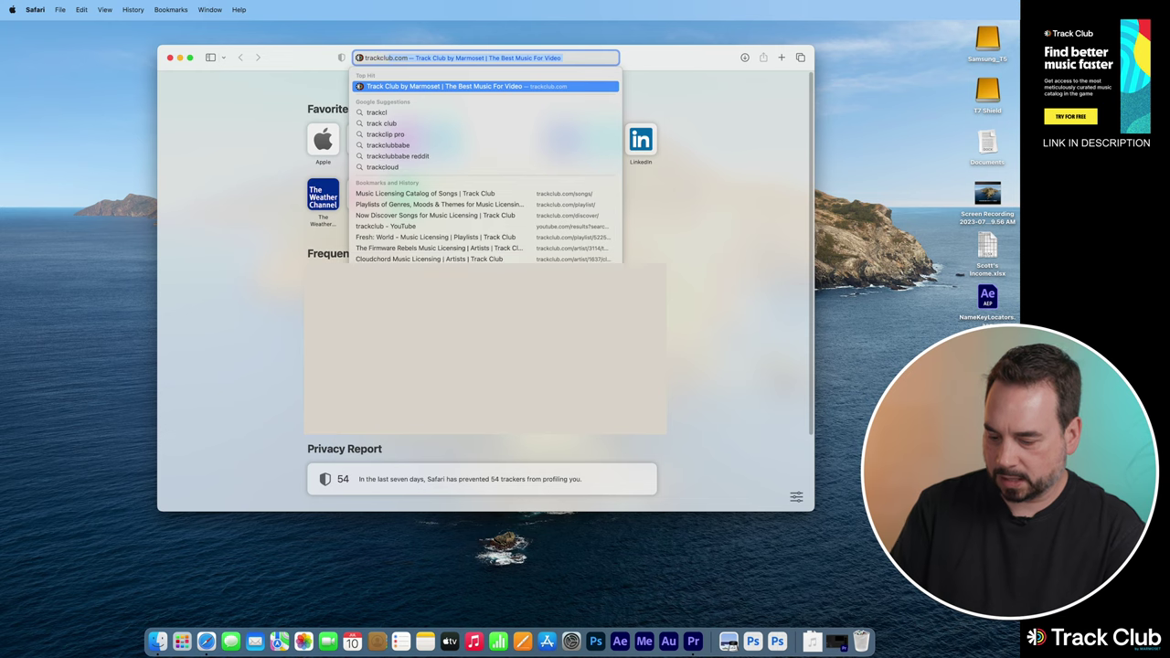
type("b")
key("Return")
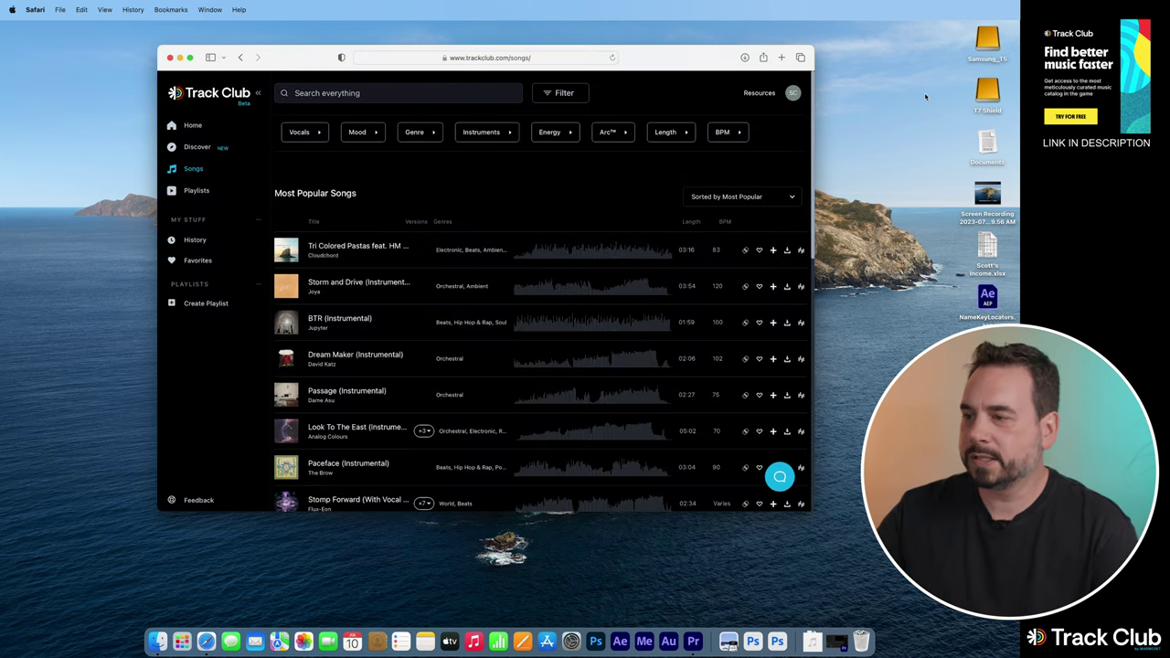
left_click(190, 58)
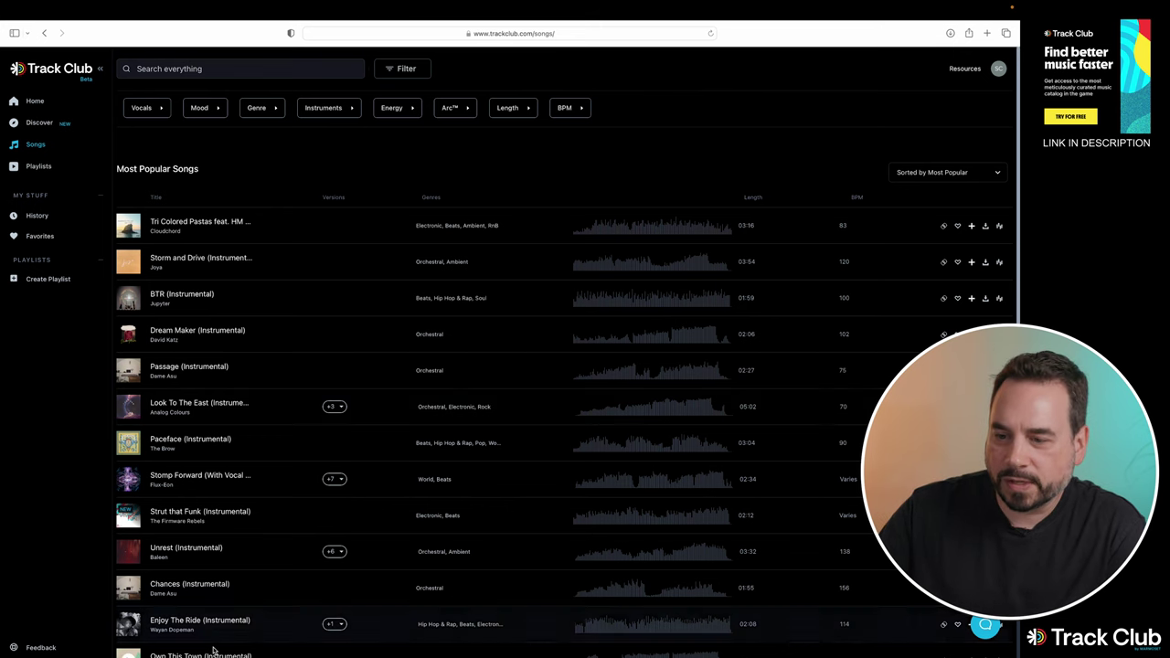
Step: Look through the Most Popular Songs list and review the Vocals filter options without choosing one
scroll(251, 469, "down", 5)
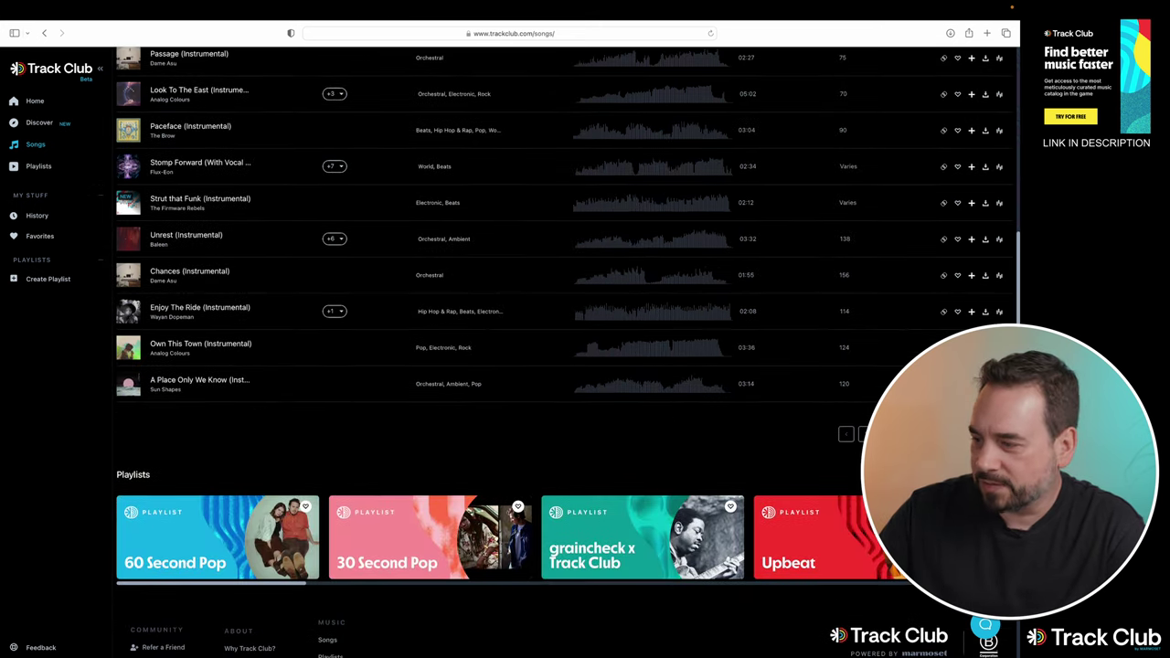
scroll(595, 393, "up", 5)
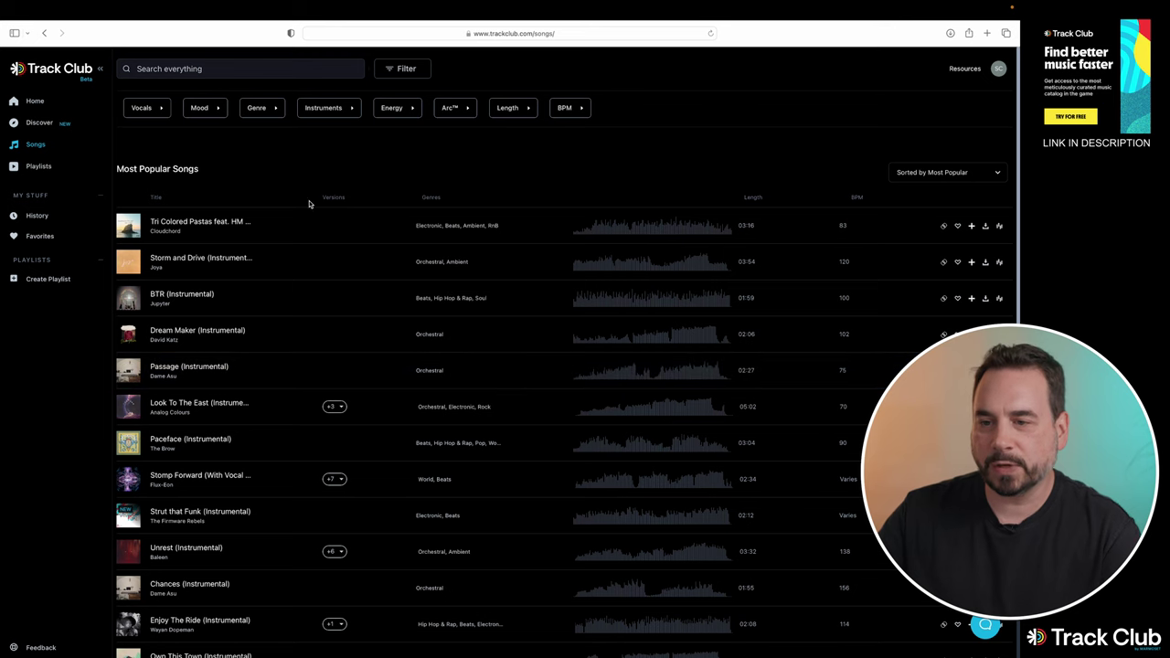
left_click(163, 110)
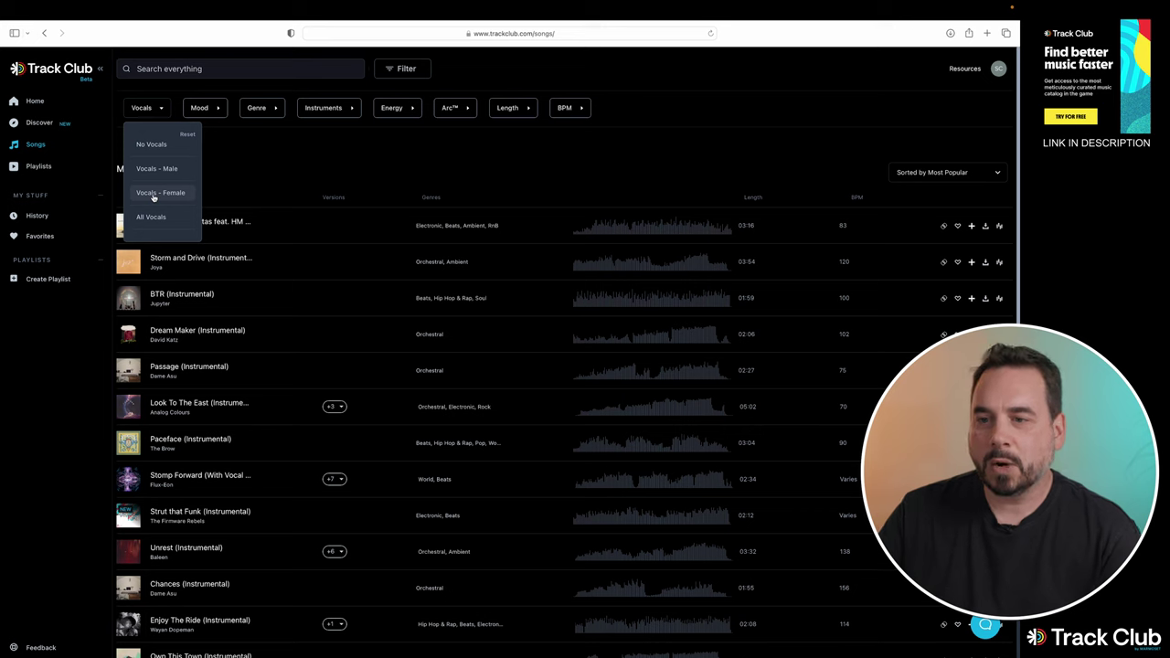
left_click(260, 162)
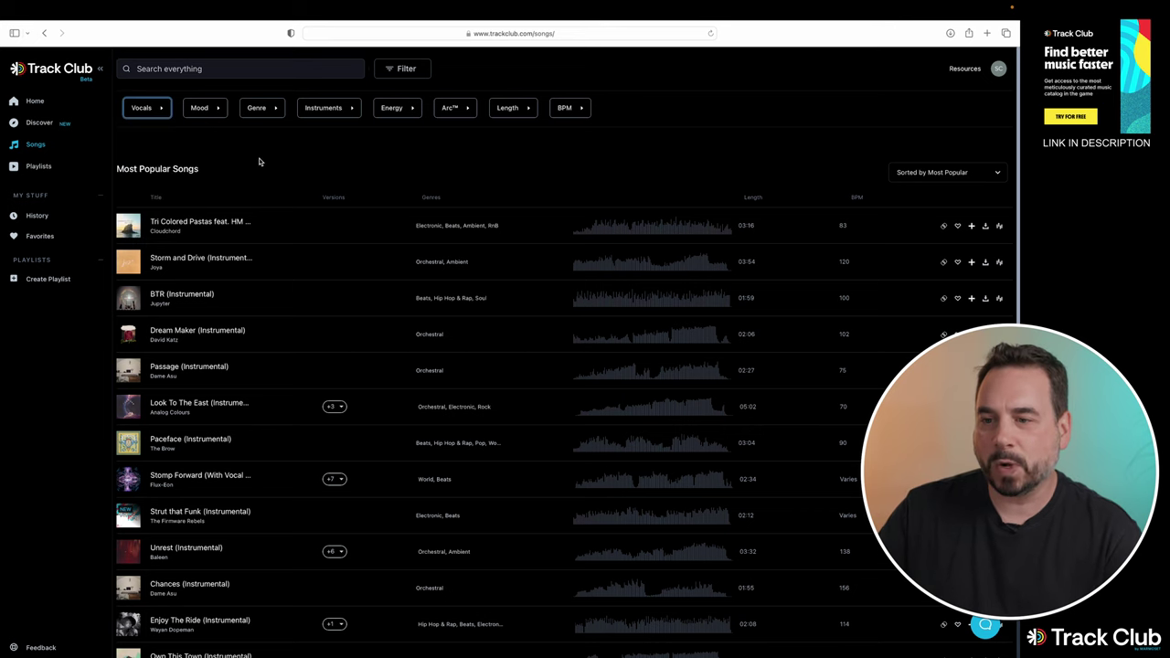
Step: Review the available Mood filter options for songs without applying any
left_click(219, 111)
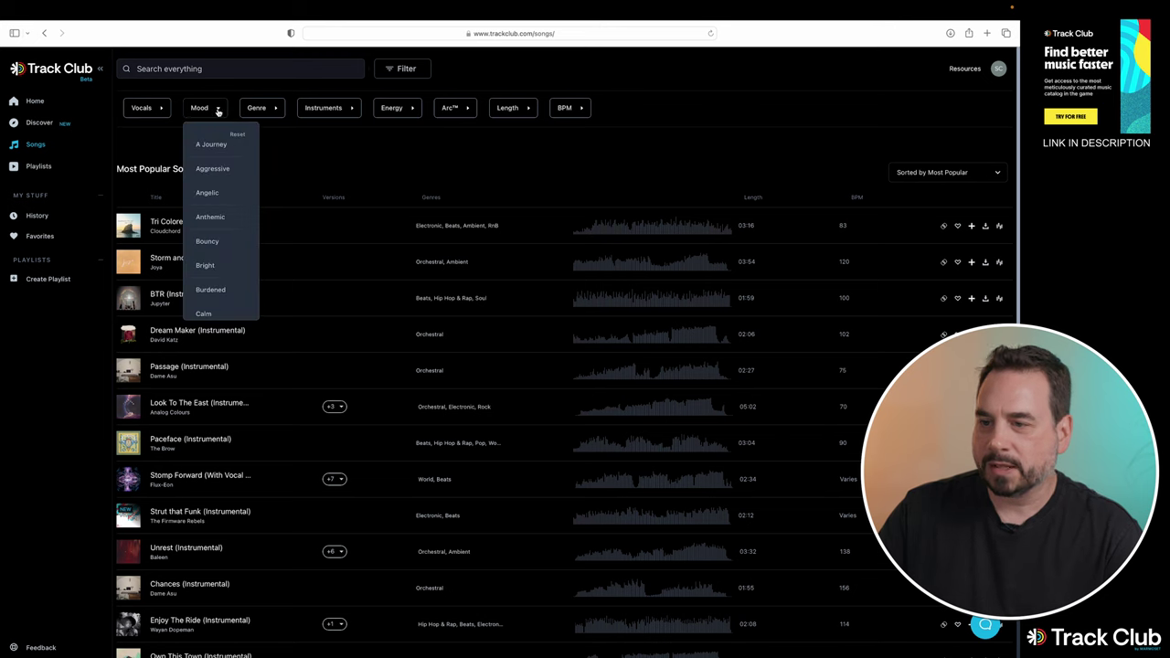
scroll(221, 186, "down", 3)
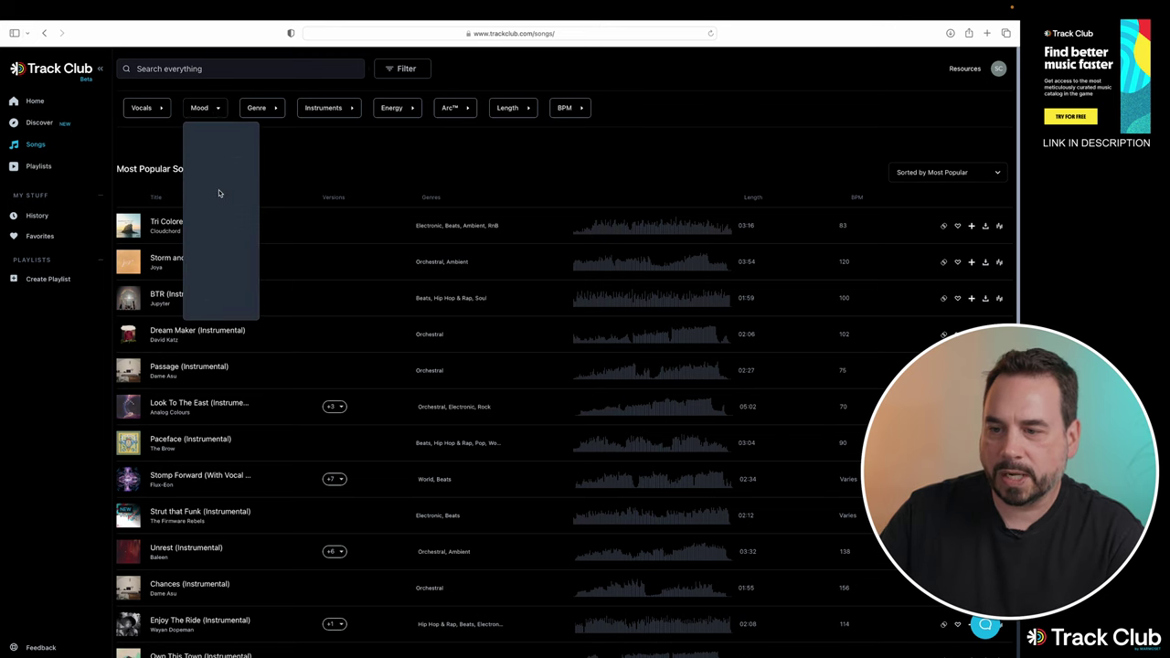
scroll(220, 194, "down", 3)
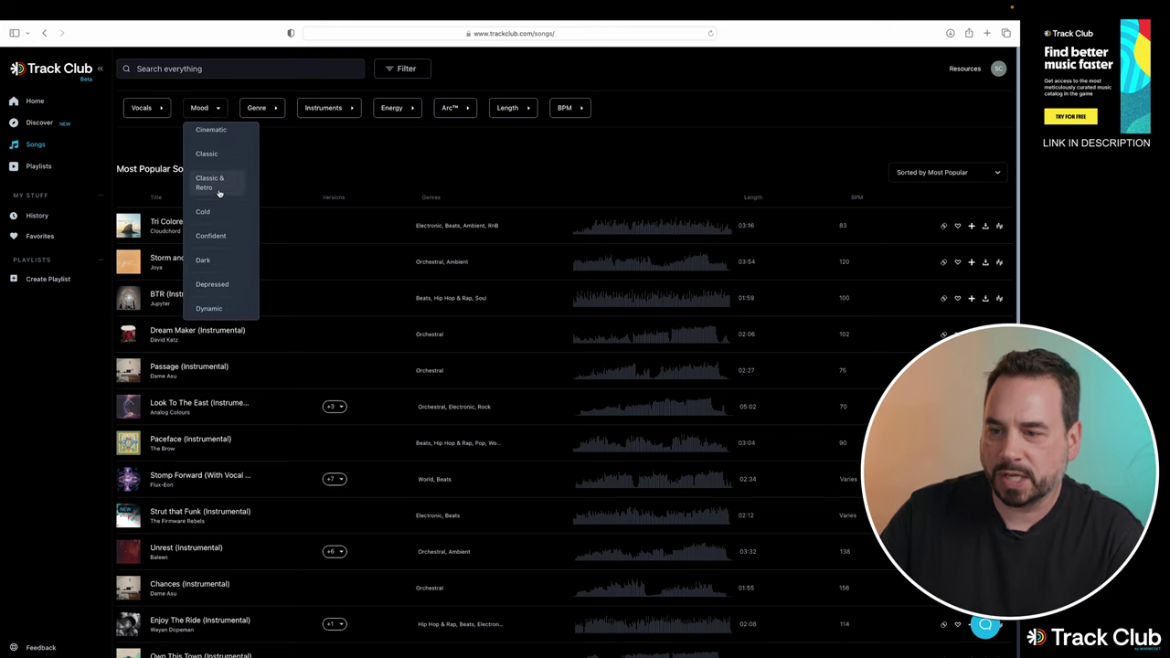
scroll(226, 270, "down", 6)
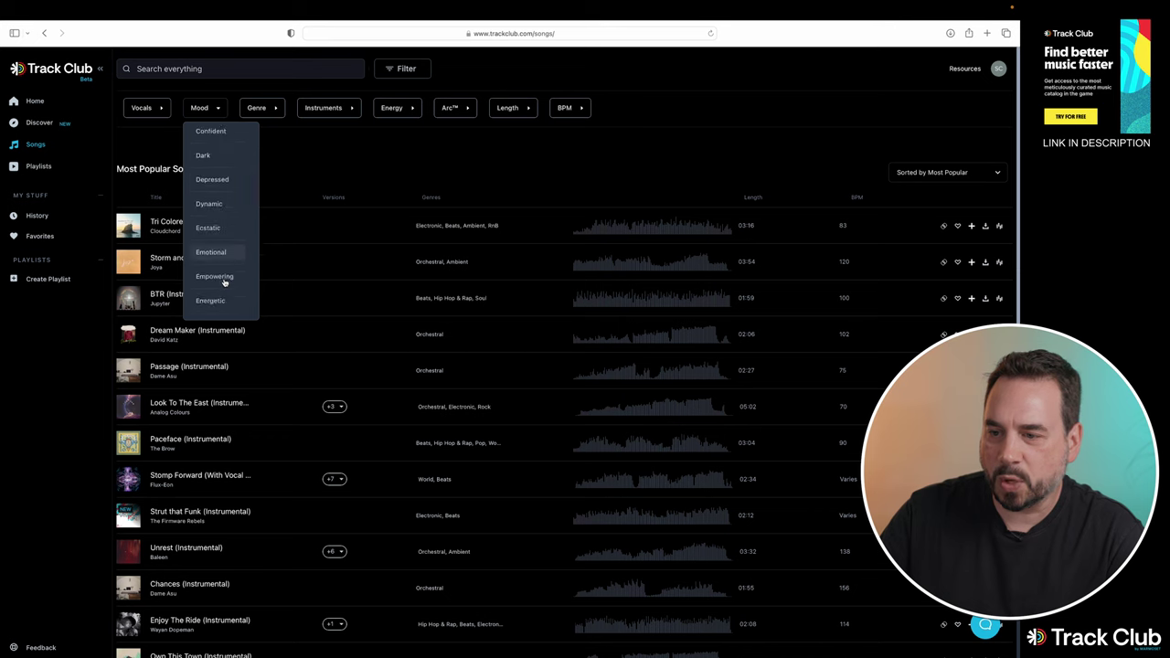
scroll(224, 282, "down", 3)
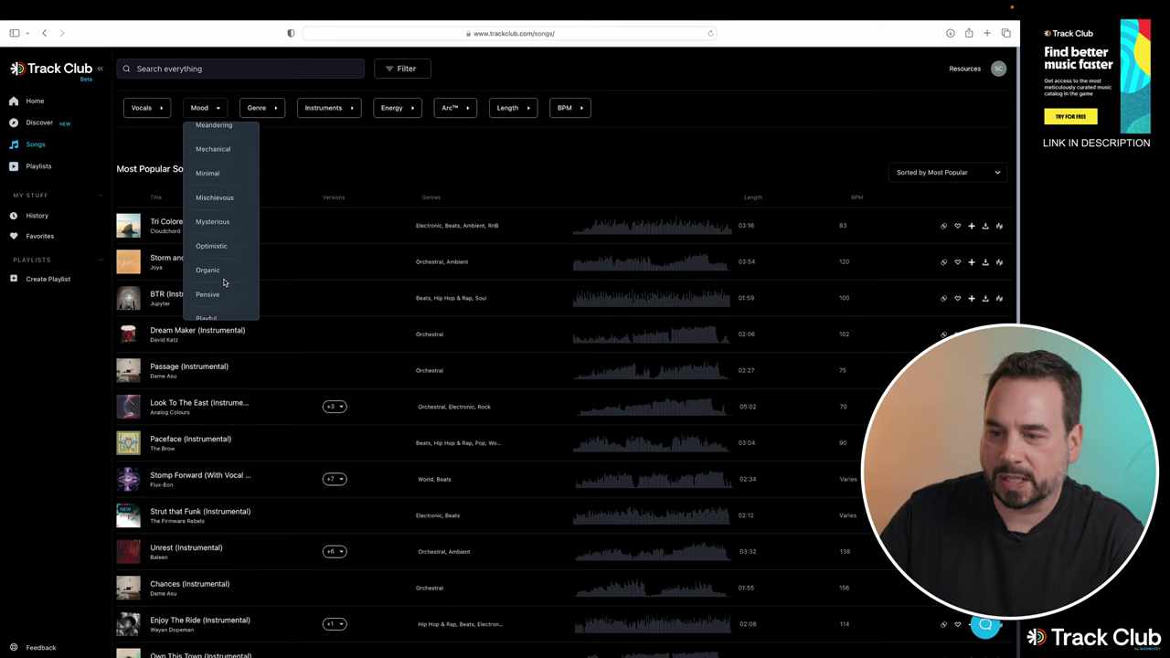
scroll(227, 265, "down", 2)
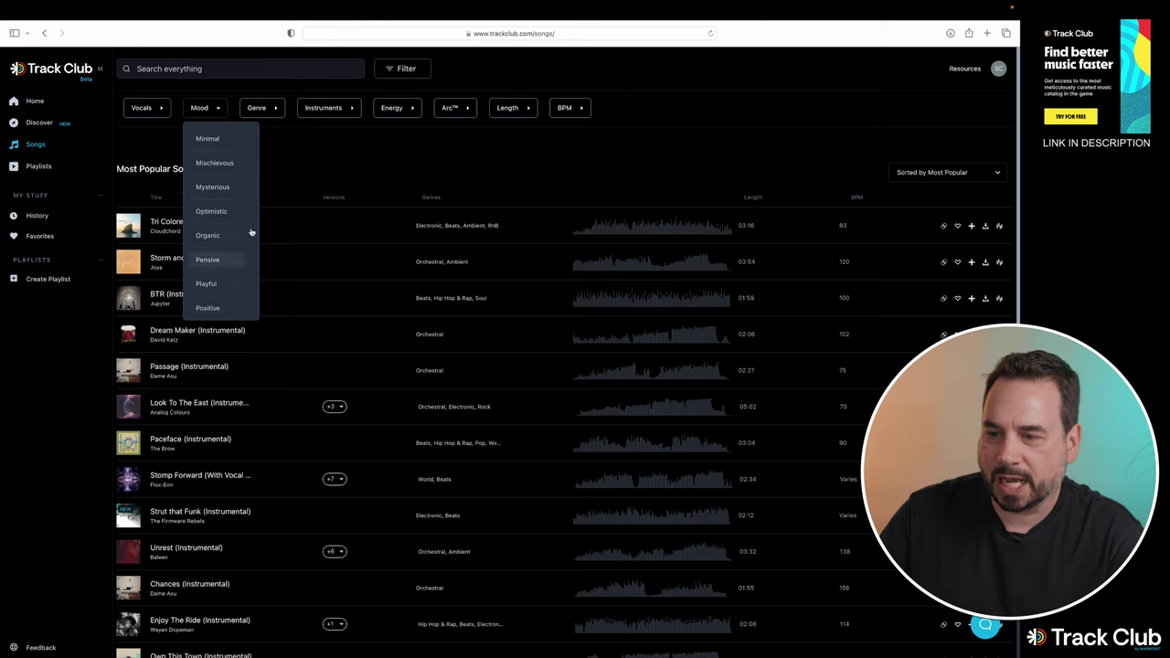
left_click(278, 144)
Step: Review the full list of Genre filter options for songs without selecting one
left_click(276, 110)
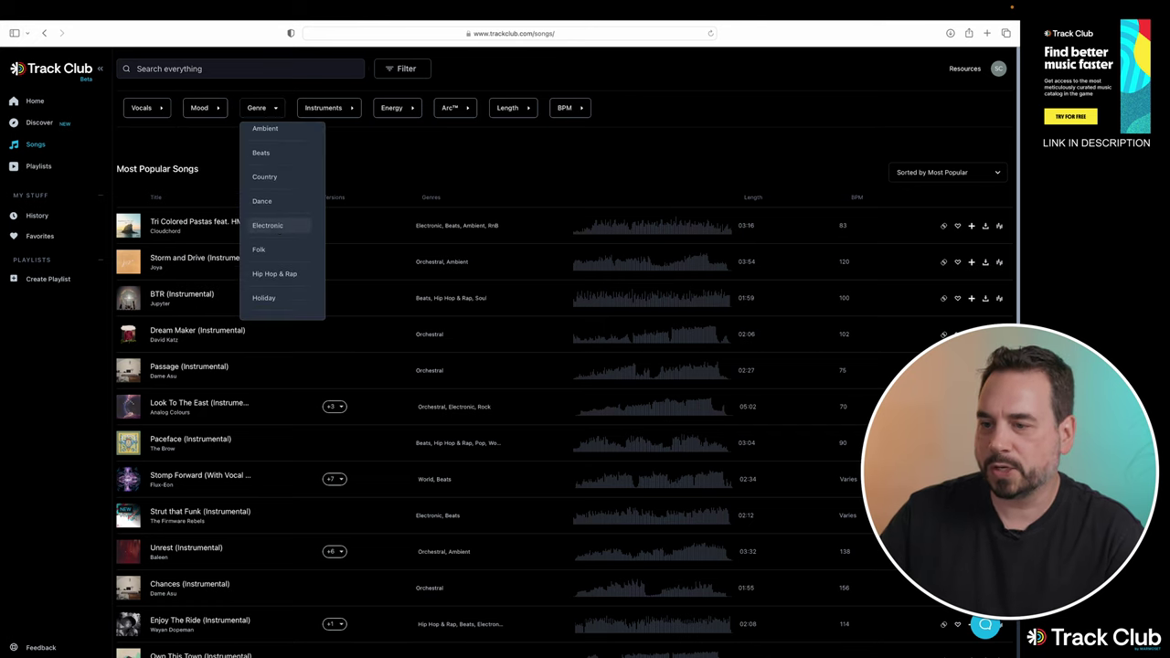
scroll(280, 239, "down", 3)
scroll(279, 241, "down", 2)
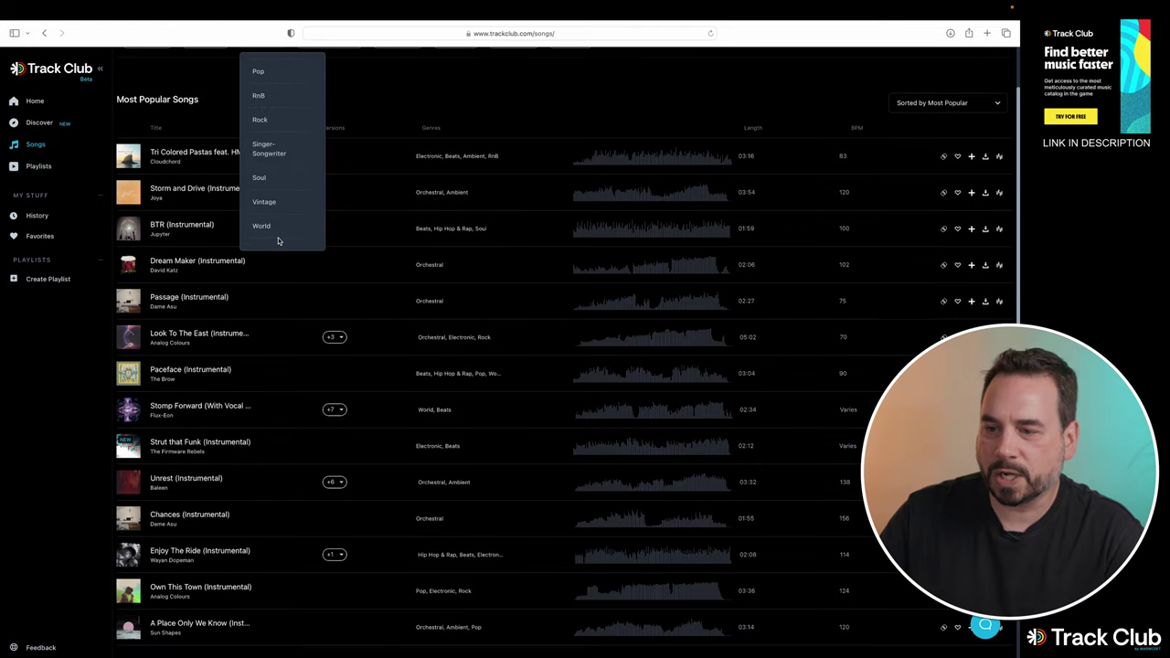
scroll(283, 236, "up", 1)
scroll(388, 84, "up", 2)
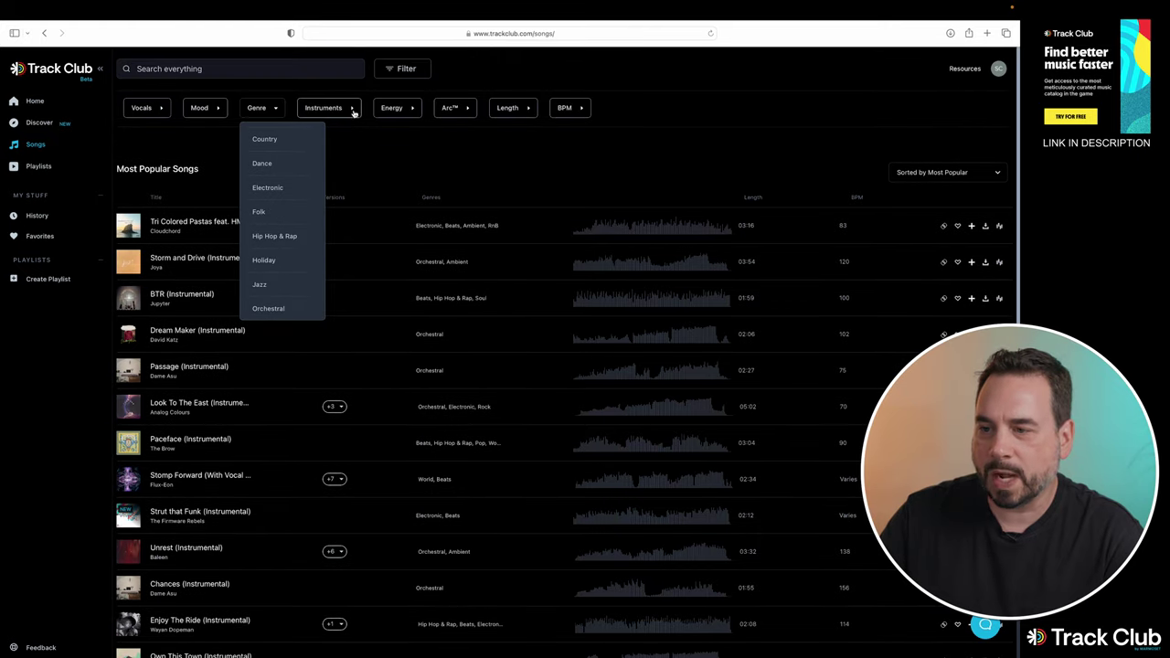
Step: Review the Instruments filter options from Acoustic Guitar through Ukulele
left_click(353, 109)
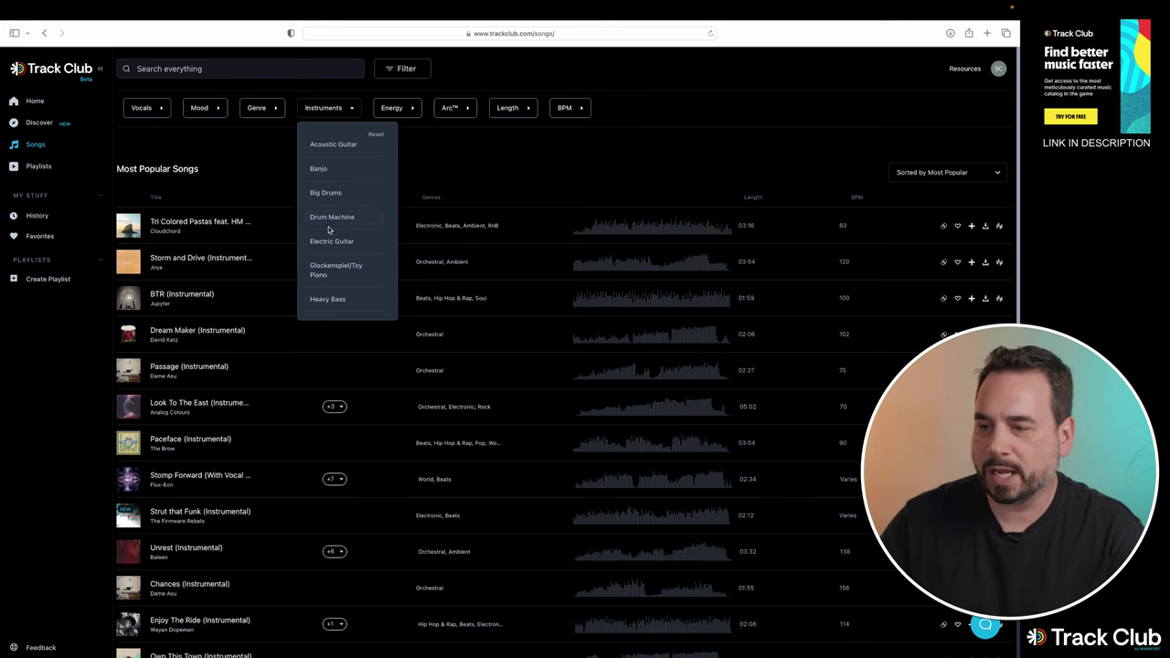
scroll(334, 236, "down", 4)
scroll(338, 249, "up", 4)
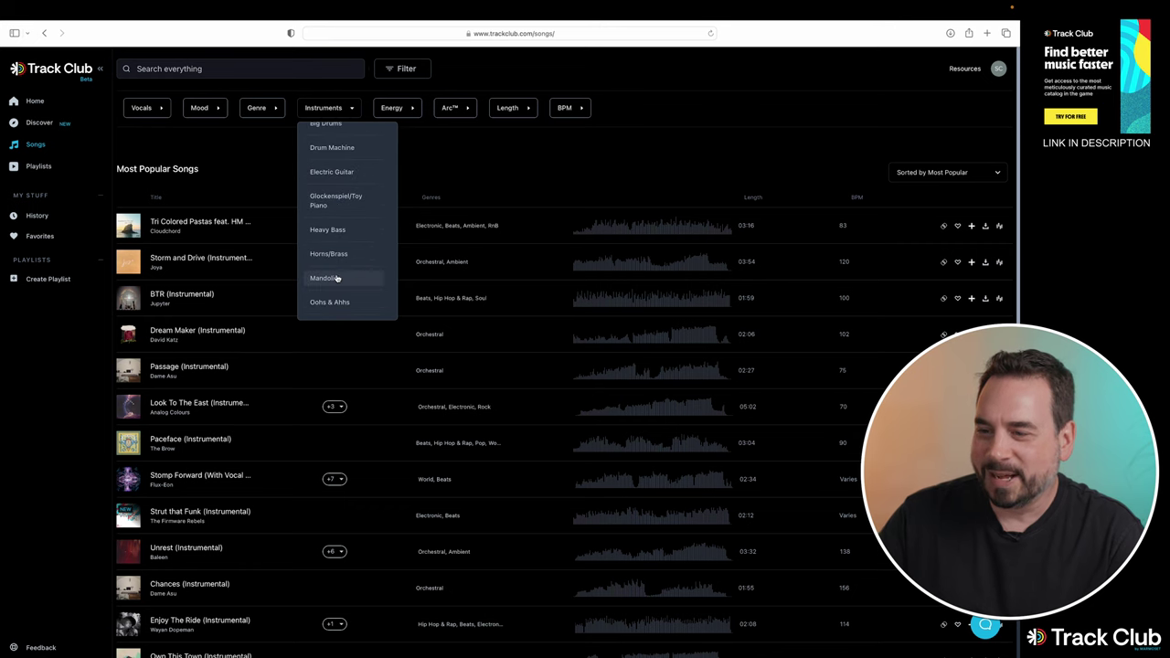
scroll(342, 277, "down", 3)
scroll(358, 279, "down", 2)
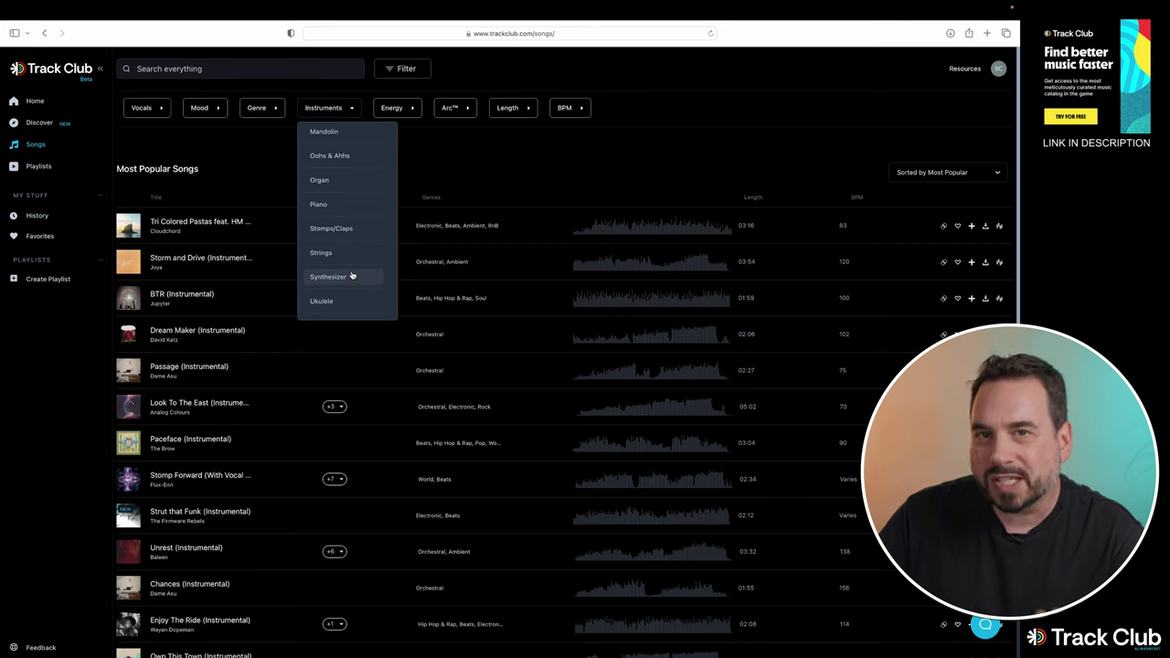
Step: Review the Energy, Arc and Length filter options for the song list
left_click(413, 109)
scroll(409, 219, "down", 1)
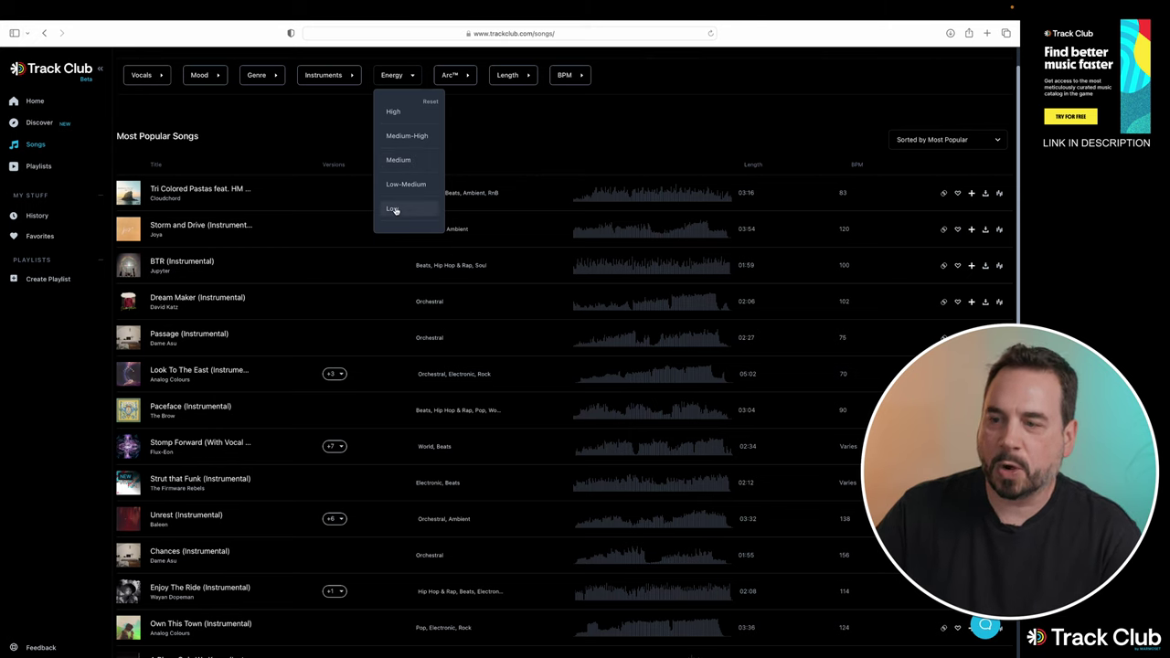
left_click(467, 79)
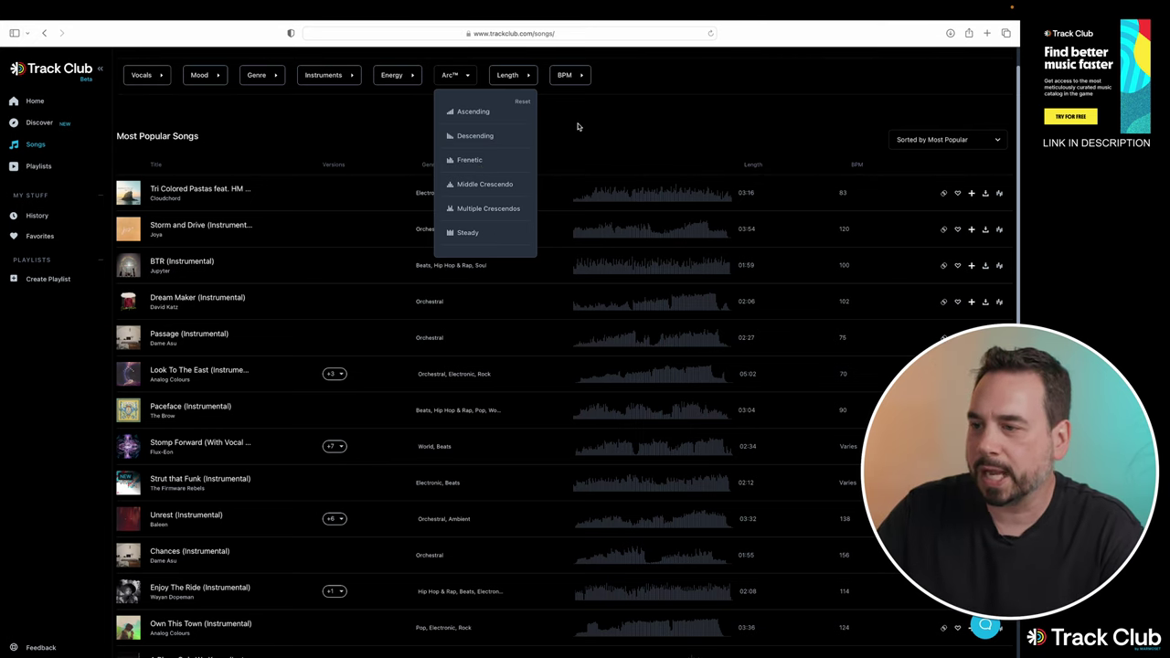
left_click(520, 77)
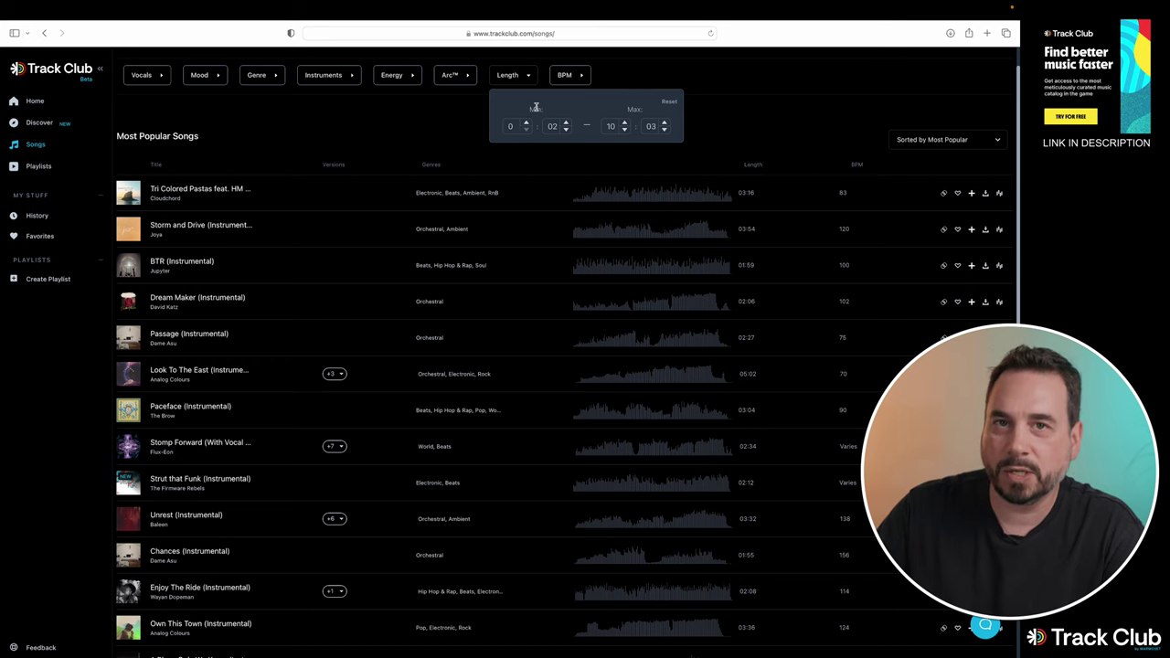
Step: Try the BPM filter with an exact value of 60 and with a range of 60 to 206
left_click(569, 75)
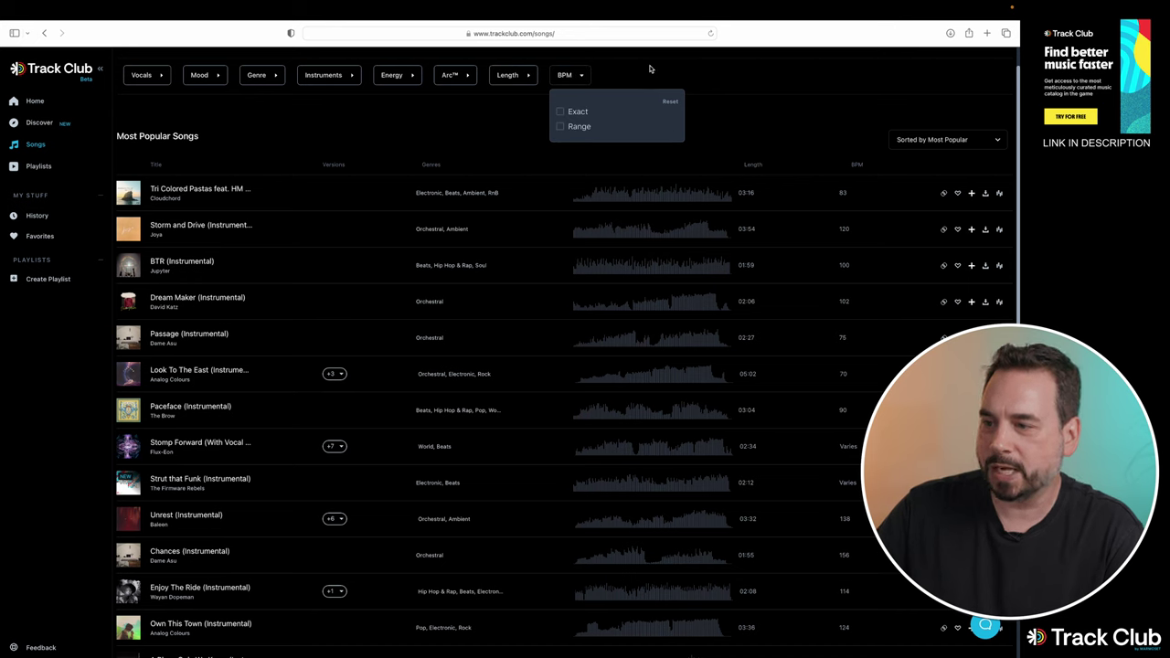
left_click(562, 112)
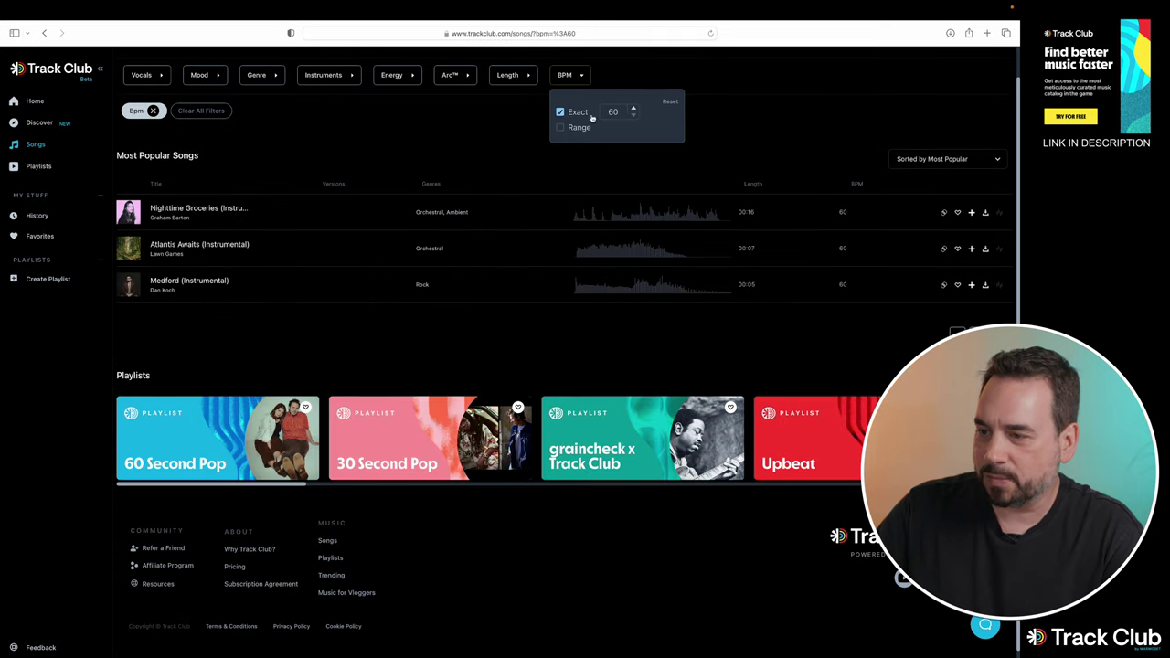
left_click(562, 128)
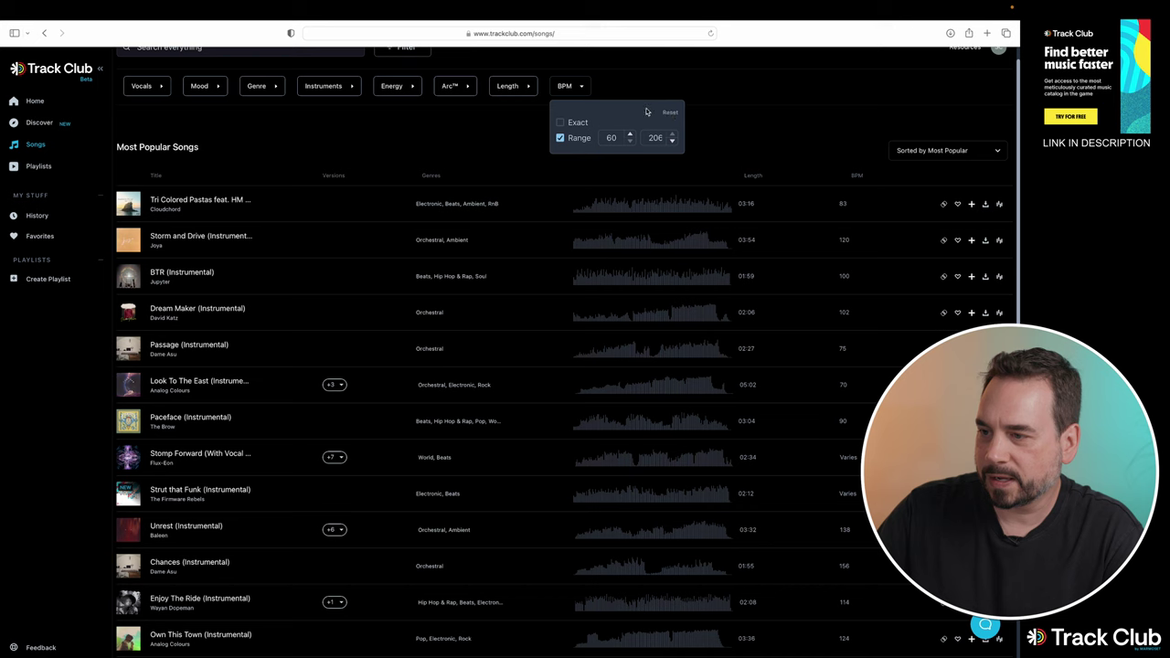
left_click(751, 79)
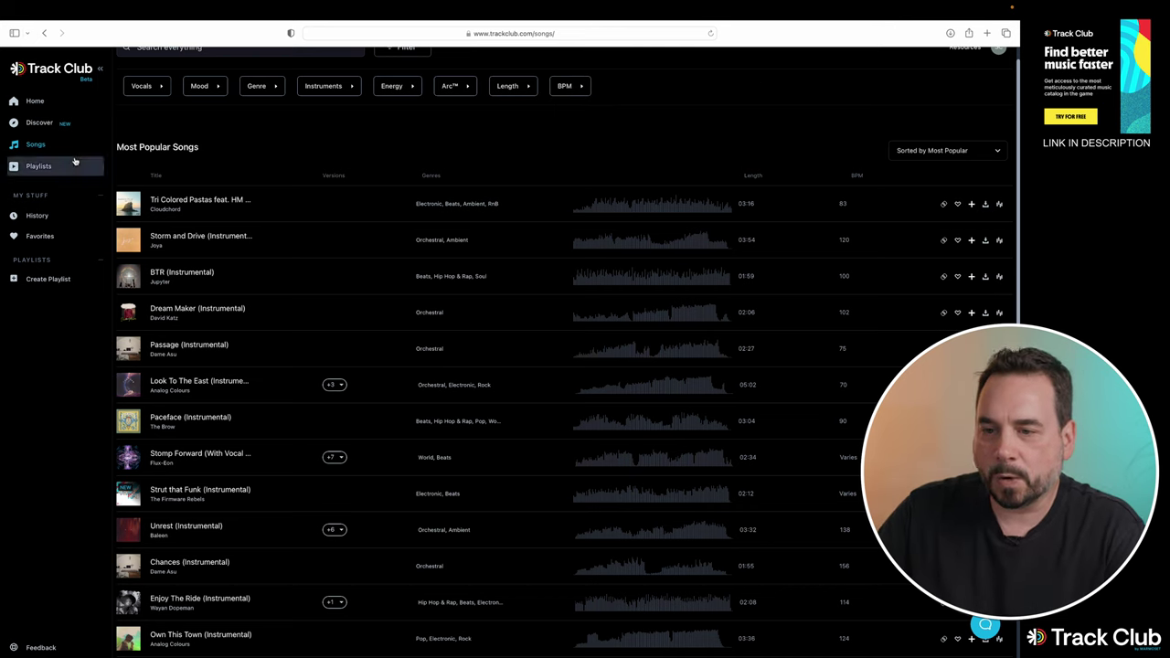
Step: Open the Playlists page and look through all the curated playlists
left_click(37, 168)
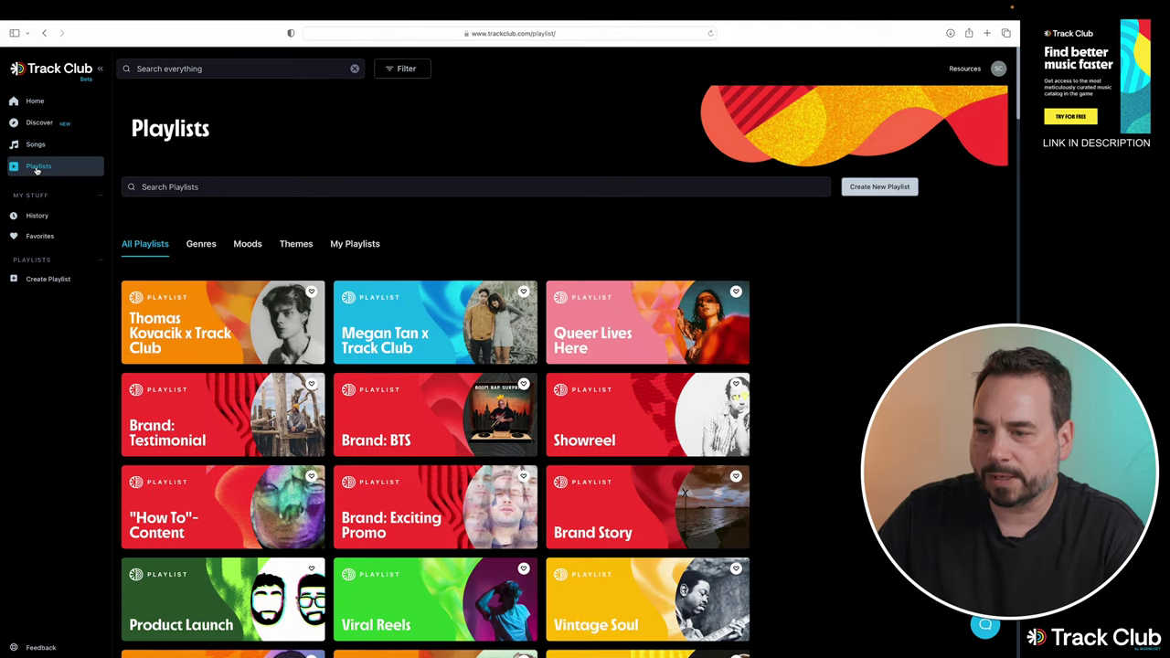
scroll(715, 327, "down", 15)
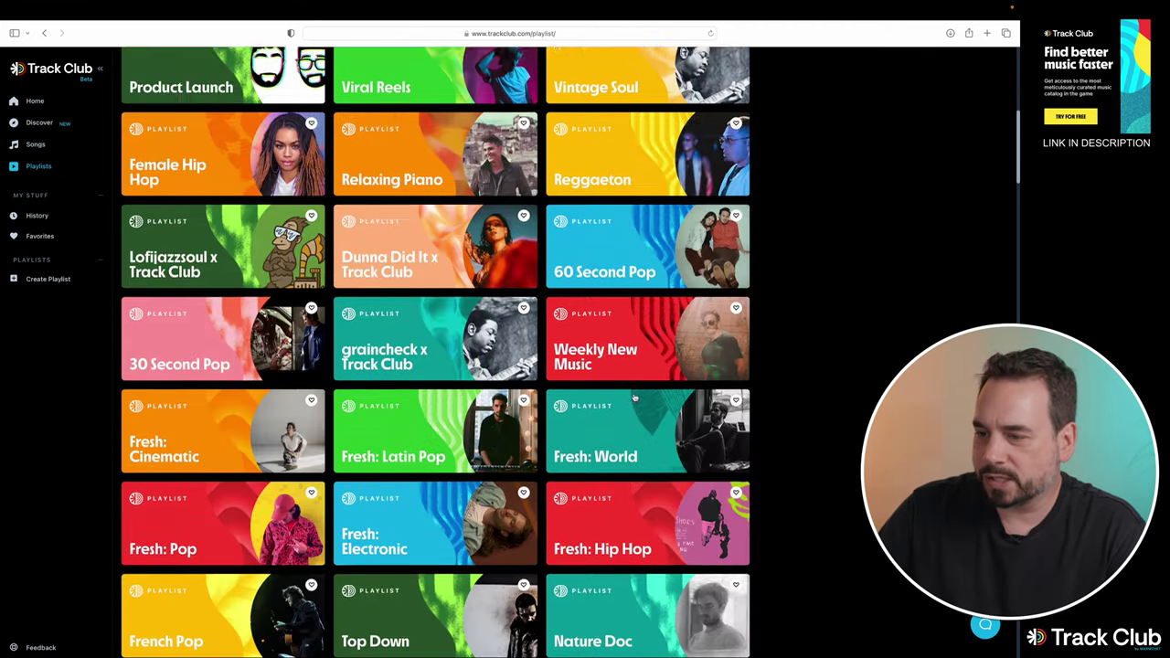
scroll(631, 393, "up", 3)
scroll(631, 393, "up", 12)
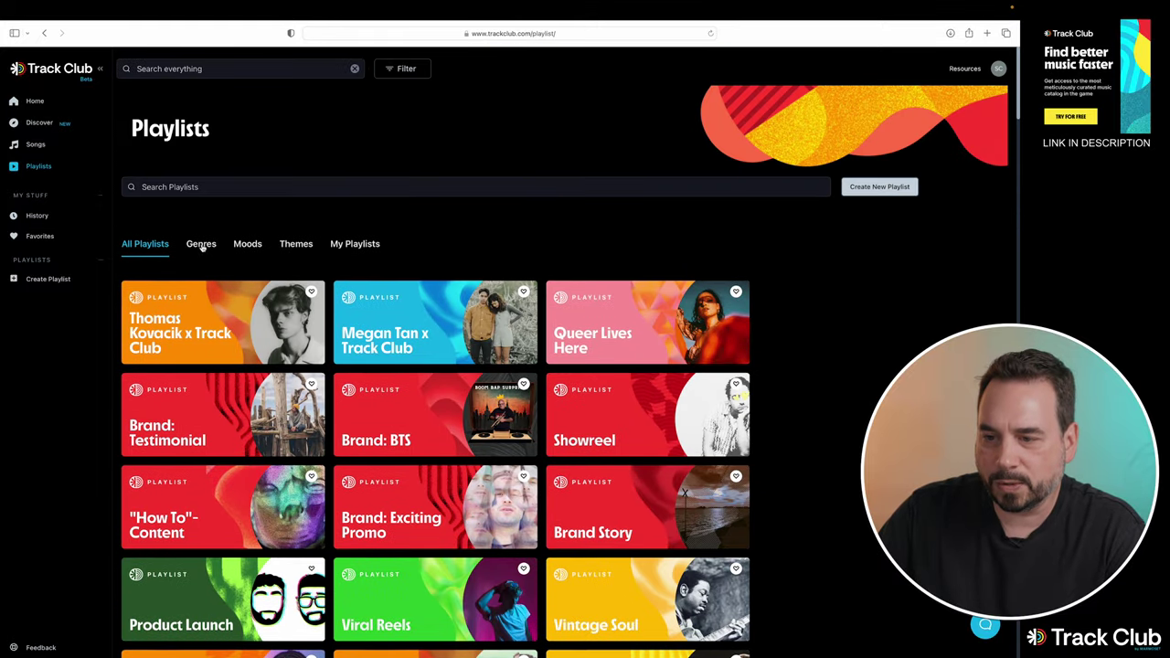
Step: View the Genres, Moods, Themes and My Playlists categories, and return to All Playlists
left_click(201, 245)
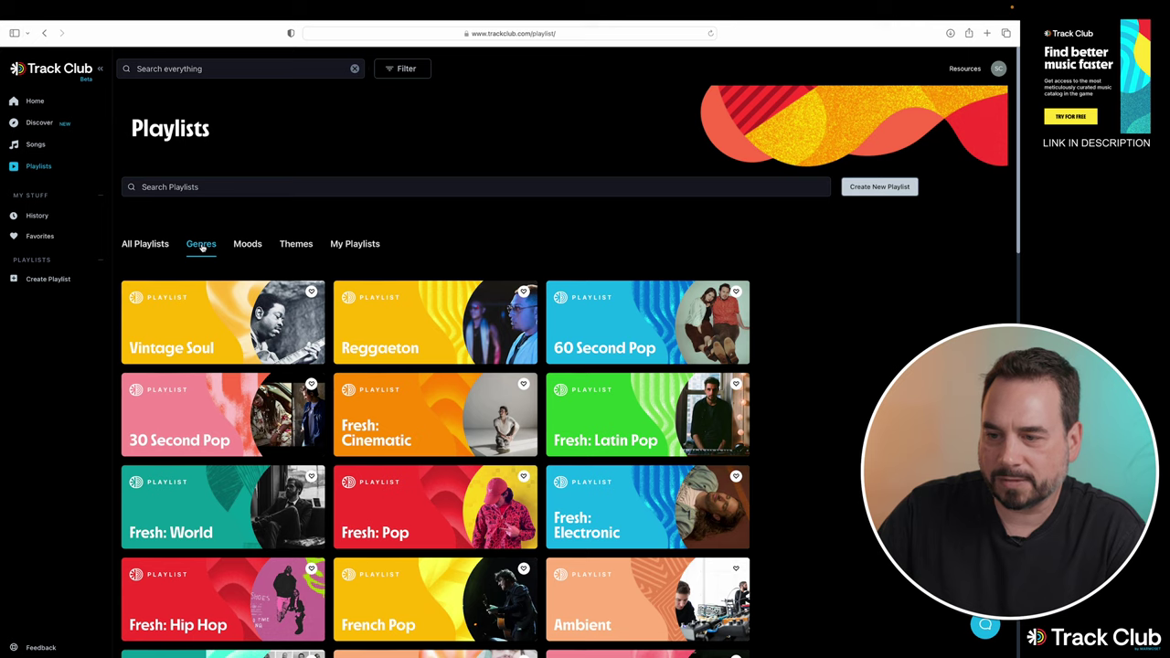
left_click(246, 245)
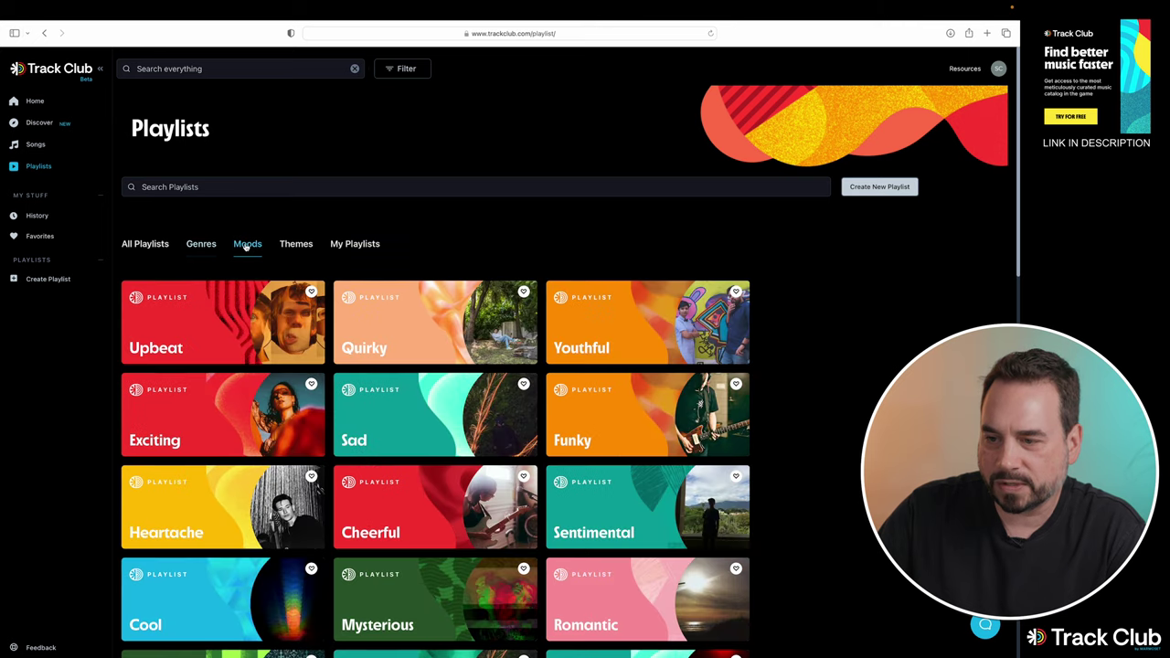
left_click(303, 245)
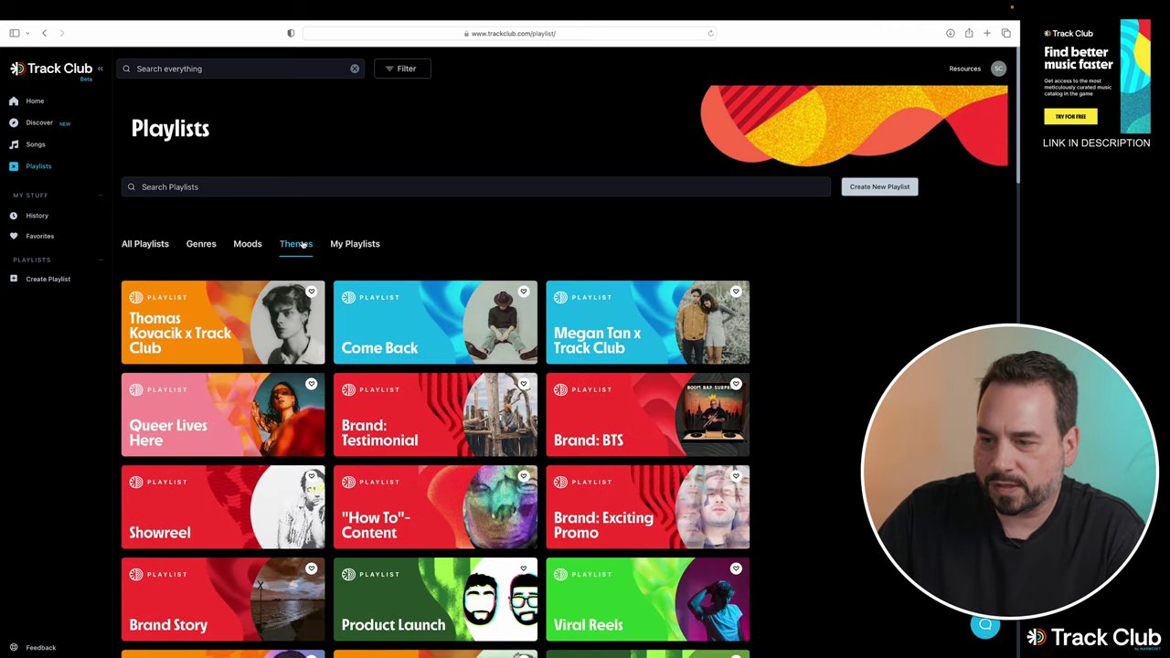
left_click(360, 247)
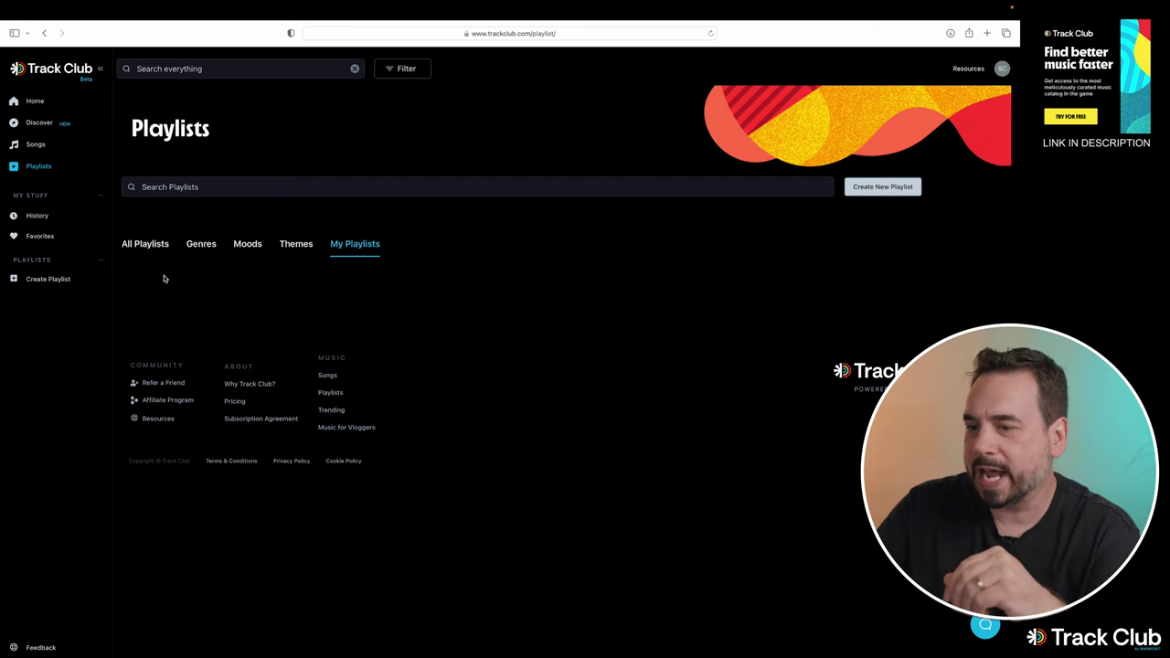
left_click(141, 245)
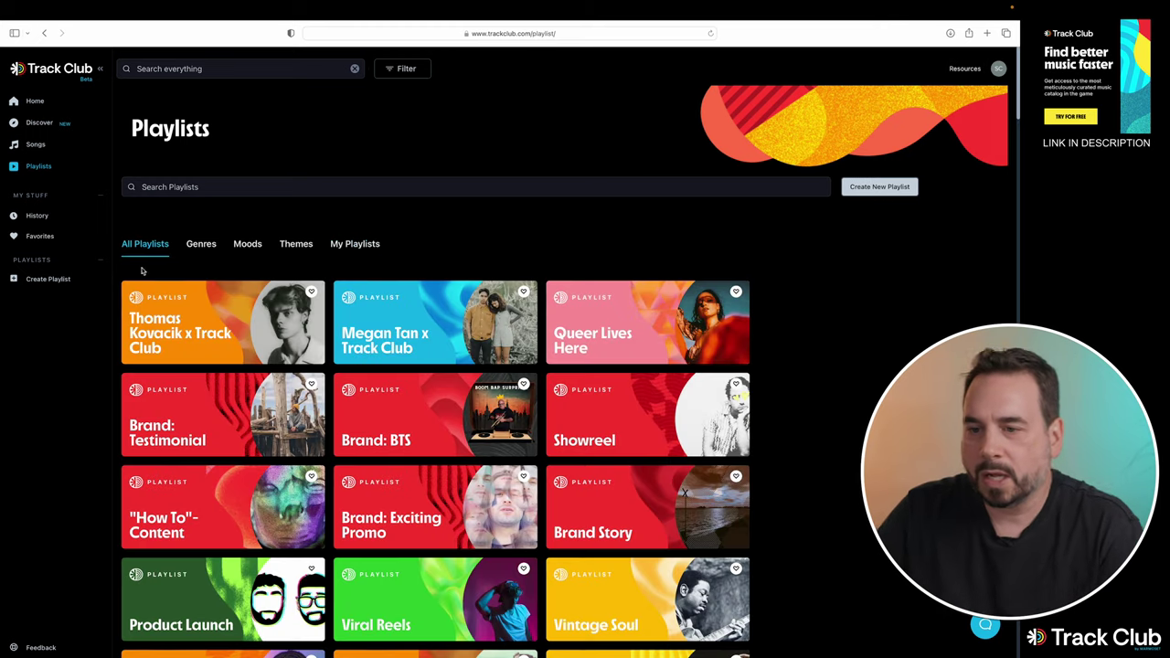
Step: Open the Songs page and filter the song list to No Vocals
left_click(35, 145)
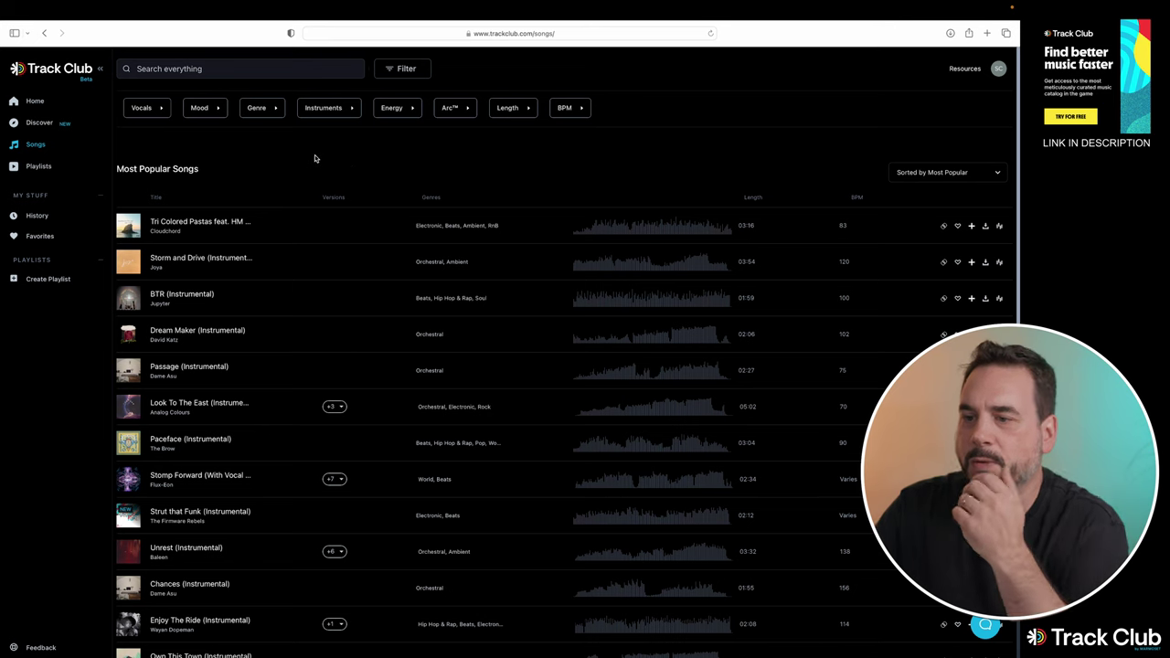
left_click(162, 109)
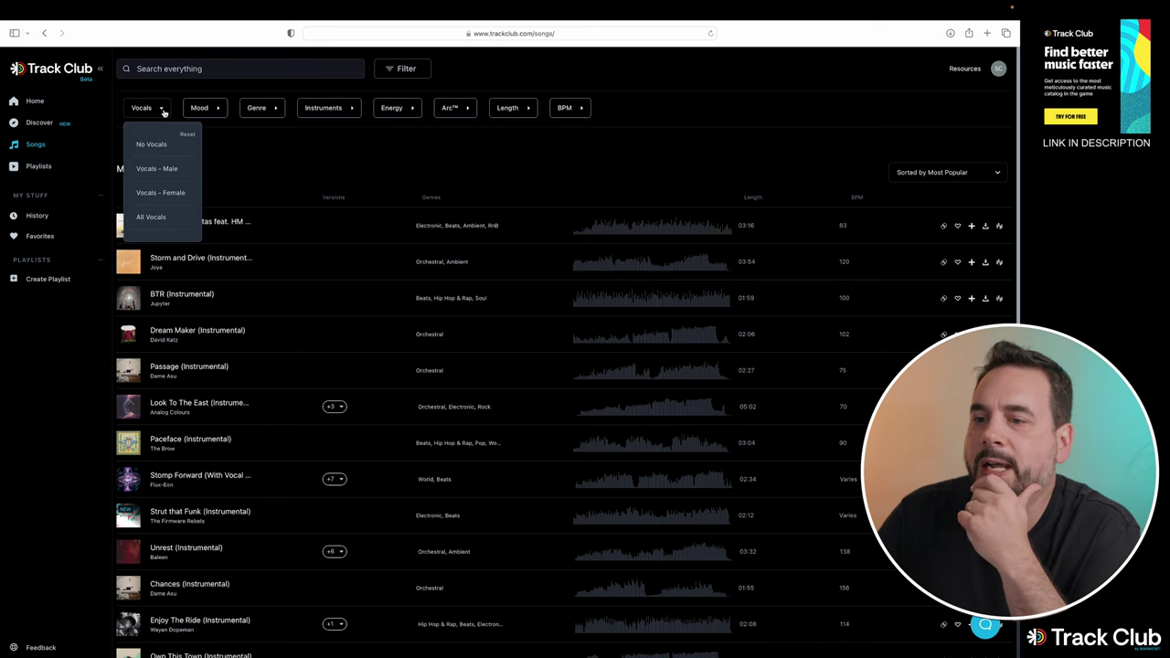
left_click(153, 144)
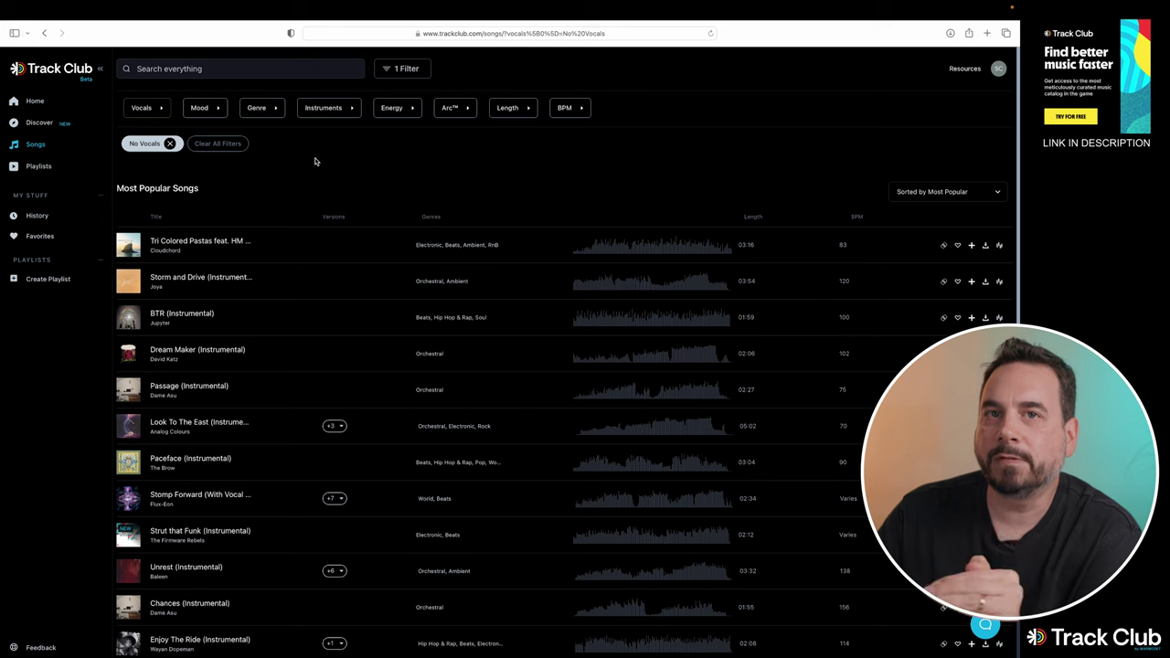
Step: Exclude the Stomps/Claps instrument from the song results
left_click(352, 110)
scroll(345, 225, "down", 3)
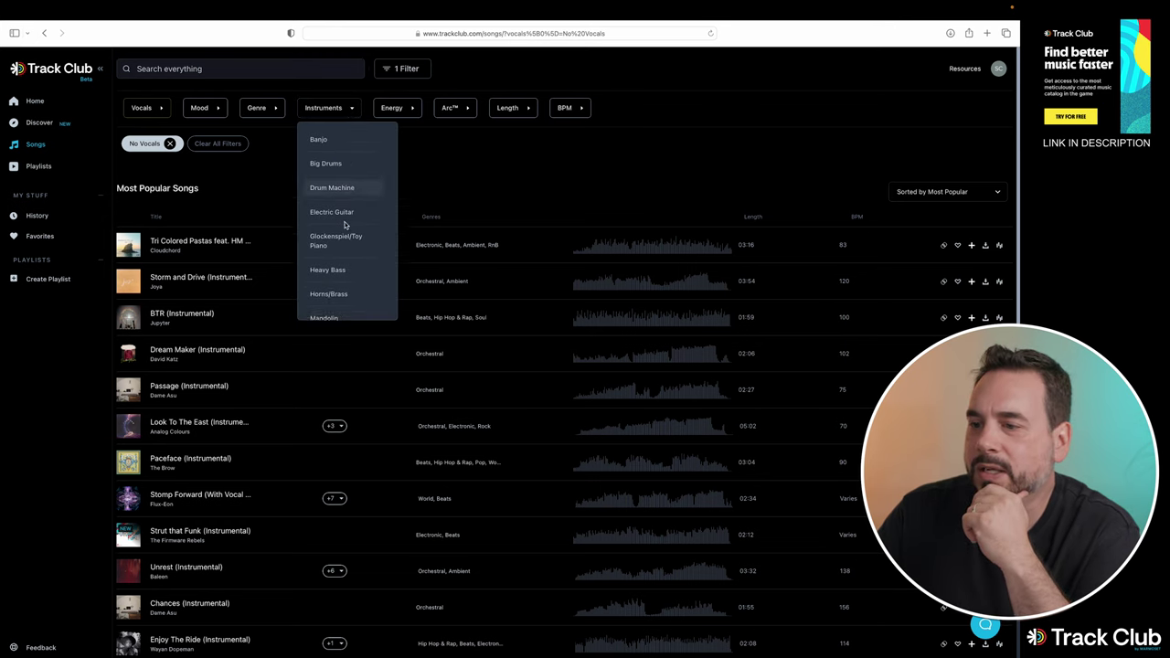
scroll(344, 225, "down", 3)
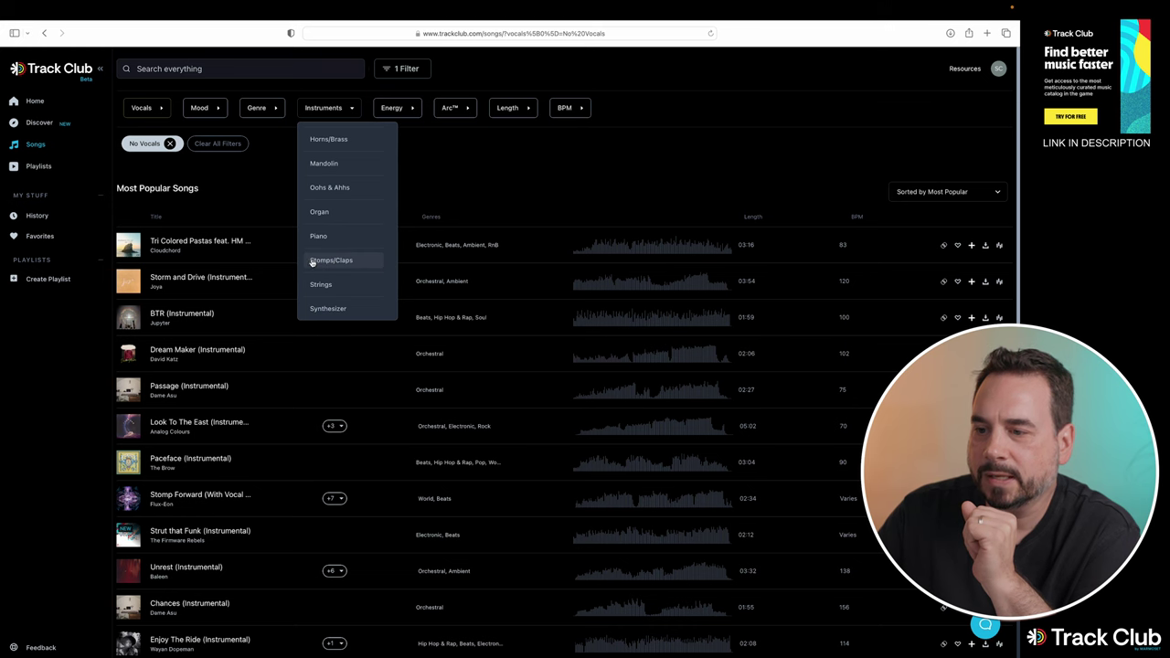
left_click(315, 260)
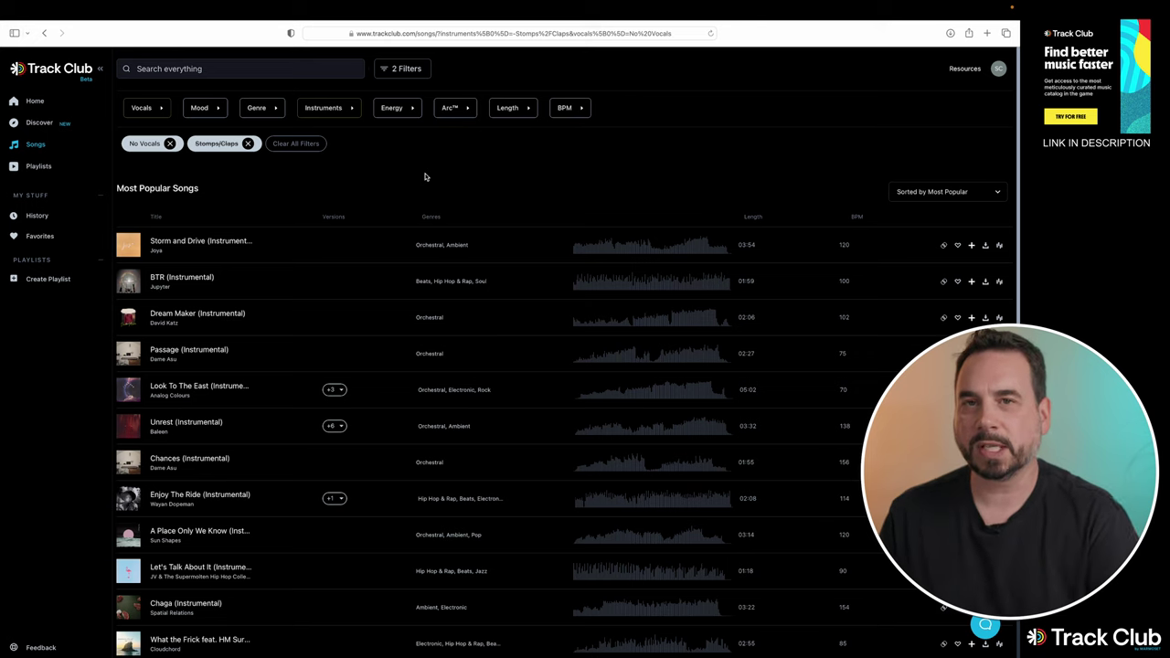
Step: Narrow the song list to High energy and the Beats genre
left_click(416, 110)
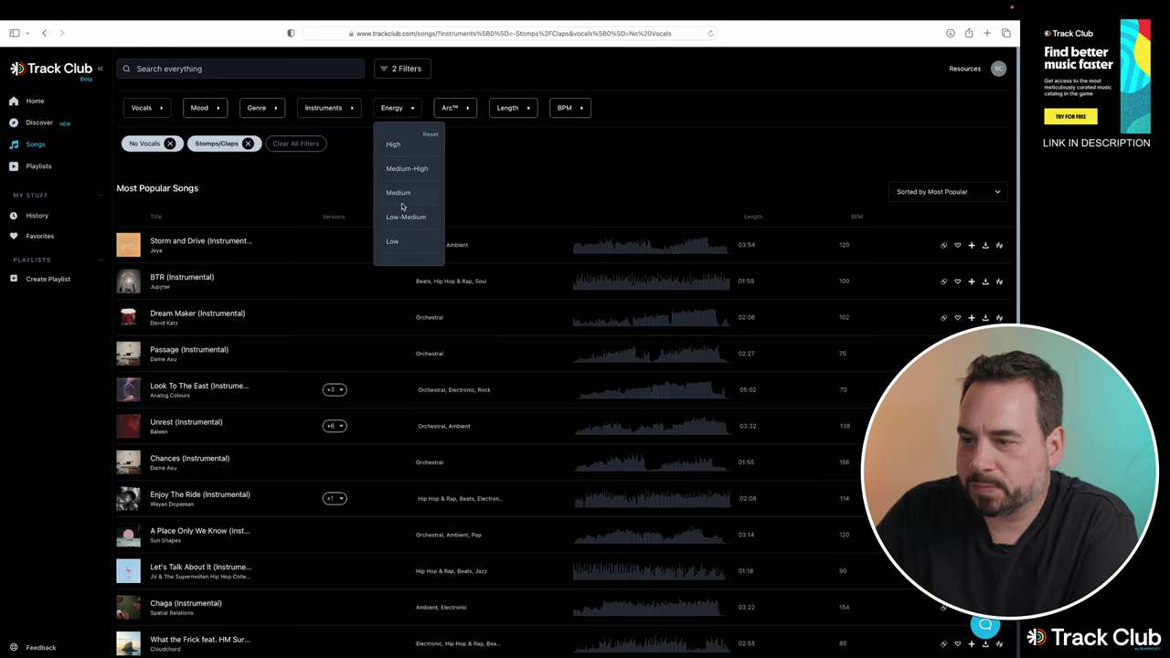
left_click(393, 145)
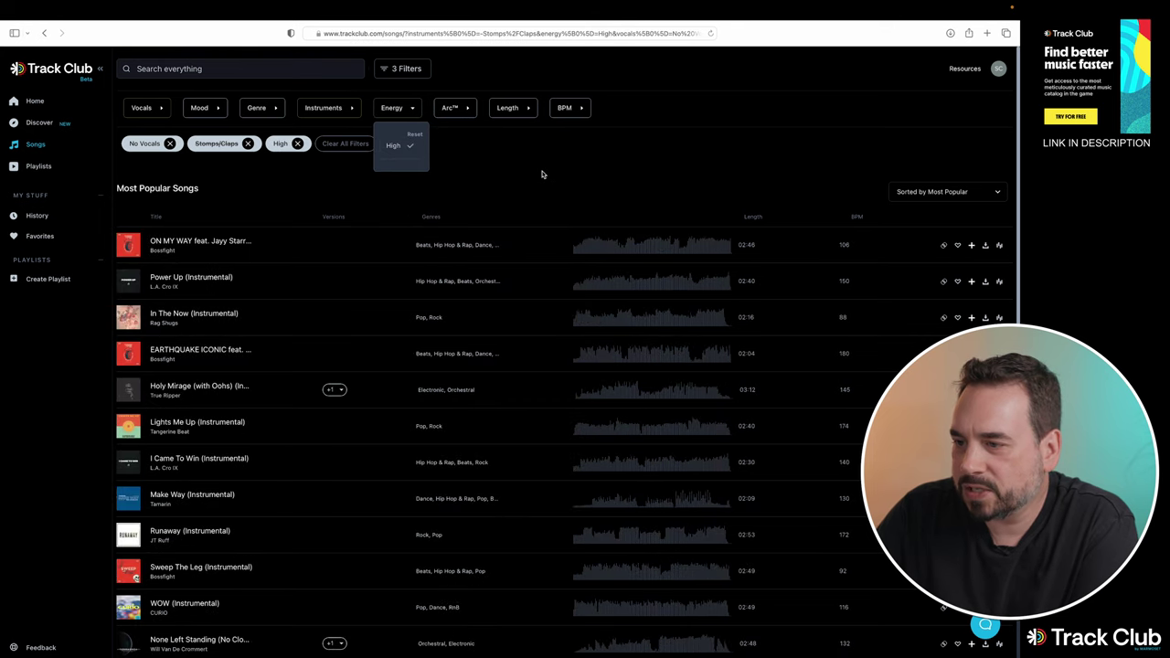
left_click(266, 109)
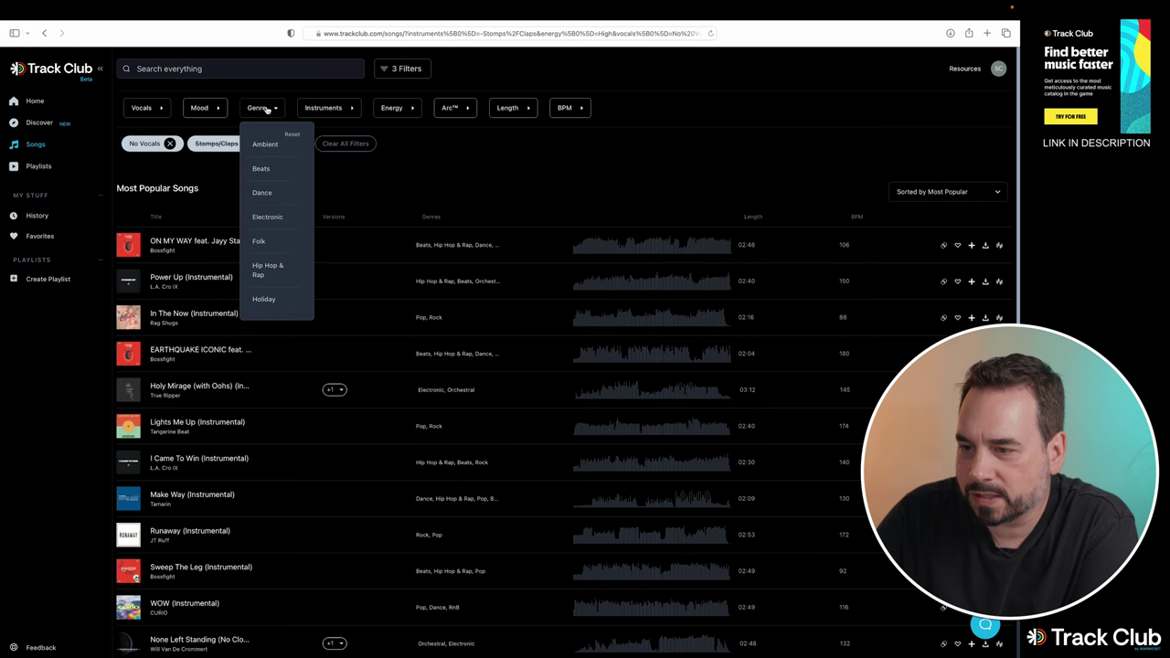
left_click(262, 170)
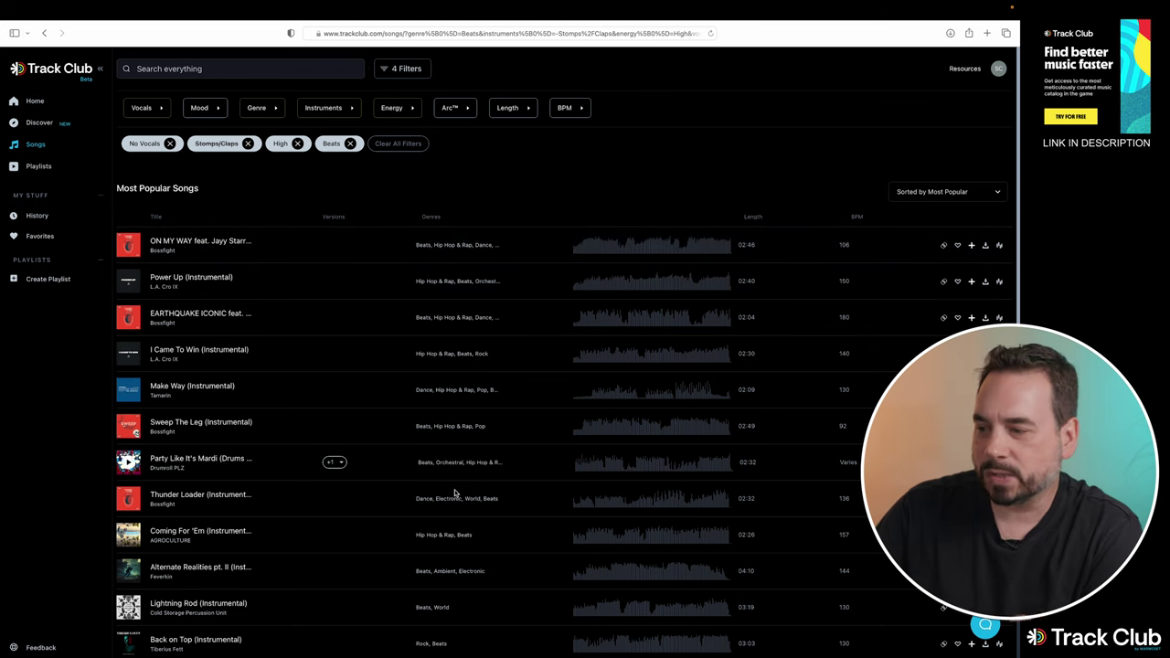
Step: Look through the filtered songs and preview ON MY WAY at its start, around its middle and near its end
scroll(674, 427, "down", 5)
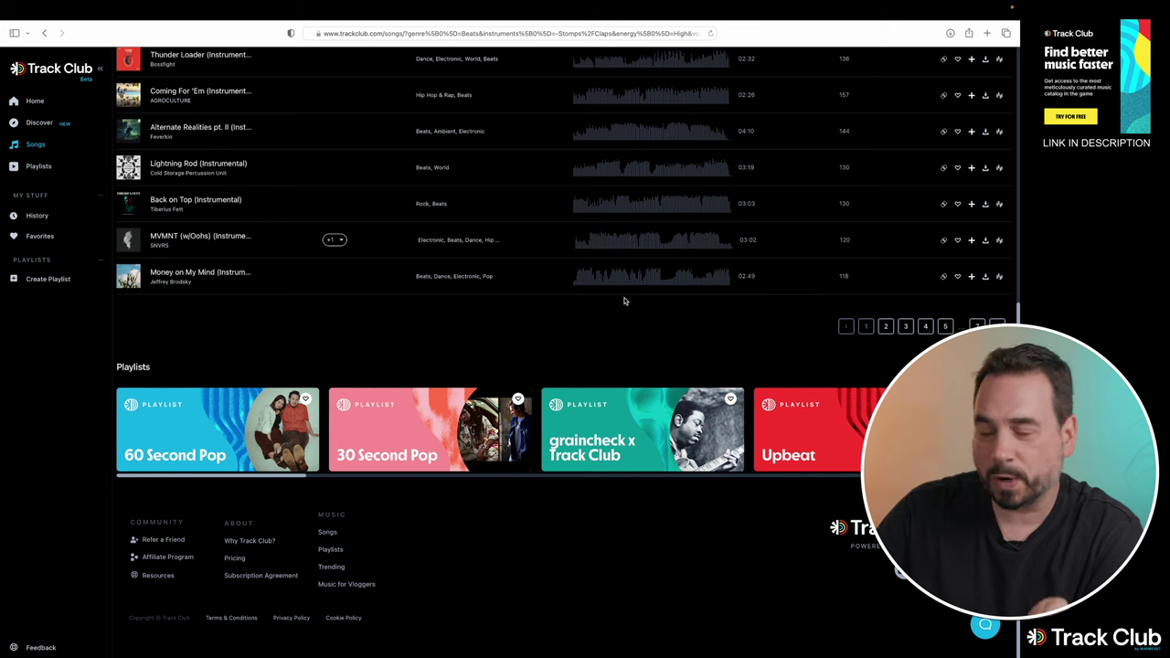
scroll(633, 302, "up", 3)
scroll(635, 306, "up", 3)
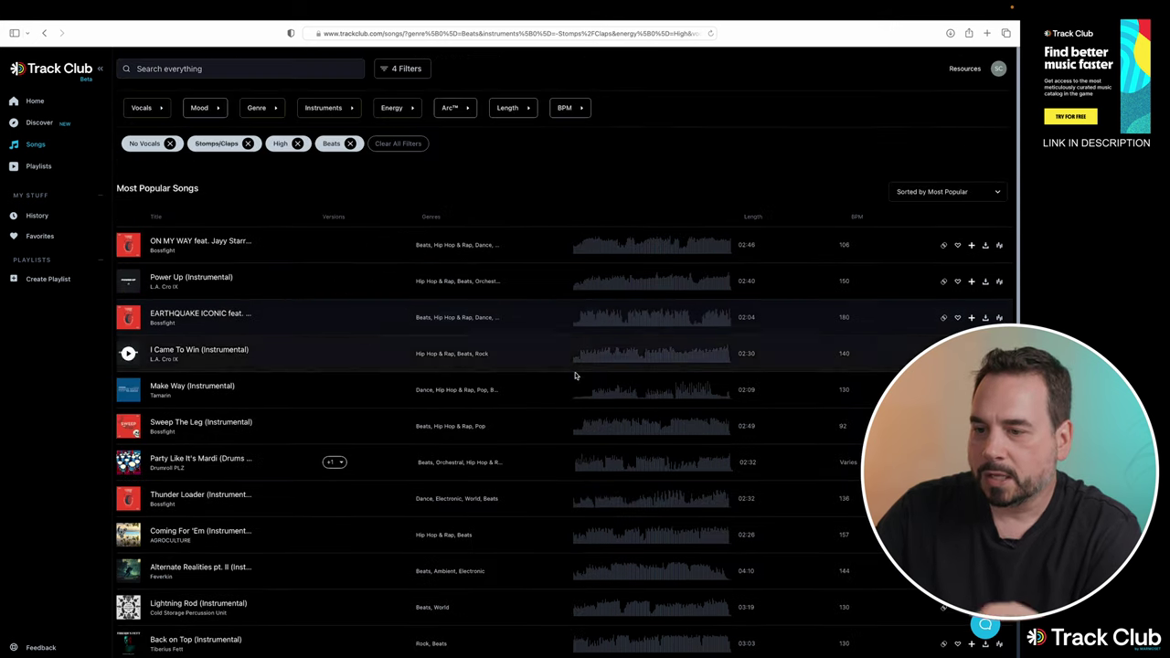
left_click(128, 244)
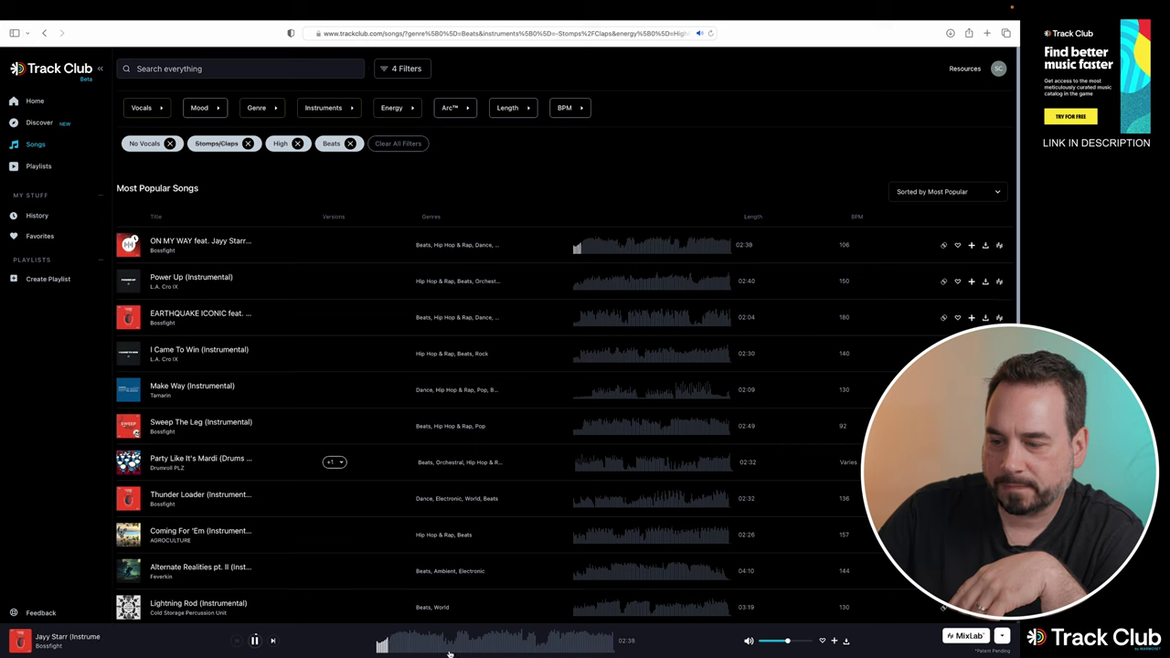
left_click(257, 643)
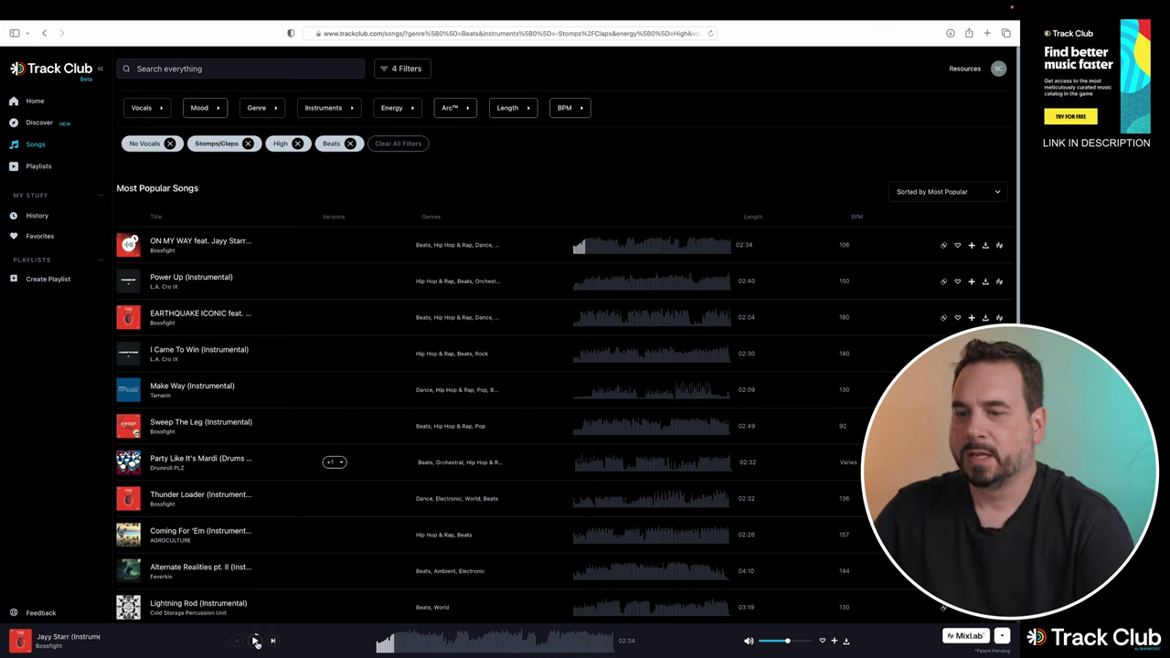
left_click(490, 647)
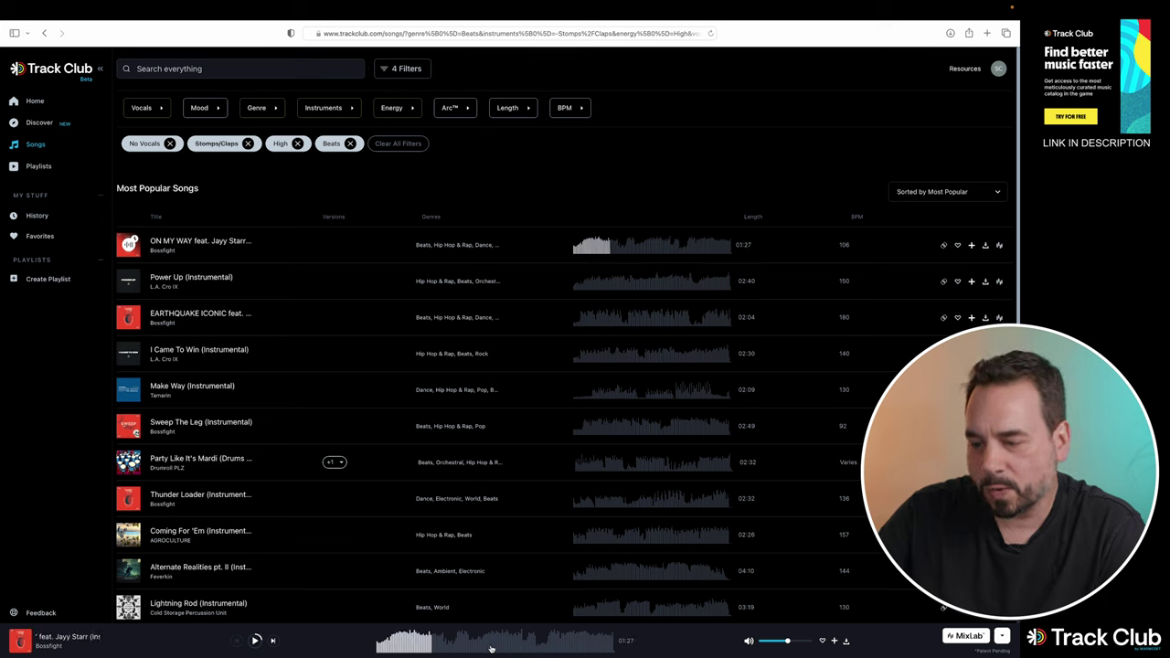
left_click(574, 647)
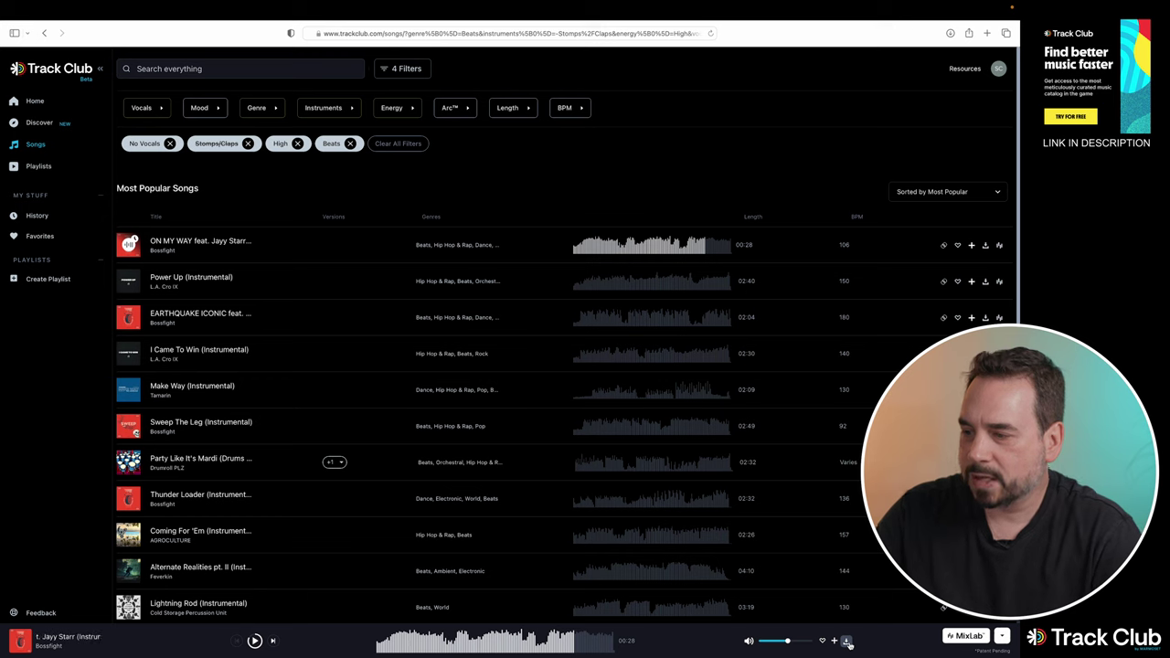
left_click(379, 645)
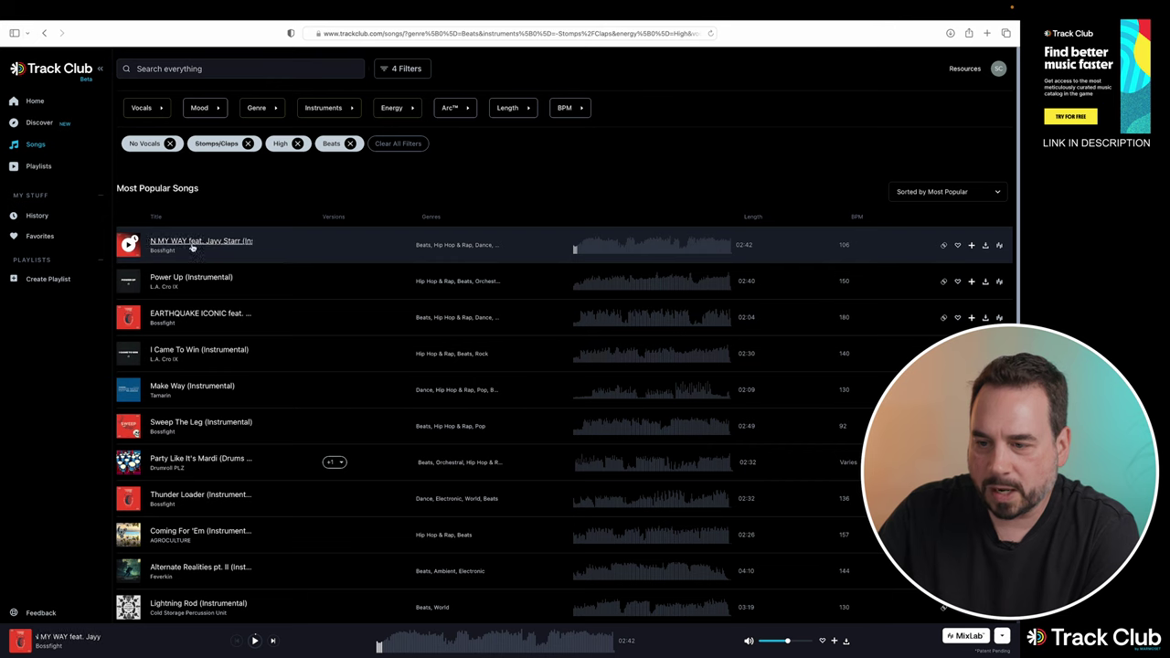
Step: Open ON MY WAY in MixLab and examine all of its Drums, Bass and Other stems
left_click(1000, 246)
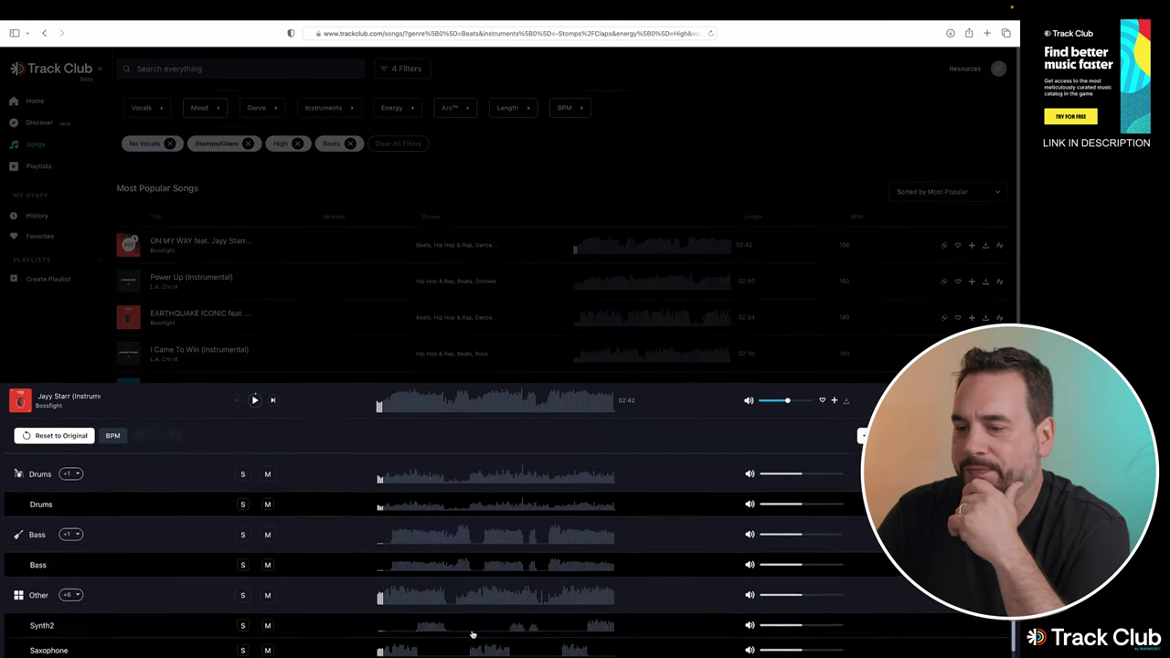
scroll(472, 633, "down", 1)
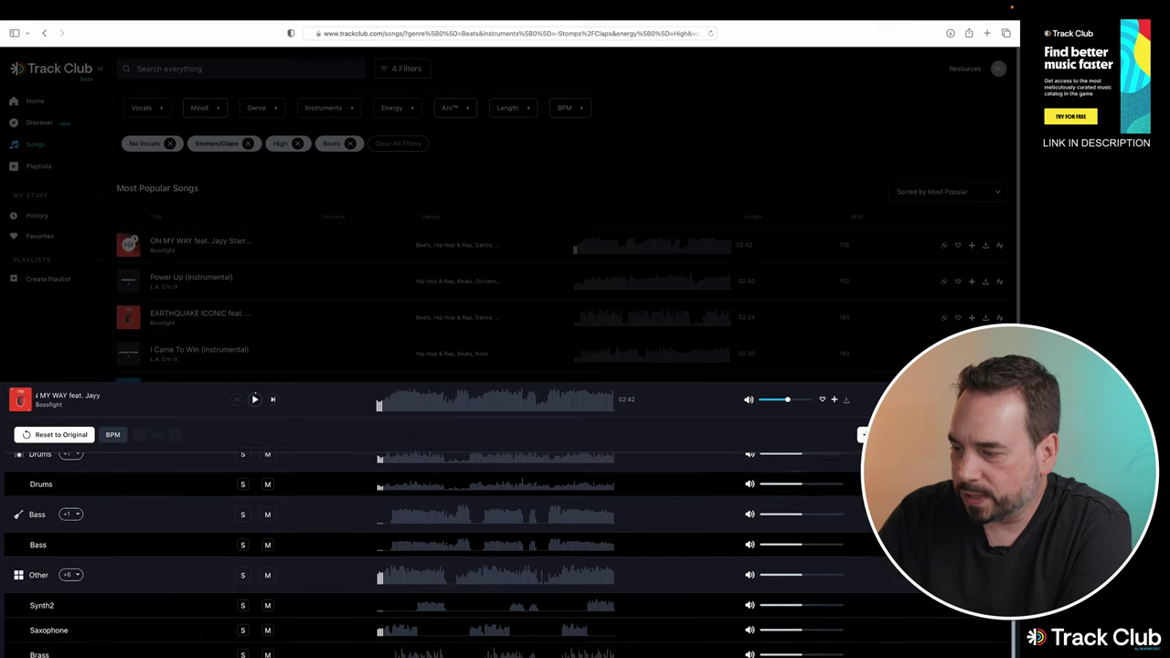
scroll(1006, 619, "down", 5)
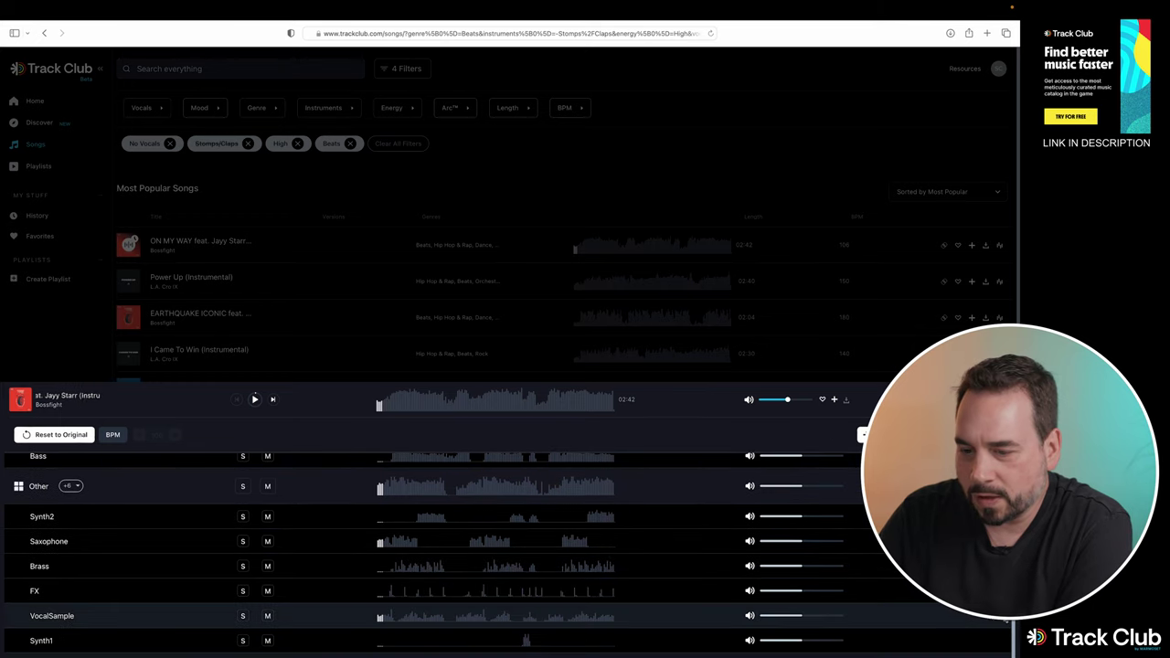
scroll(476, 473, "up", 6)
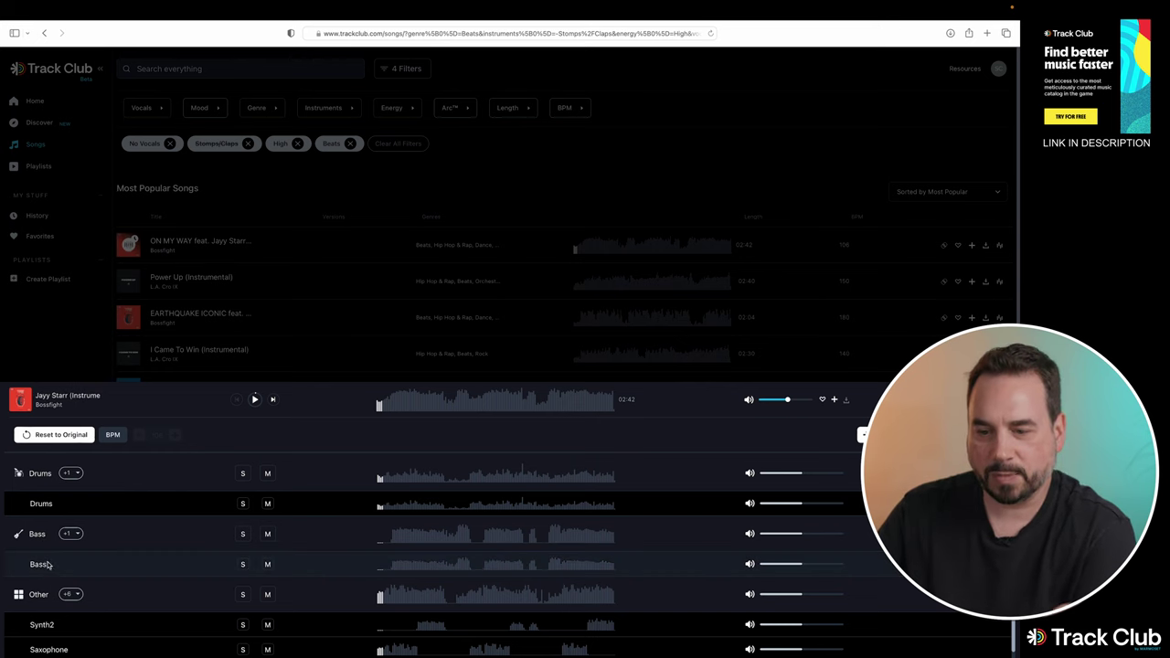
scroll(46, 560, "down", 2)
scroll(109, 561, "down", 2)
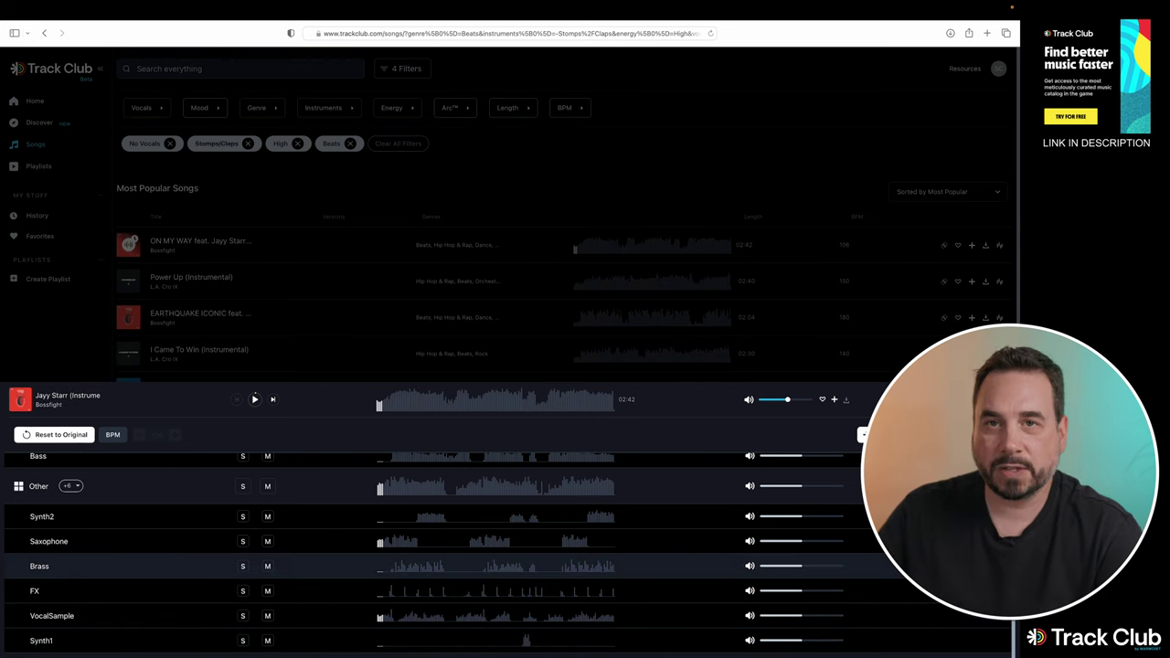
scroll(194, 549, "up", 3)
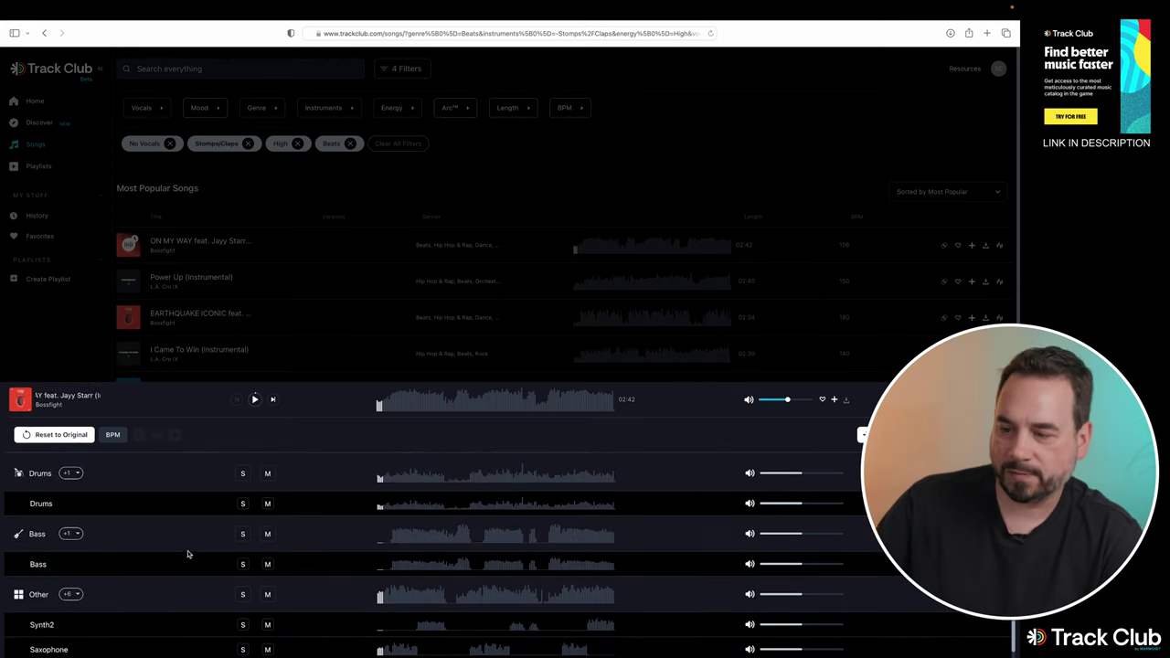
scroll(187, 554, "down", 3)
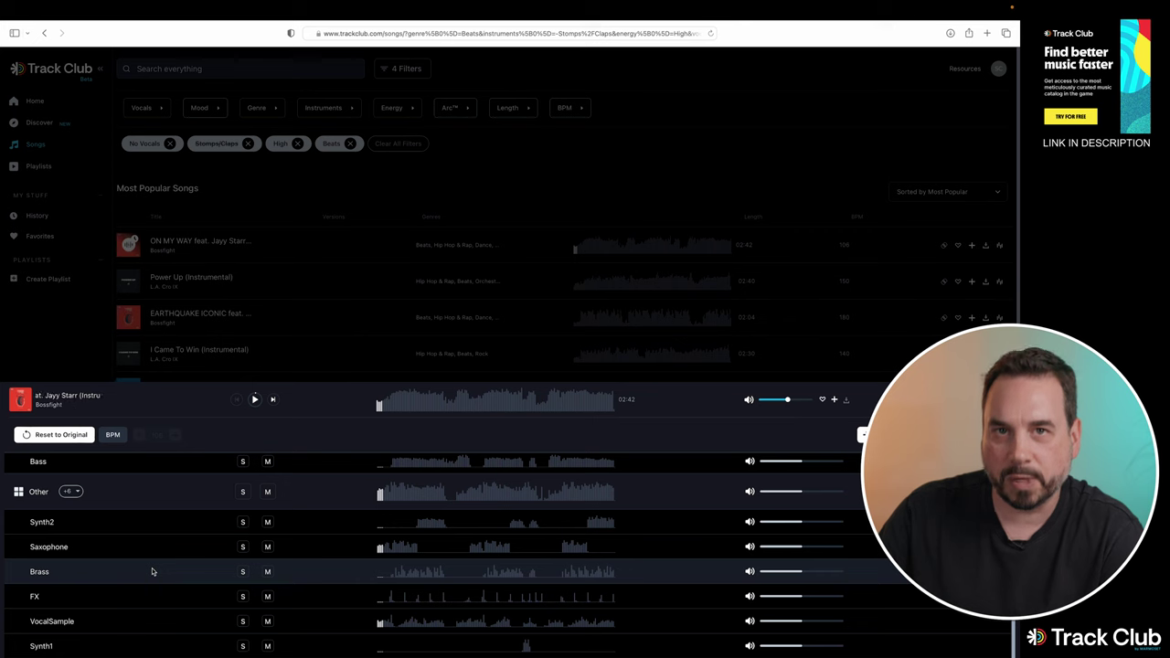
scroll(270, 568, "up", 3)
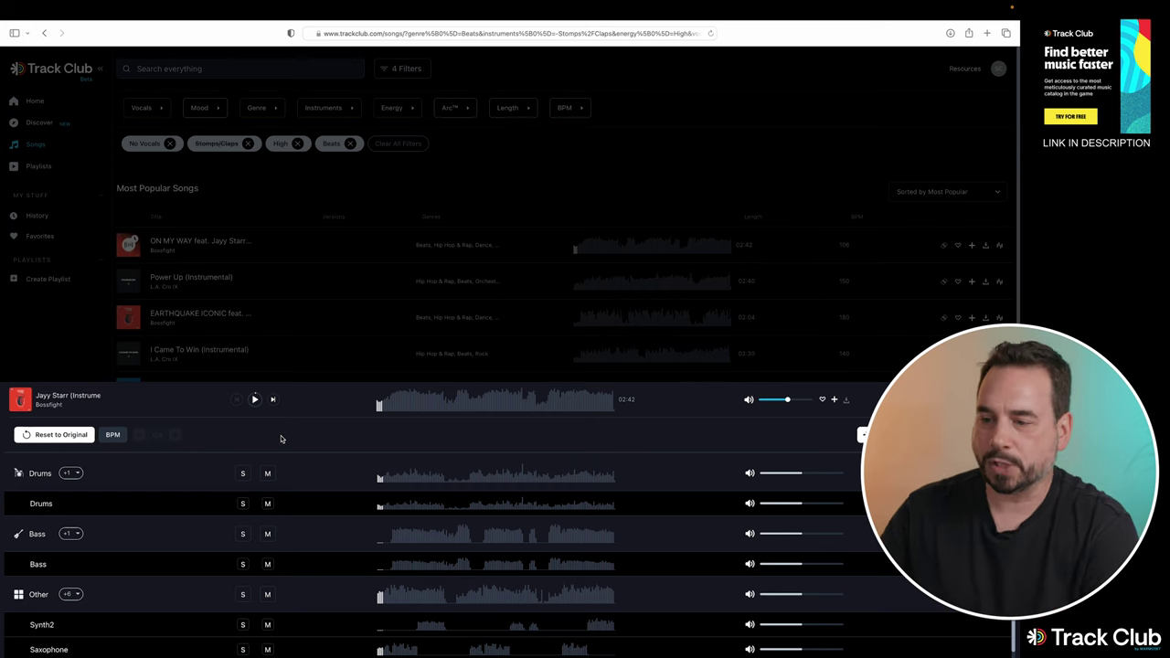
Step: Play the song in MixLab and try muting and soloing the Drums stem, restoring it after each
left_click(254, 400)
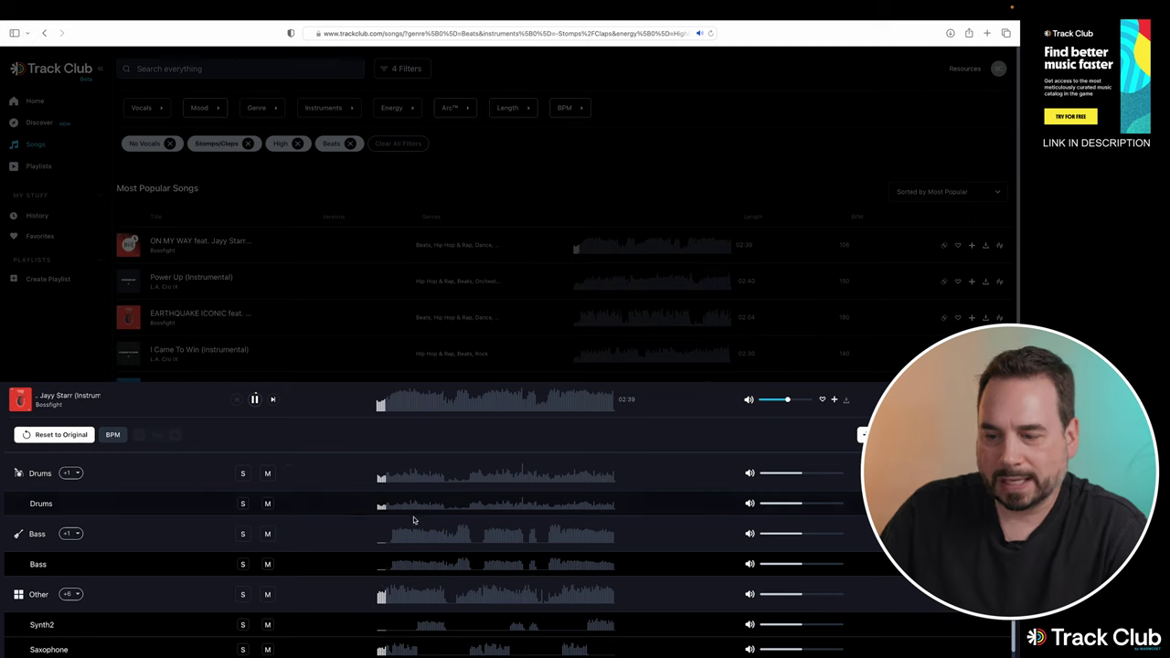
left_click(268, 504)
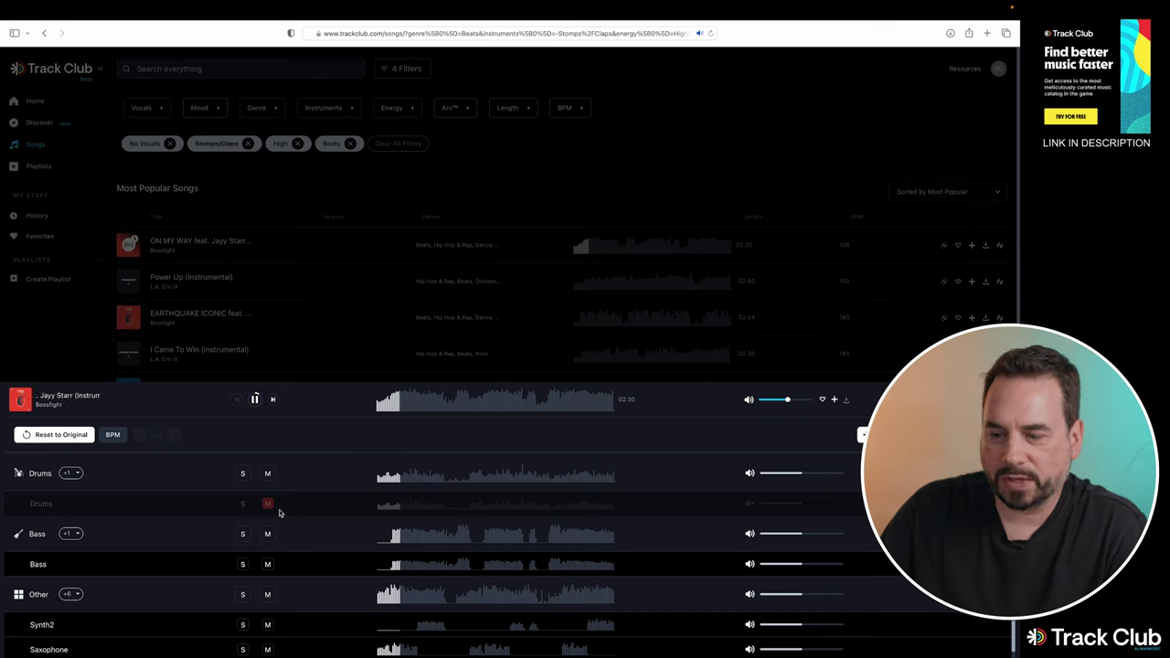
left_click(267, 504)
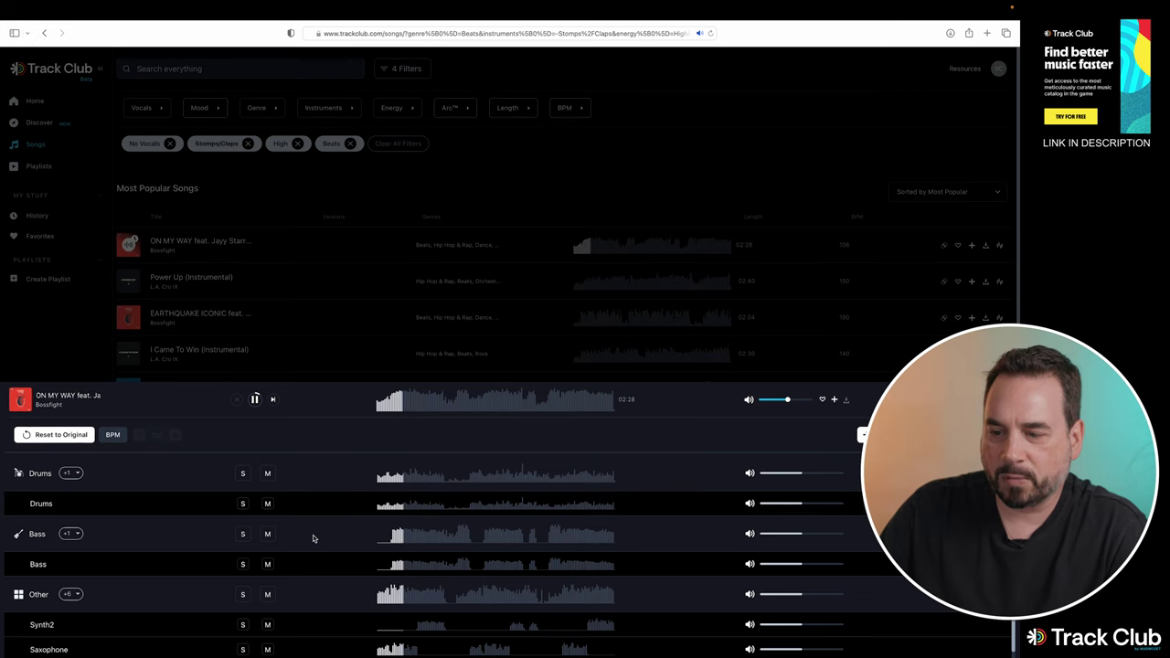
left_click(243, 503)
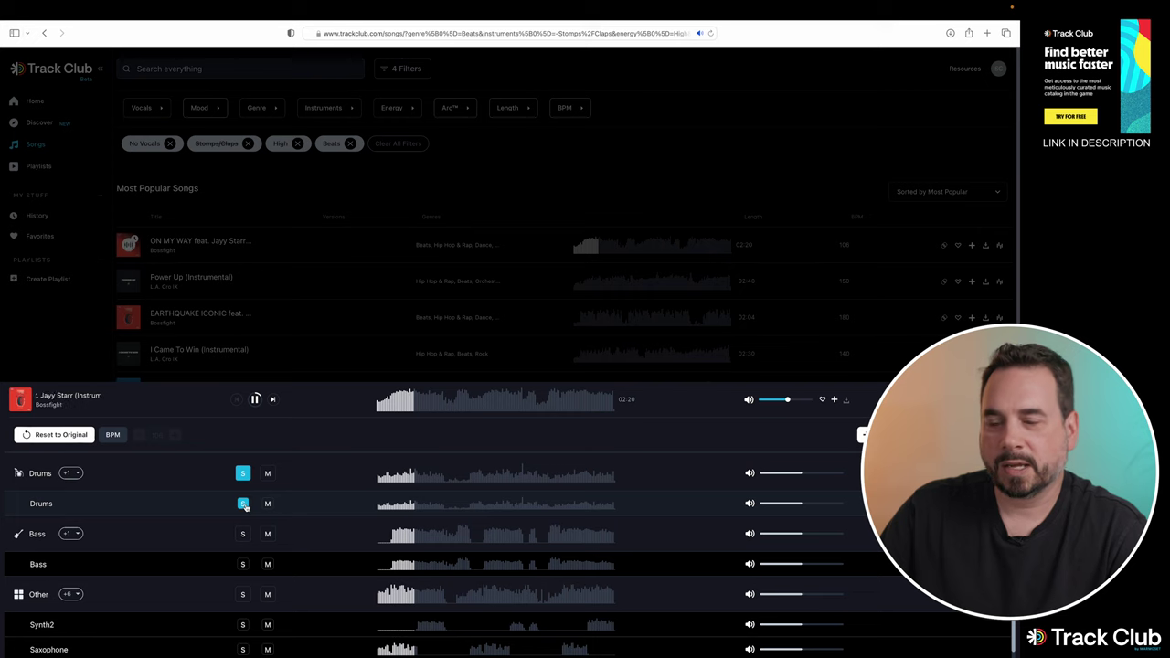
left_click(243, 504)
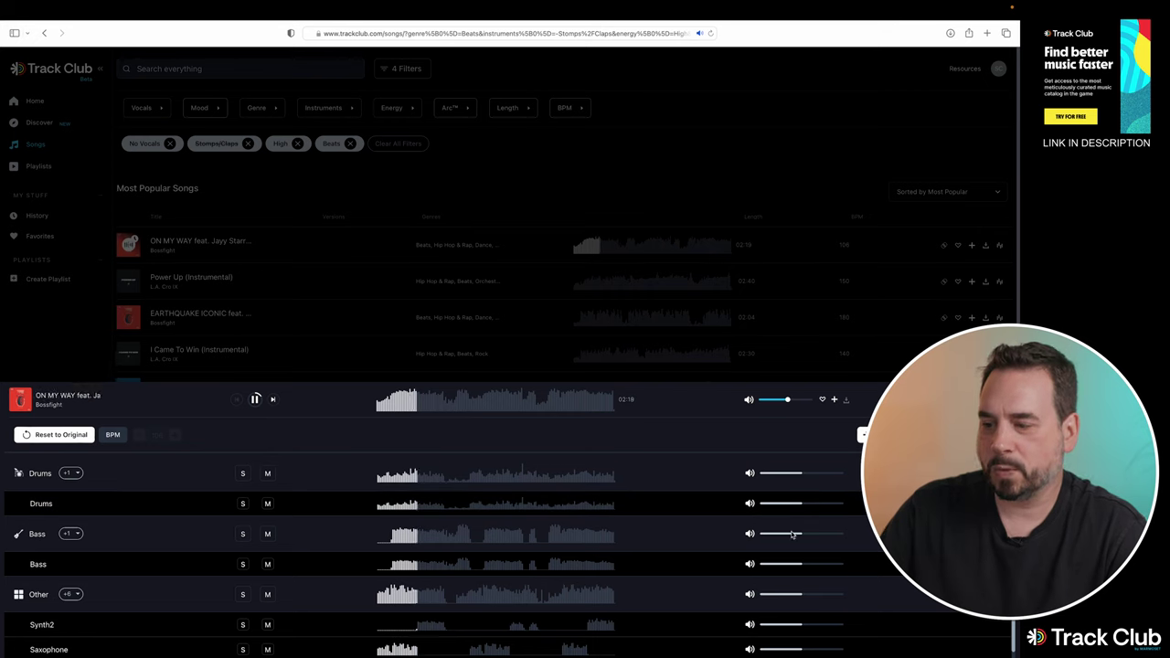
Step: Lower the volume of the Drums and VocalSample stems to near minimum, and mute the VocalSample stem
left_click_drag(799, 503, 769, 507)
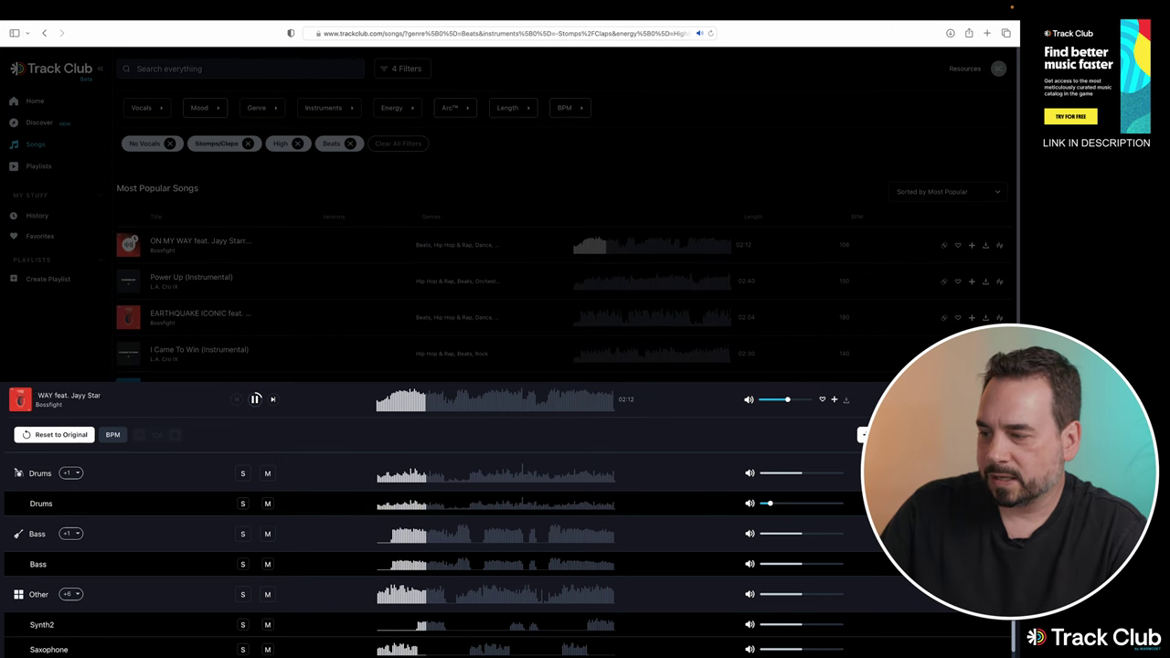
scroll(841, 634, "down", 3)
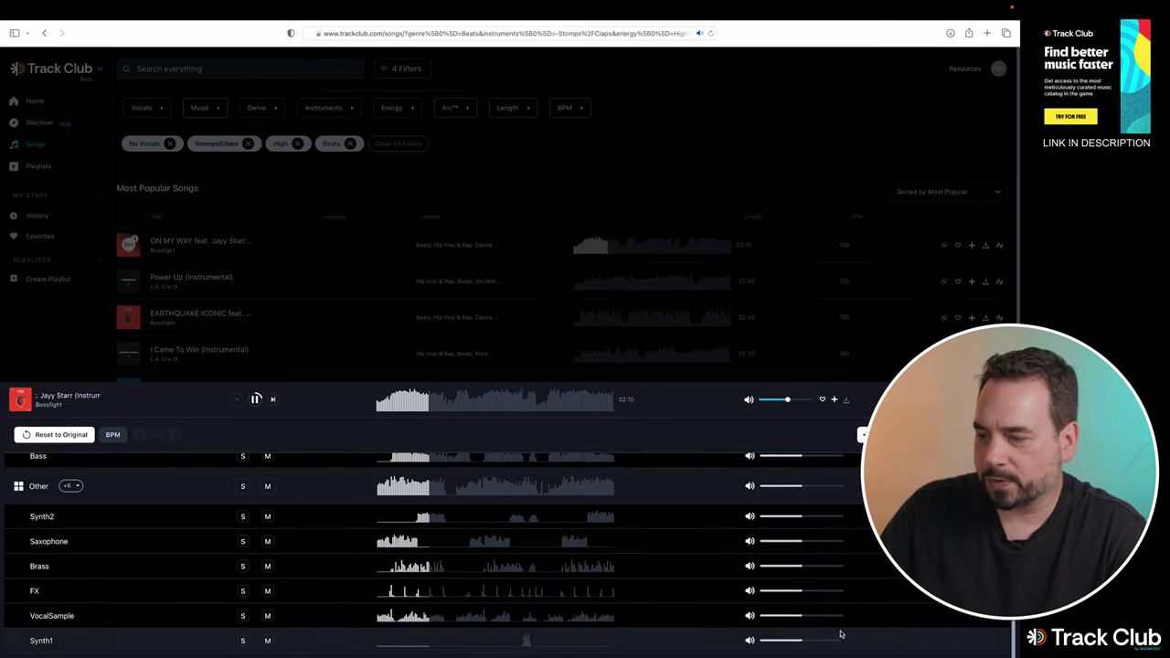
left_click_drag(802, 616, 769, 620)
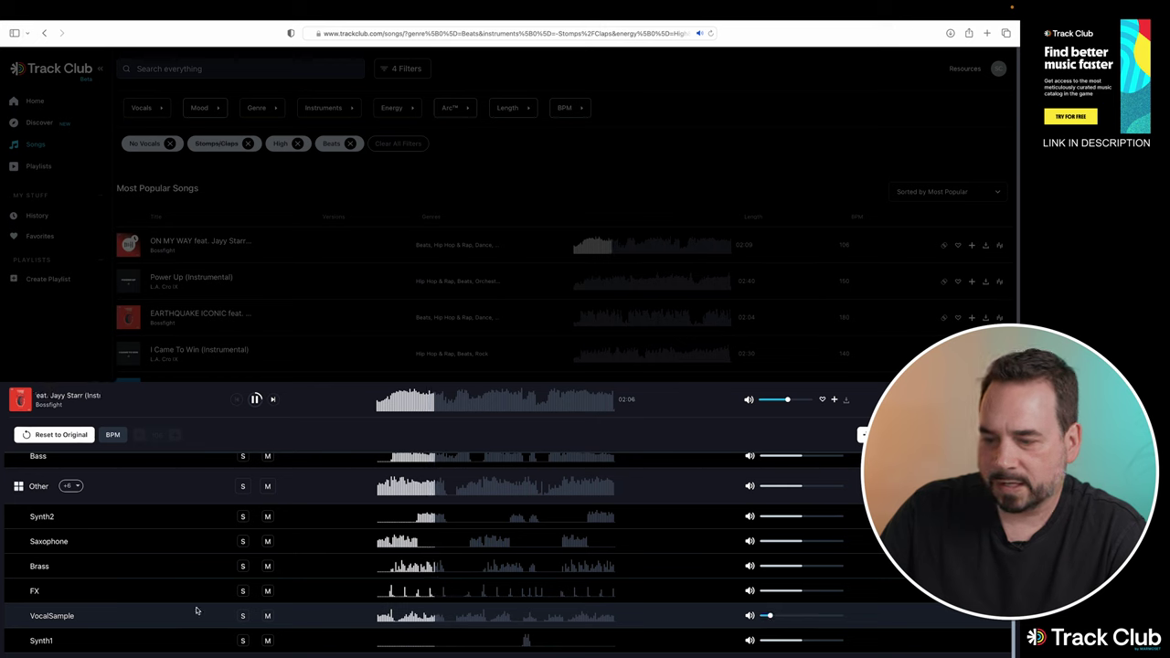
left_click(267, 617)
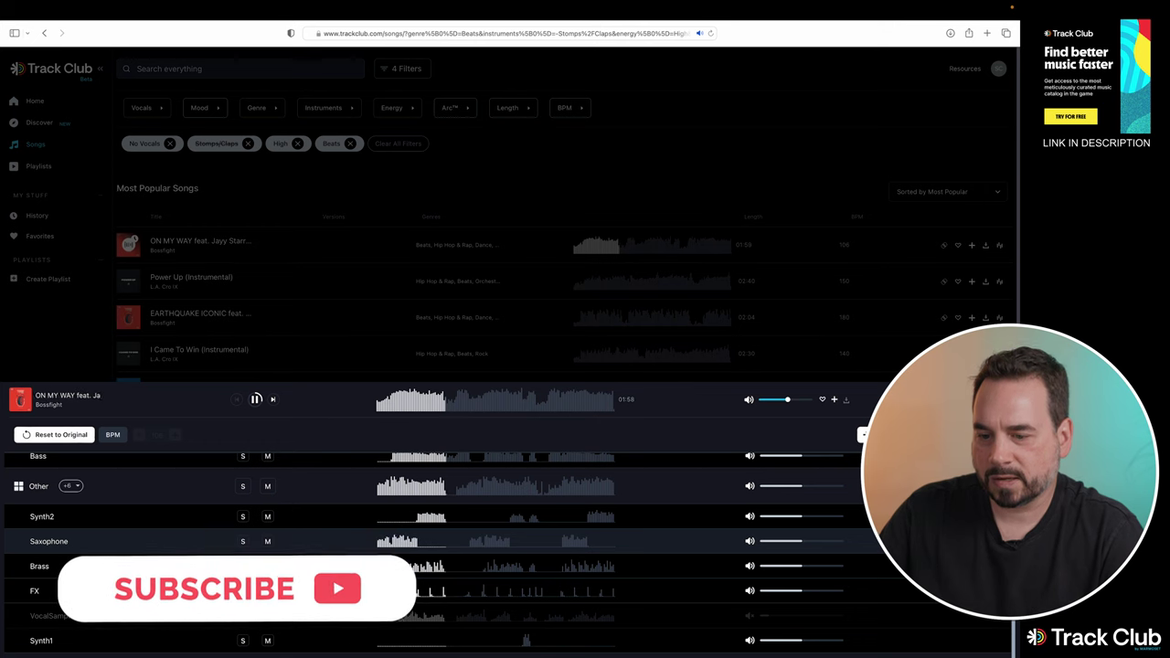
scroll(430, 548, "up", 1)
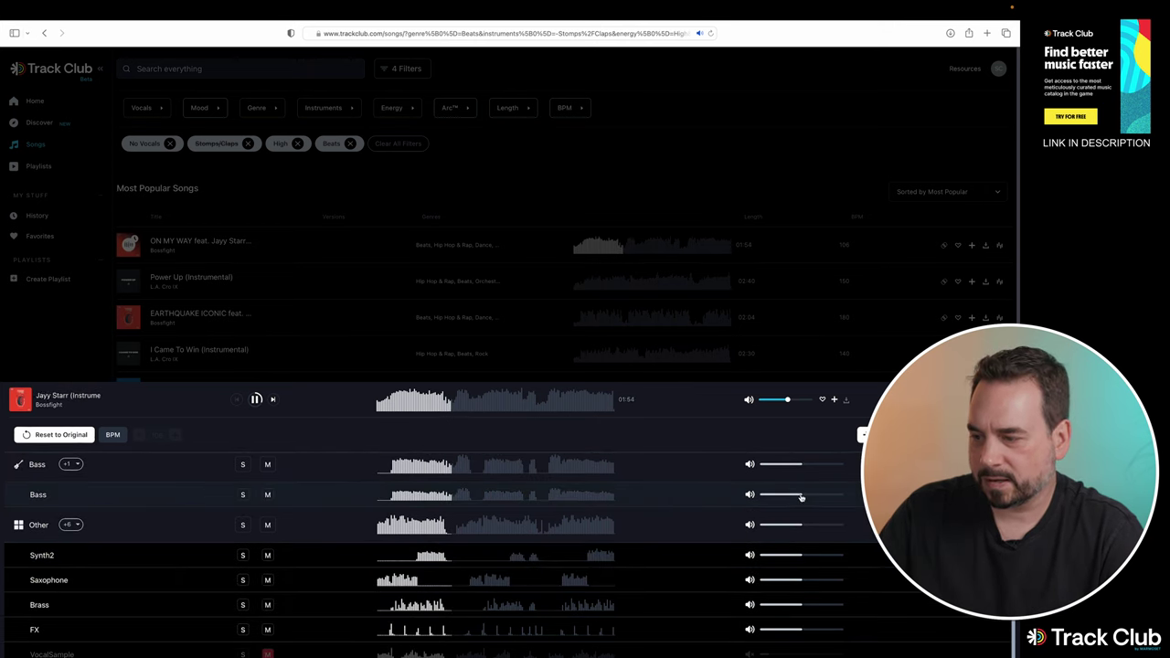
Step: Raise the Bass stem's volume slightly, lower the Saxophone stem's volume to near minimum, and pause playback
mouse_move(800, 497)
left_mouse_down()
mouse_move(841, 496)
mouse_move(811, 496)
left_mouse_up()
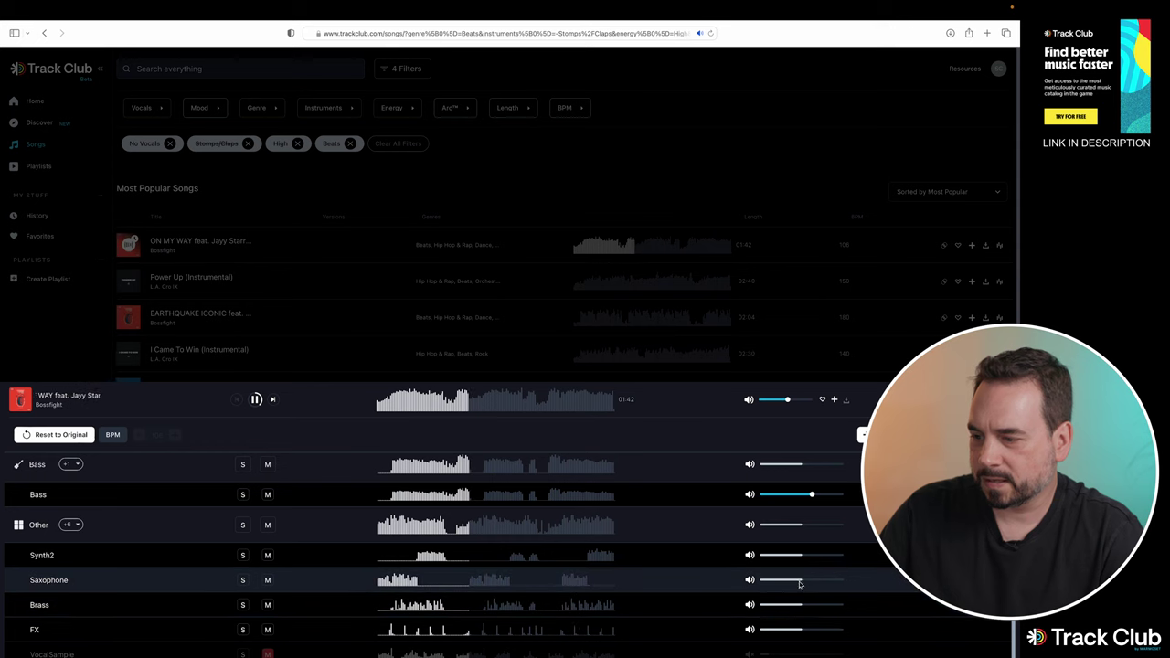
left_click_drag(802, 582, 816, 582)
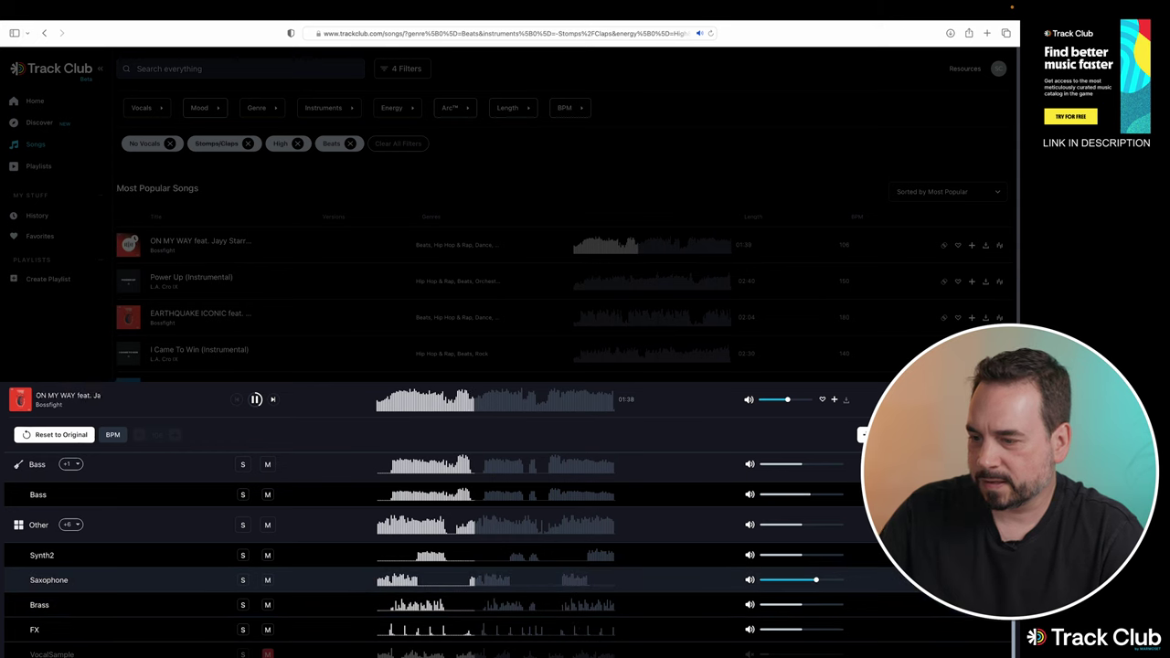
left_click_drag(817, 583, 773, 582)
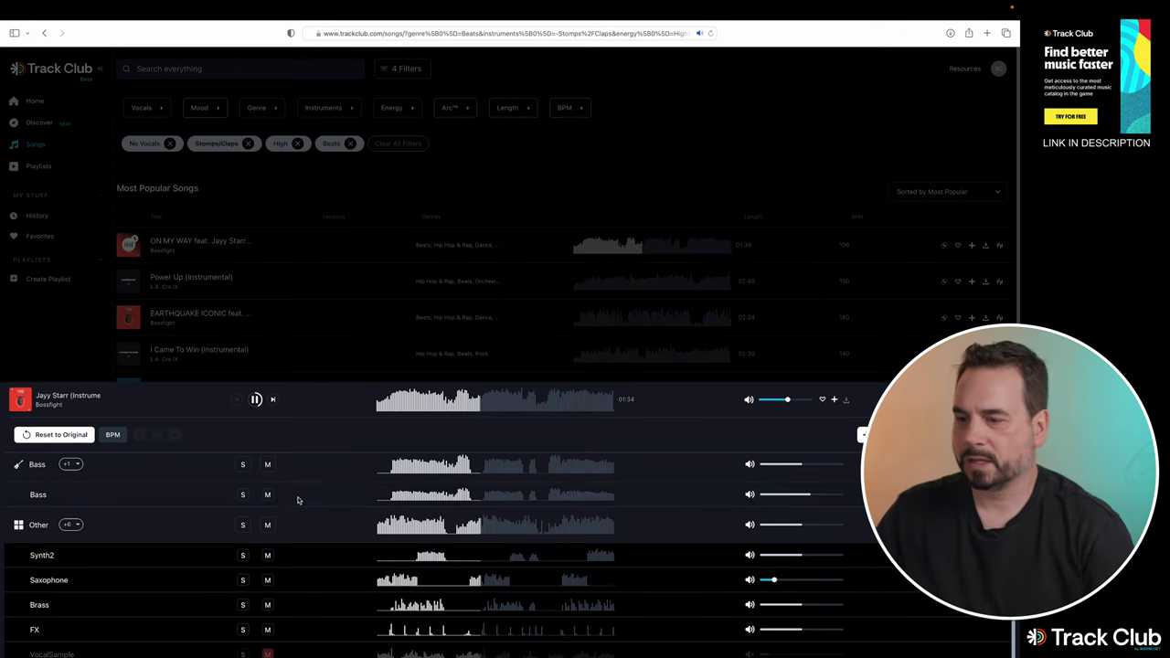
left_click(256, 399)
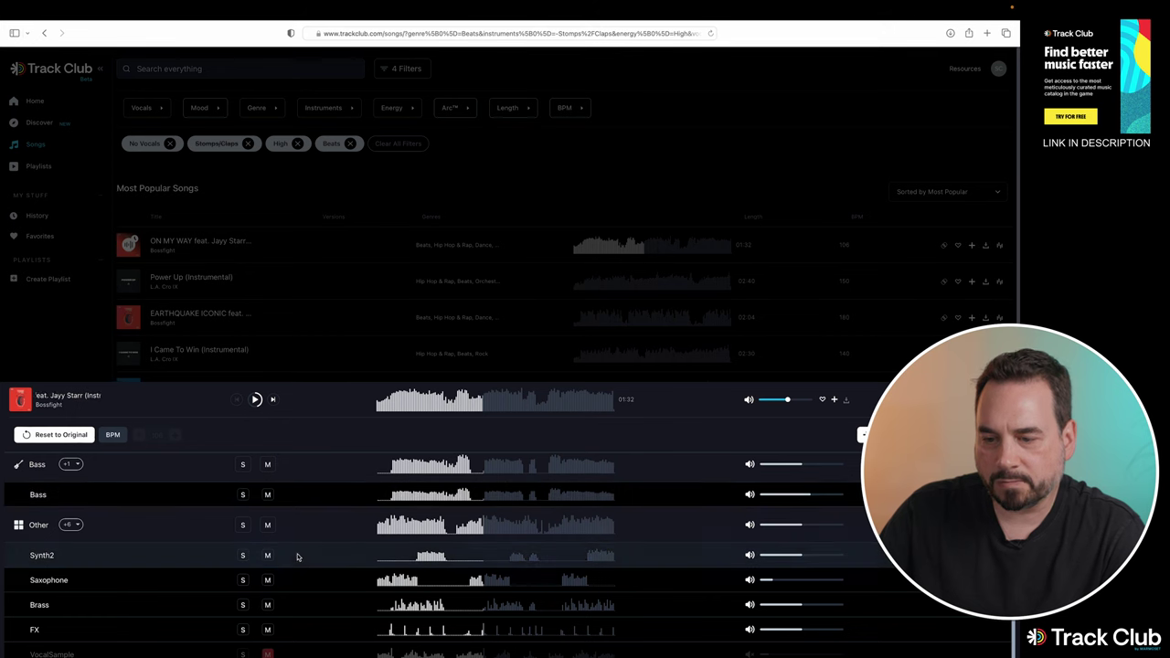
Step: Try muting the whole Other group and its Synth2 and Saxophone stems, unmuting each again
scroll(297, 557, "down", 2)
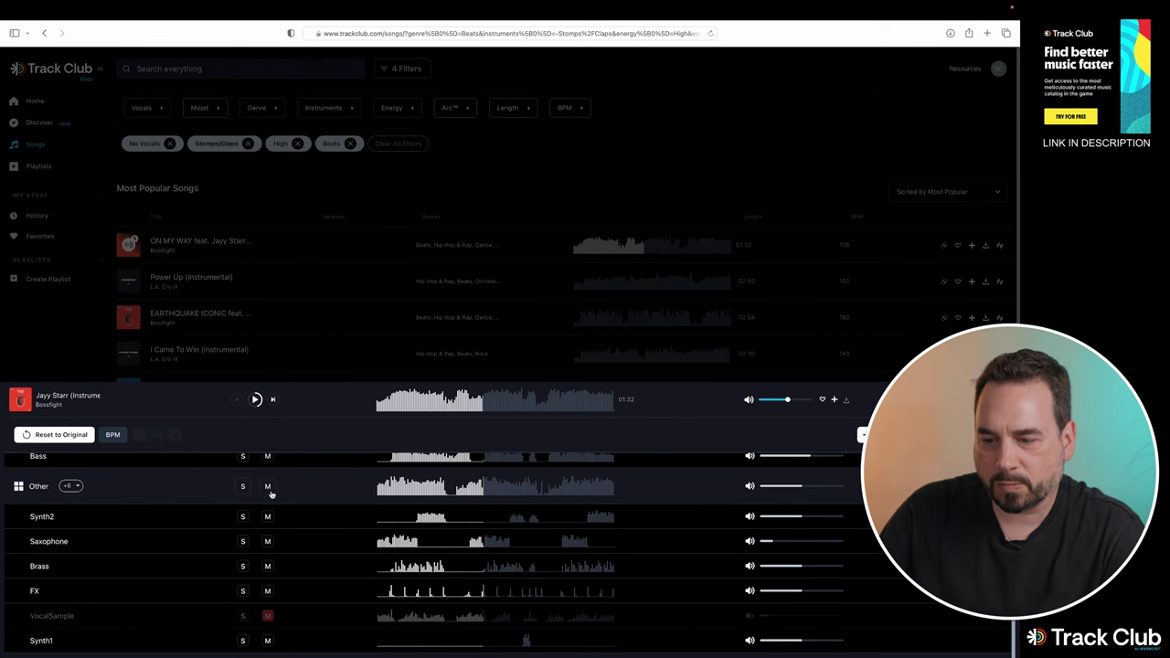
left_click(268, 487)
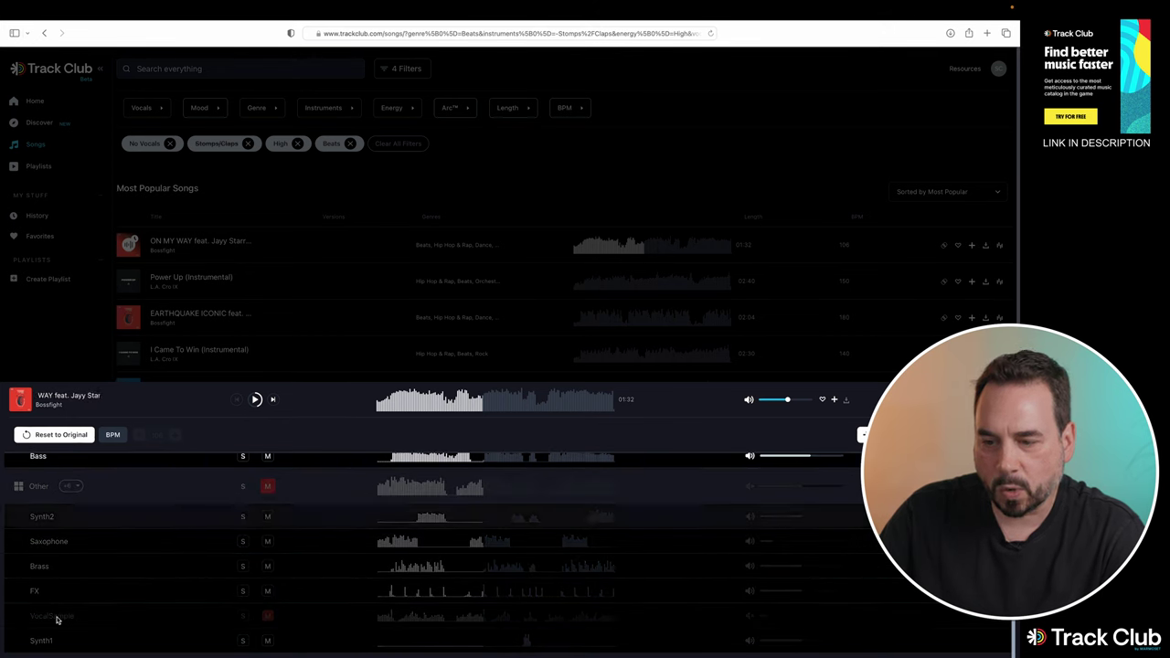
left_click(268, 487)
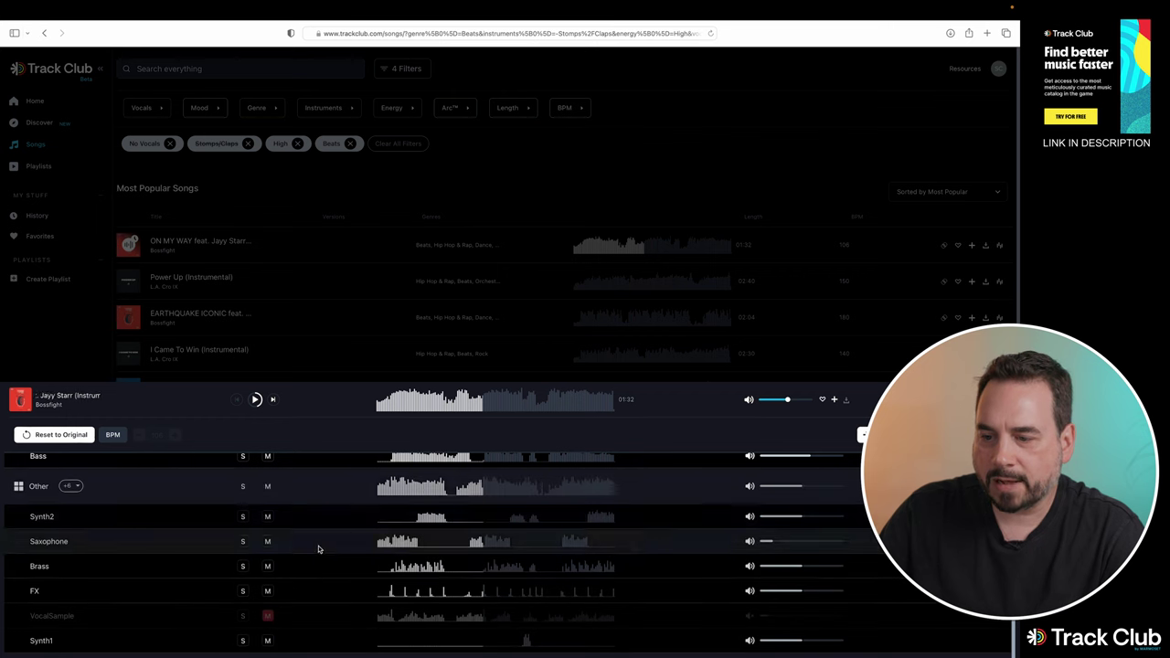
left_click(267, 517)
left_click(267, 540)
left_click(267, 517)
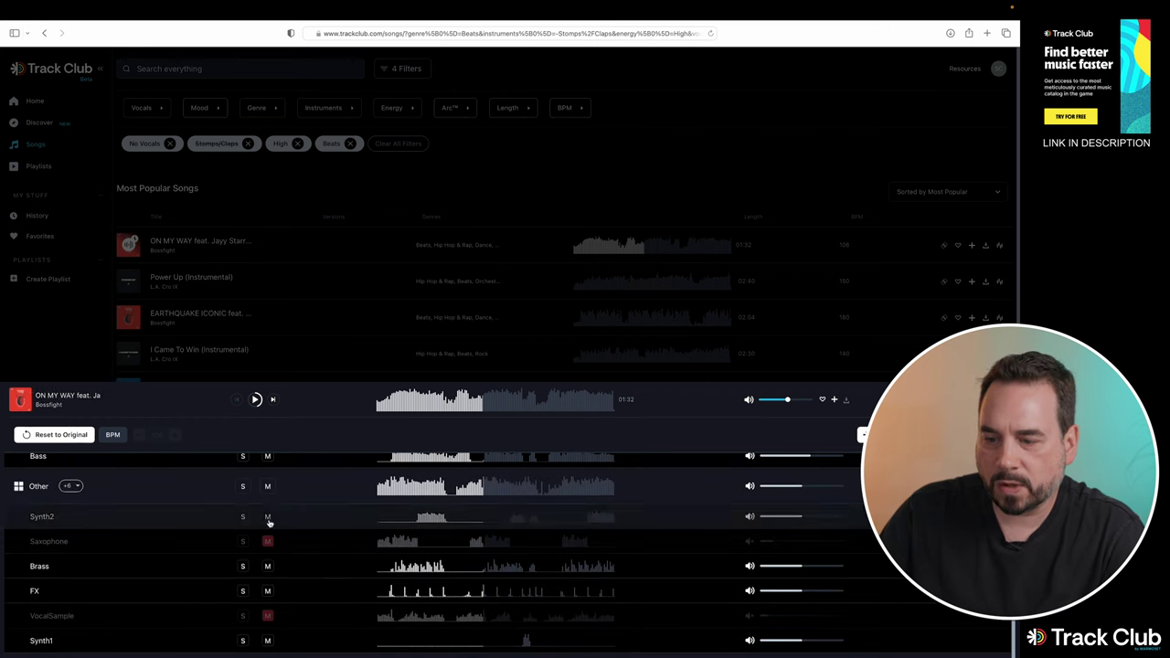
left_click(267, 541)
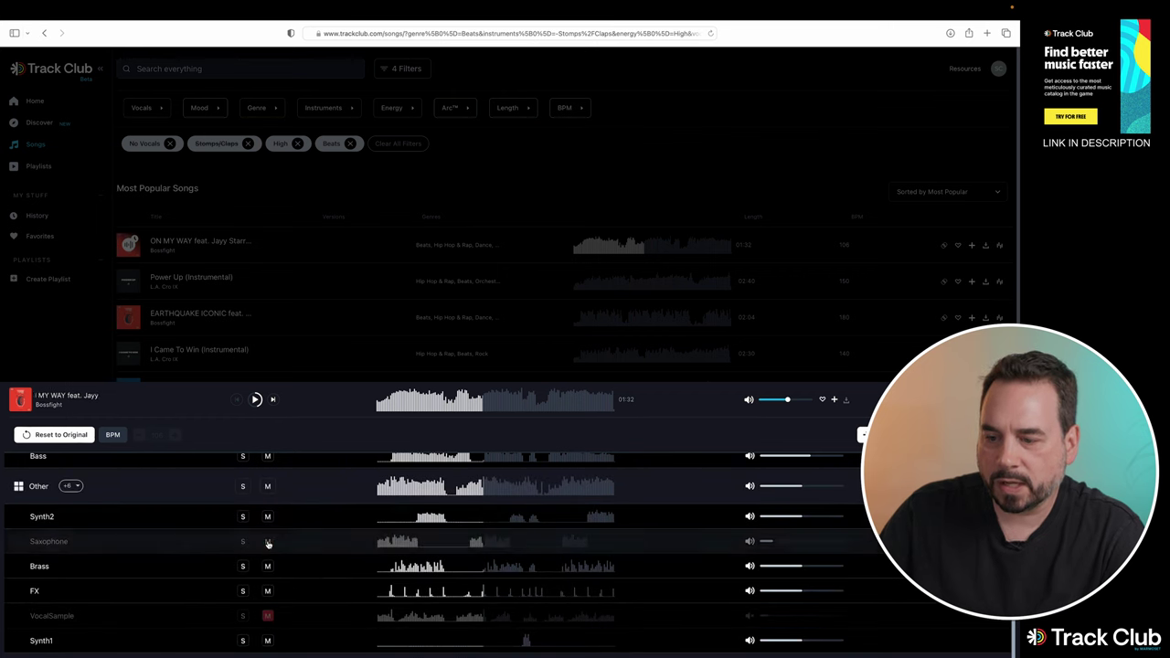
left_click(268, 488)
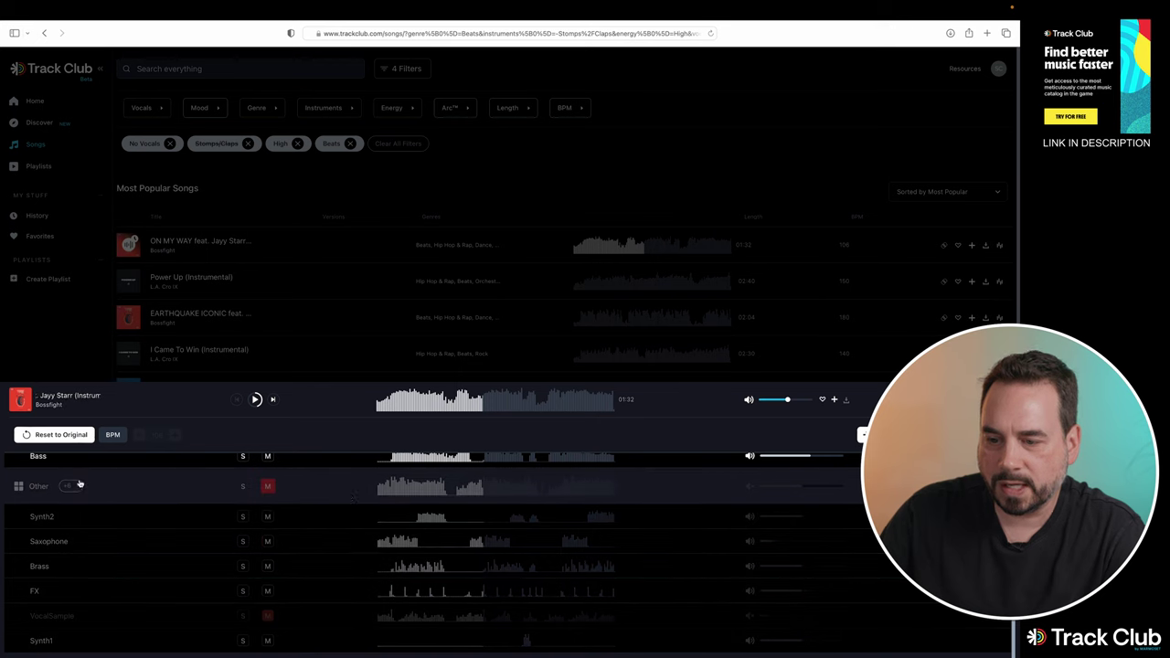
left_click(268, 487)
scroll(137, 562, "up", 3)
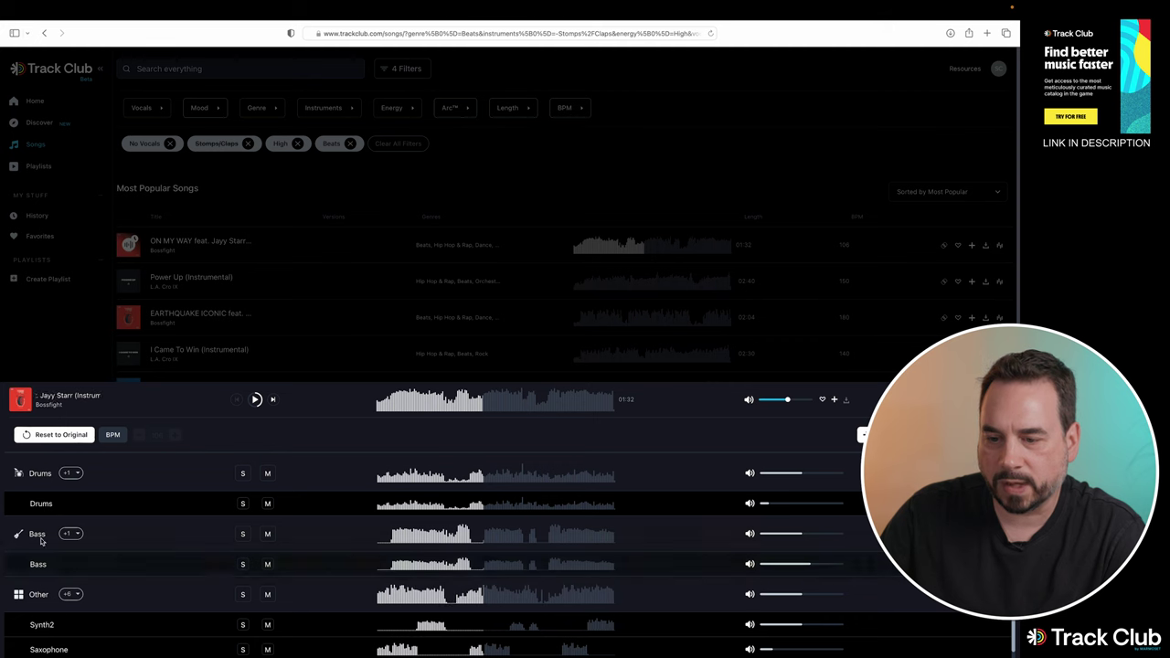
scroll(342, 511, "down", 3)
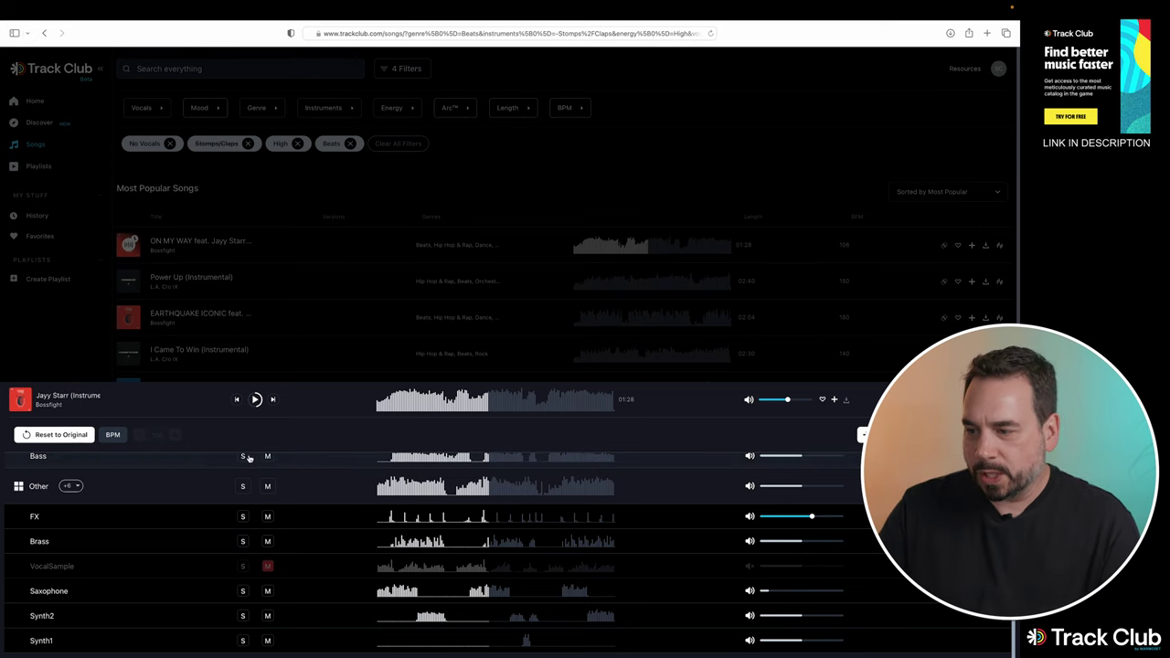
Step: Enable tempo adjustment for the mix and raise it to 126 BPM during playback
left_click(113, 435)
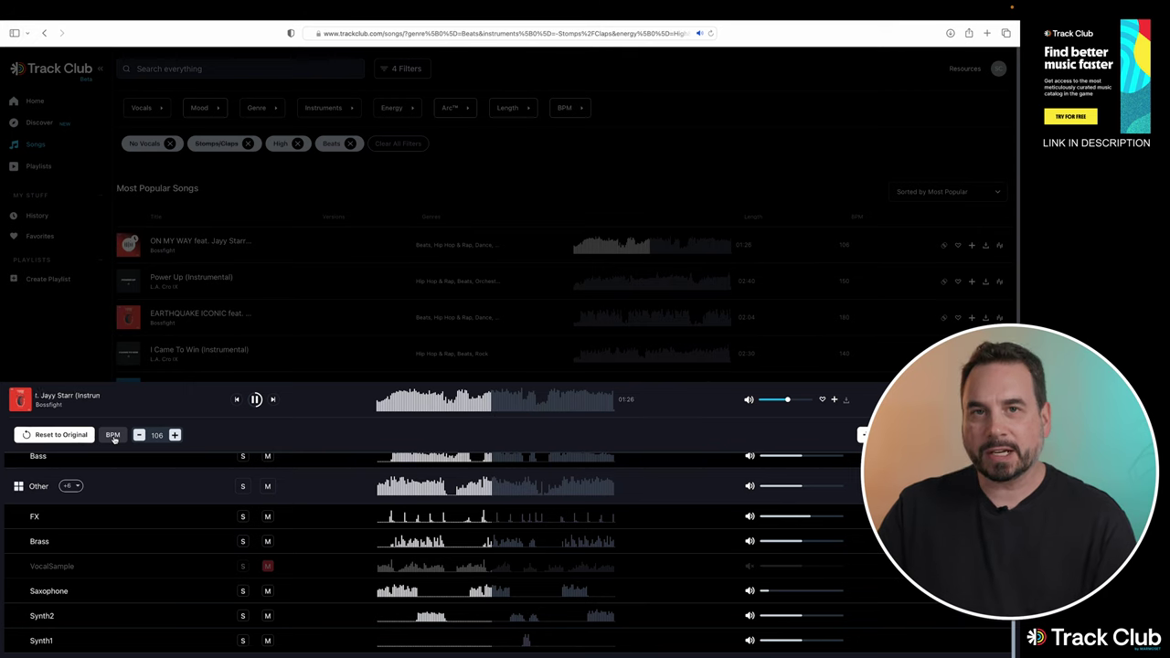
left_click(257, 399)
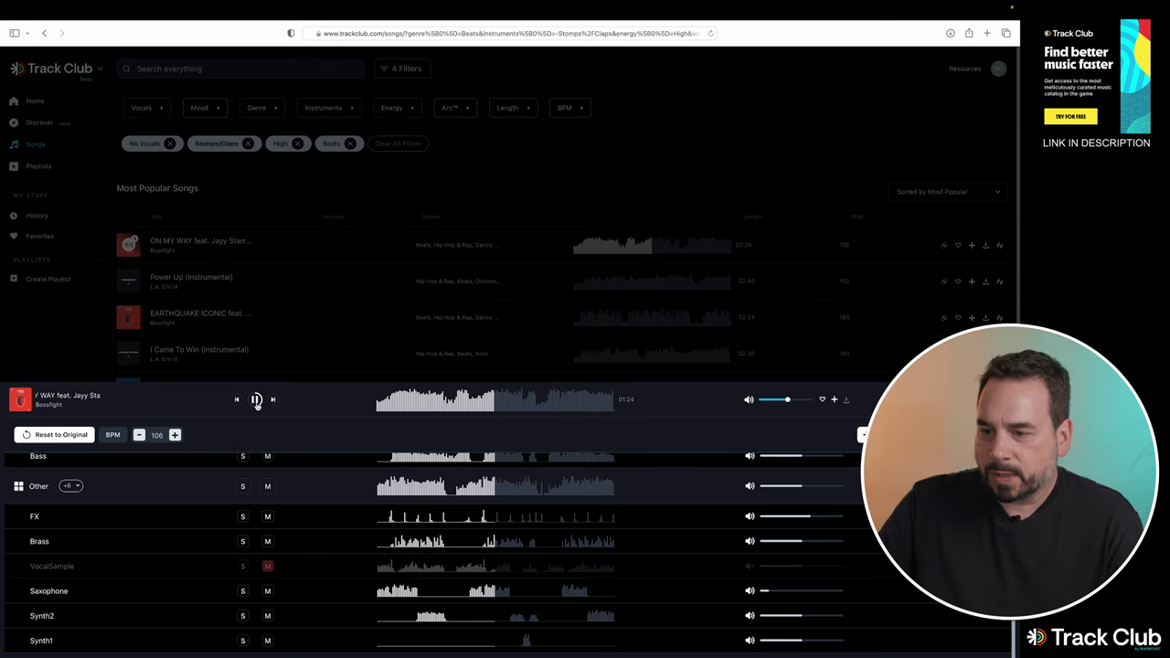
left_click(174, 435)
left_click(175, 435)
left_click(175, 435)
left_click(175, 435)
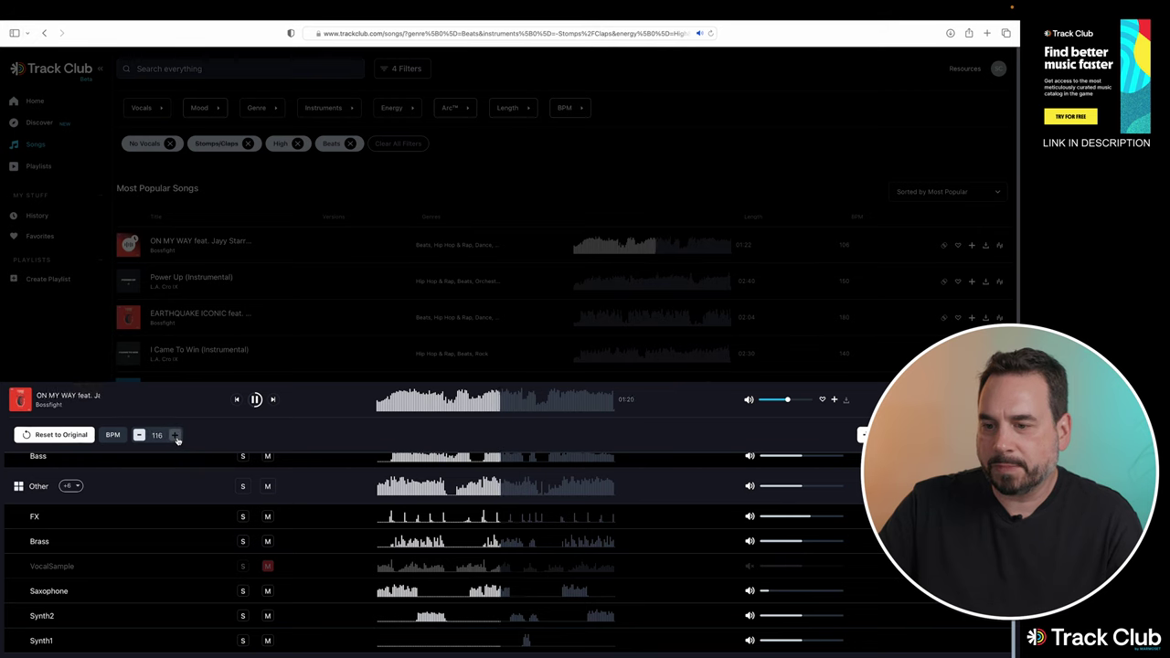
left_click(175, 435)
left_click(174, 435)
left_click(176, 436)
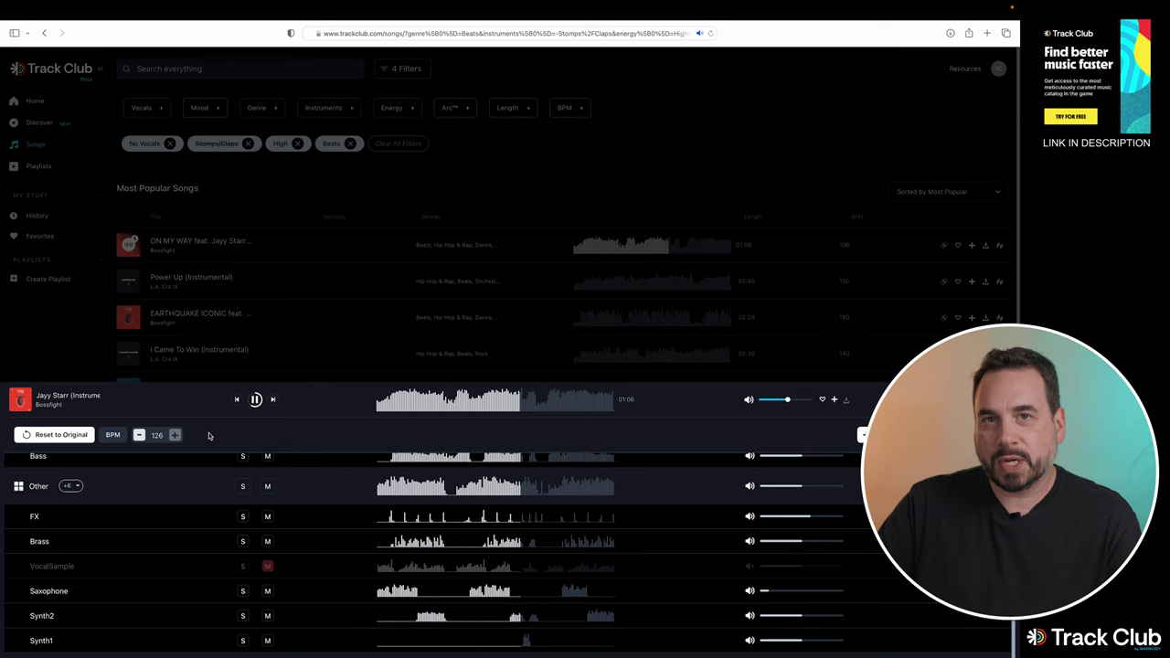
Step: Lower the mix's tempo to 86 BPM while it plays, and pause playback
left_click(137, 436)
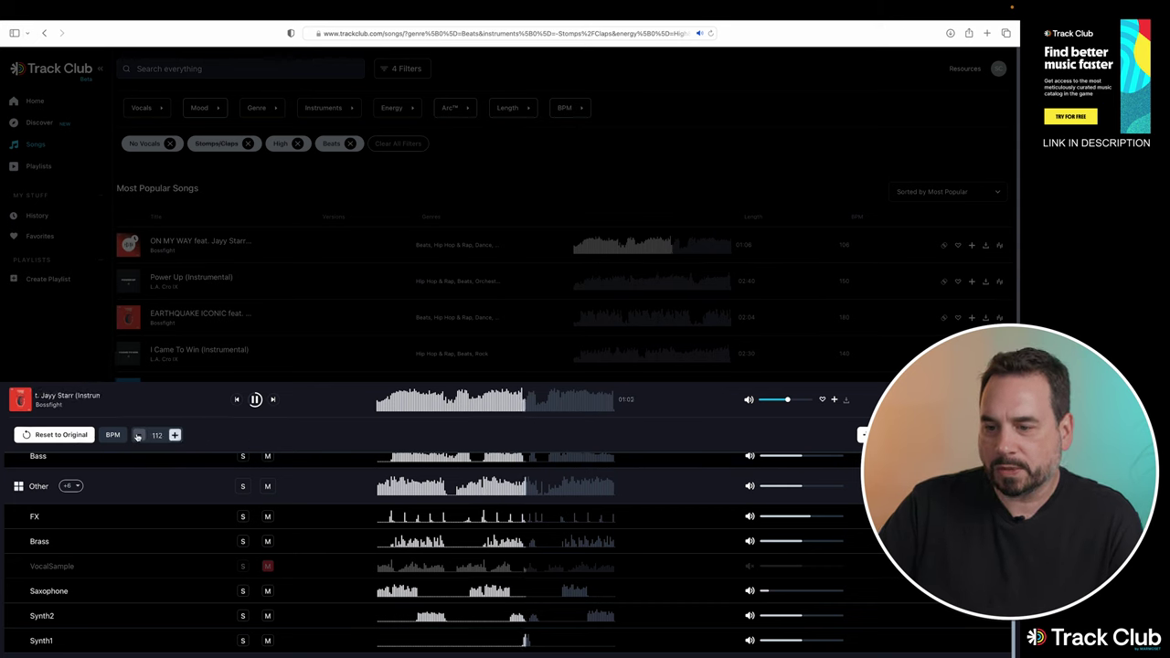
left_click(137, 436)
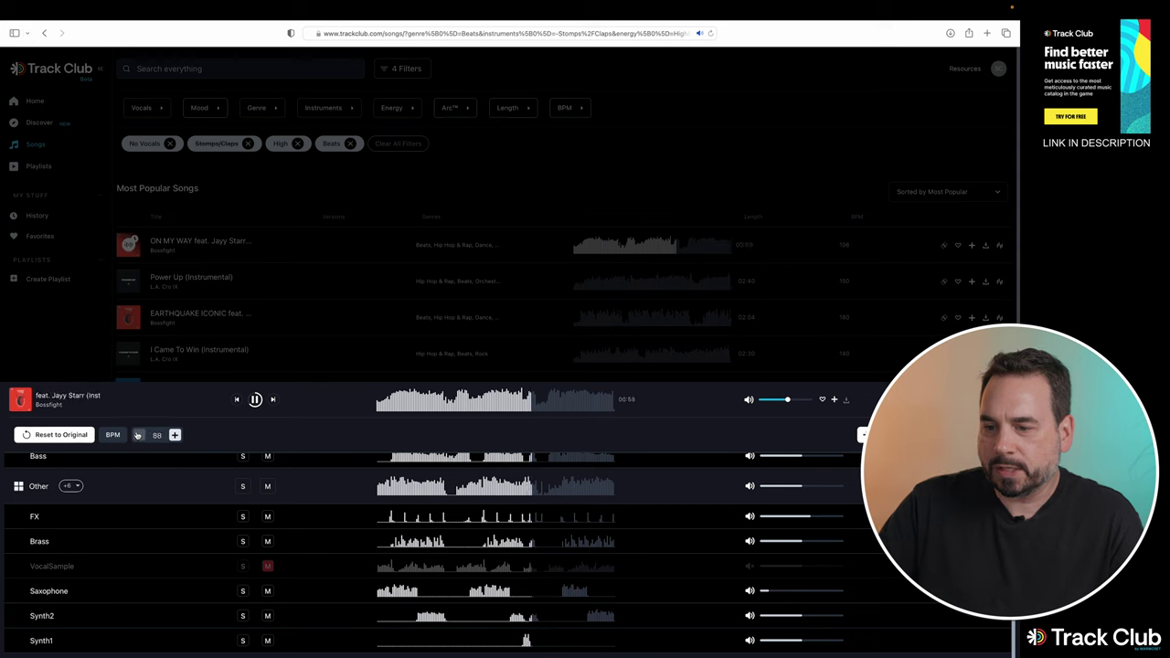
left_click(137, 436)
left_click(139, 437)
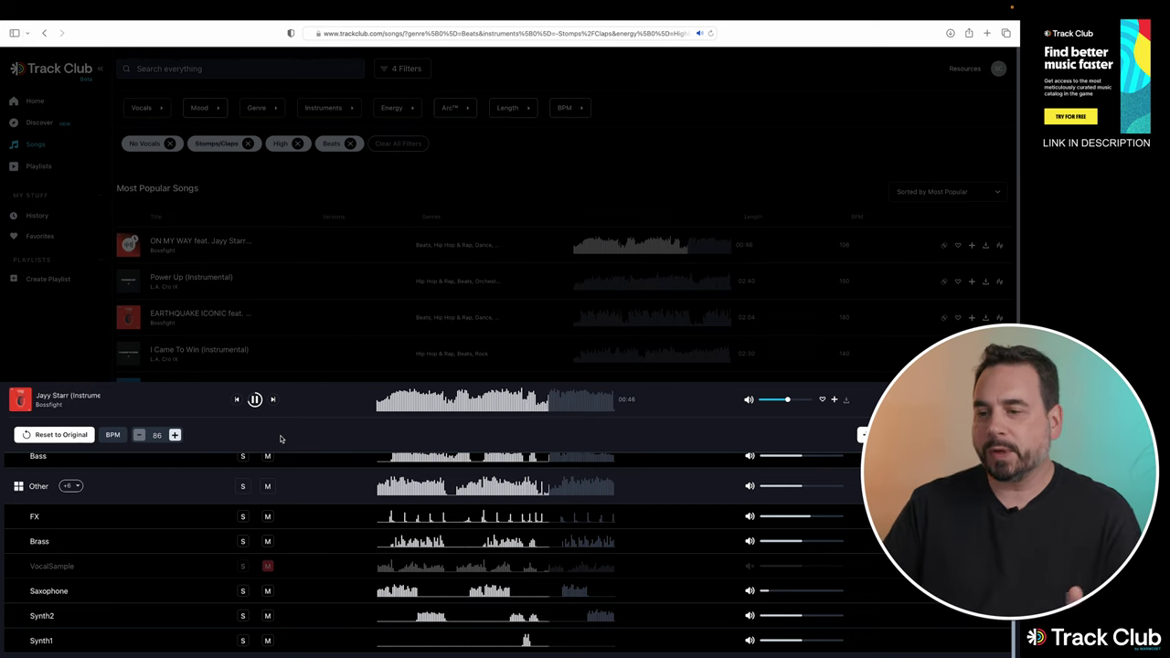
left_click(257, 402)
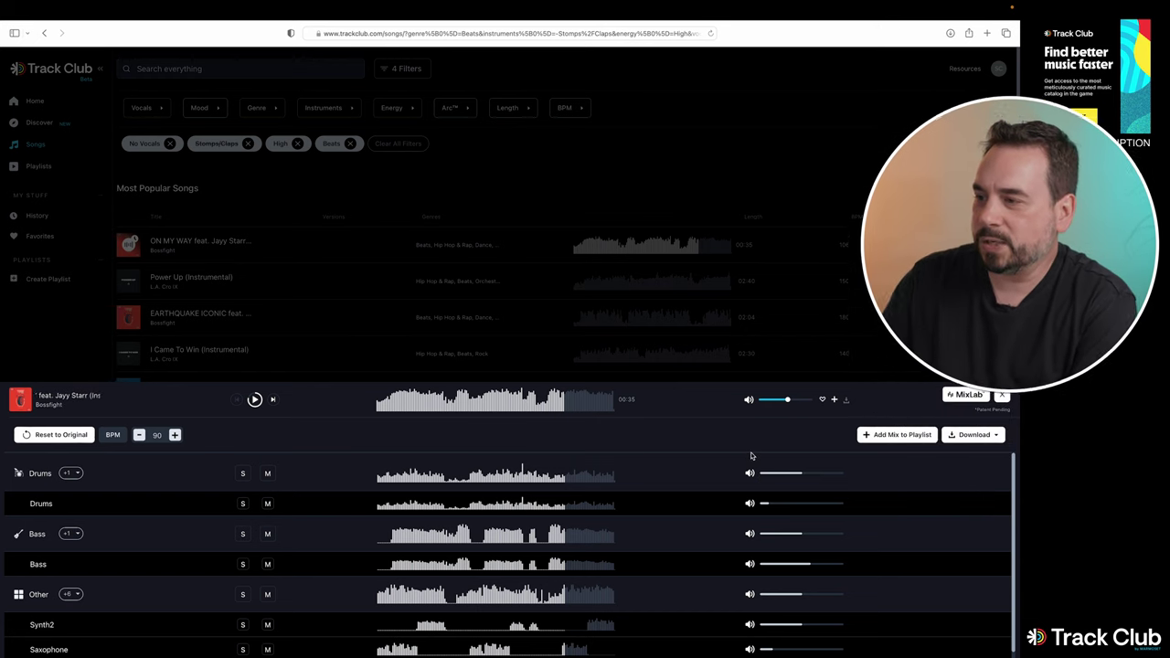
Step: Review the download options and the mix's stems, and download the customized mix as an .mp3
left_click(971, 436)
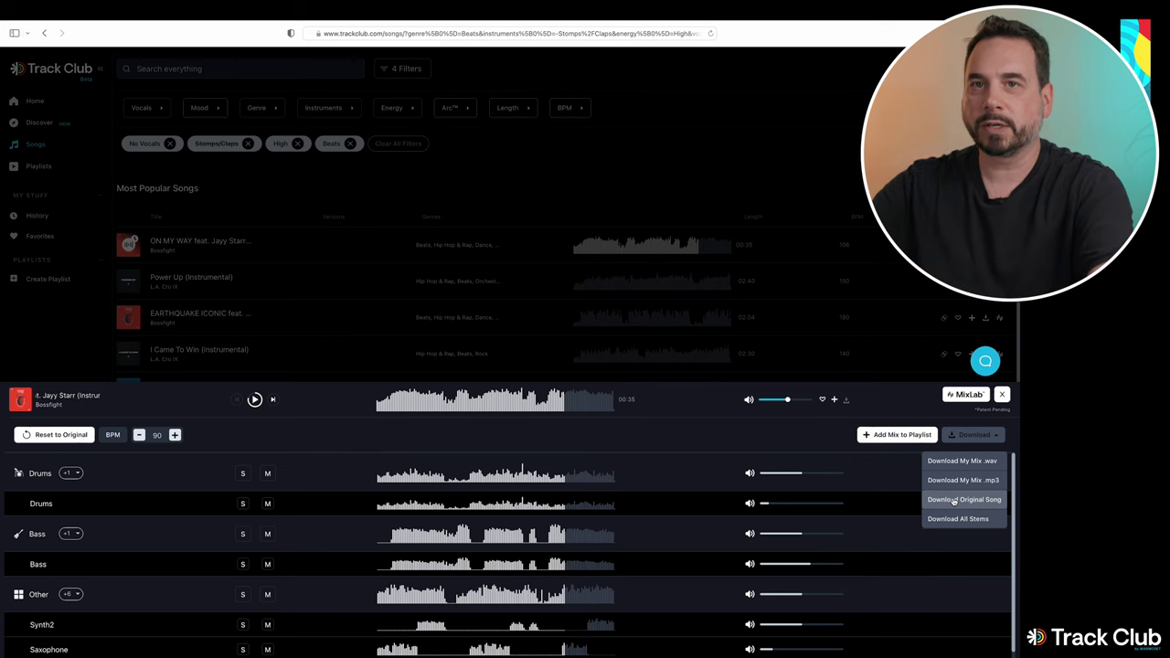
scroll(209, 541, "down", 3)
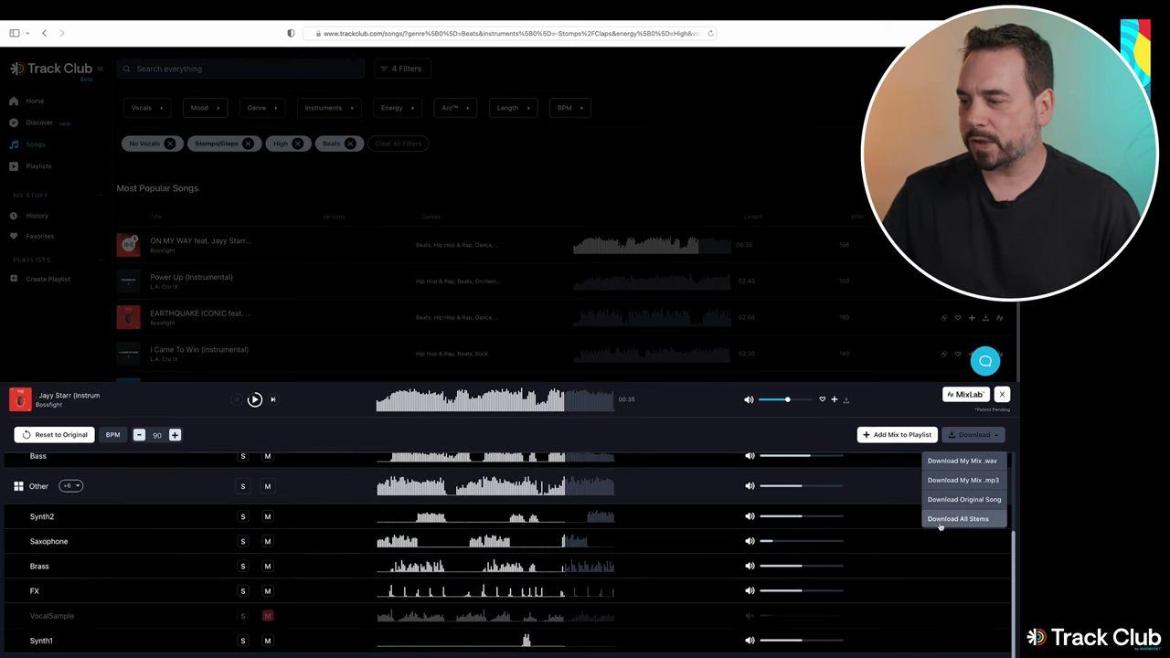
scroll(301, 567, "up", 3)
scroll(279, 531, "down", 3)
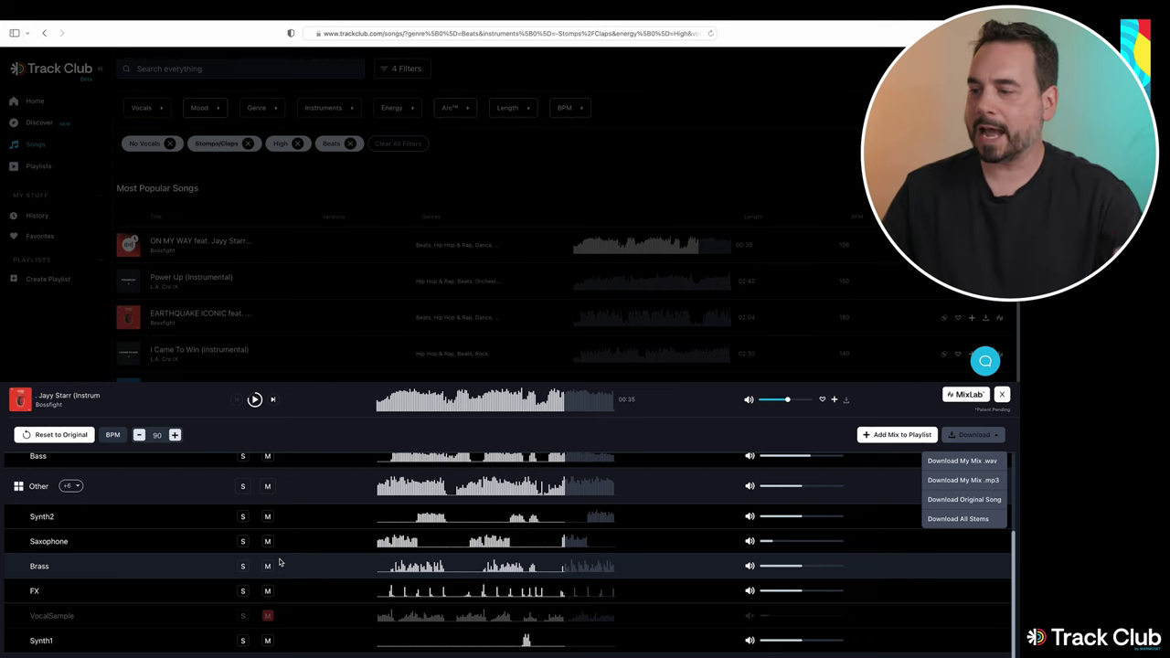
scroll(169, 605, "up", 3)
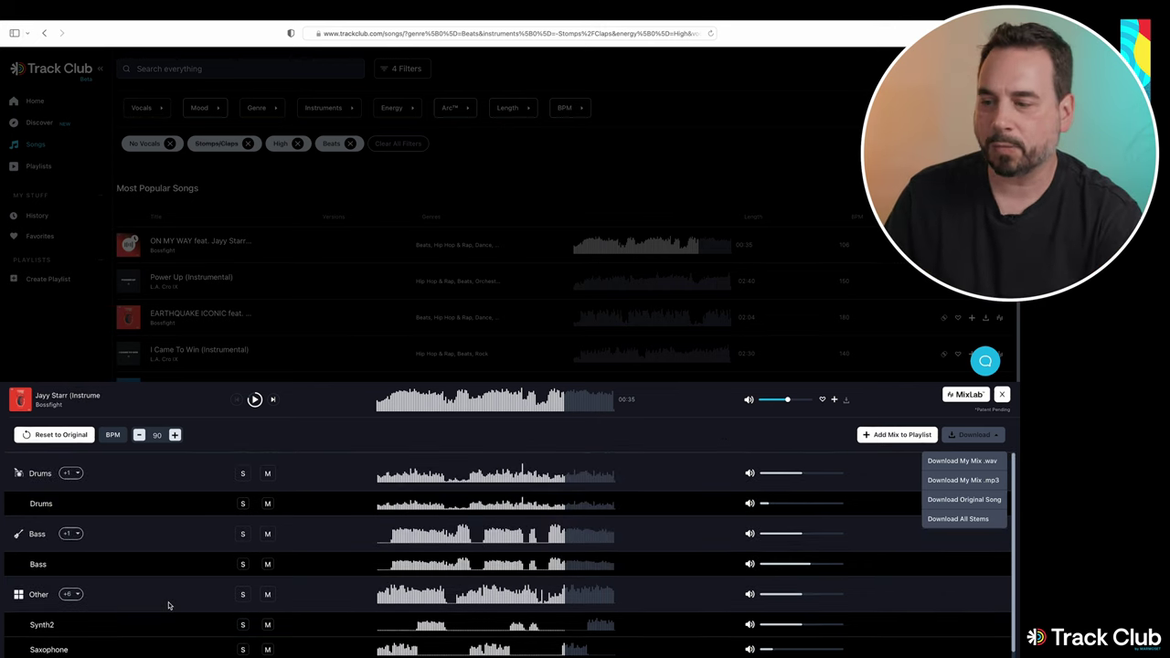
left_click(971, 480)
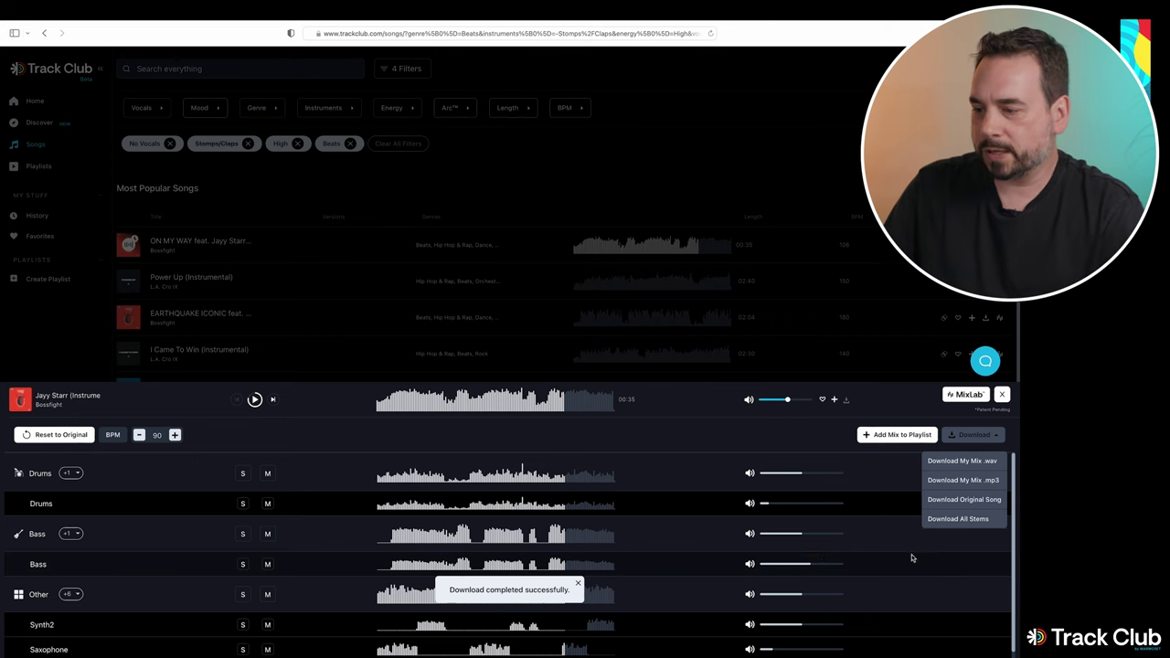
Step: Switch to Finder, open the Downloads folder, select the ON MY WAY mp3 and move the window aside
mouse_move(724, 655)
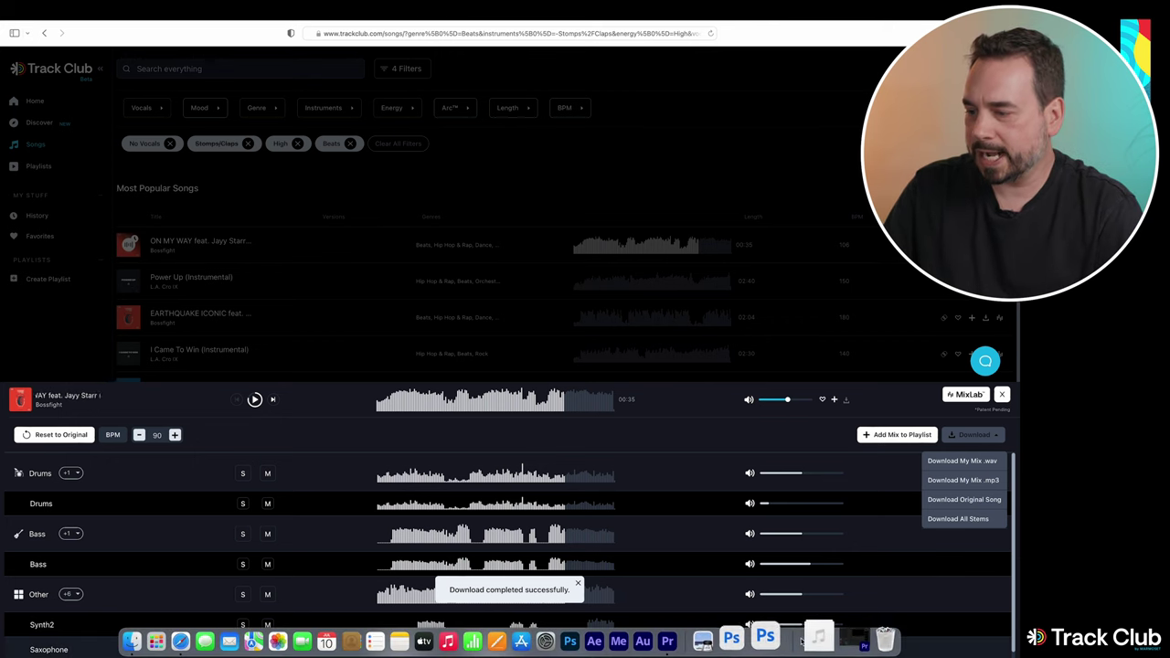
left_click(843, 643)
left_click(842, 368)
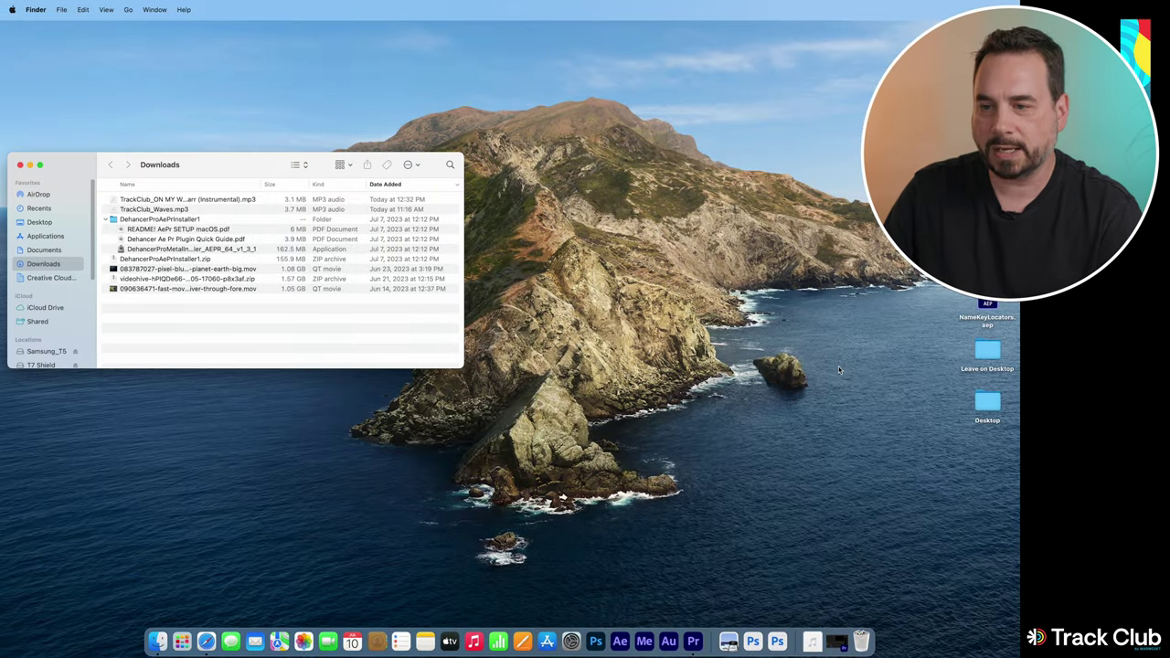
left_click(143, 199)
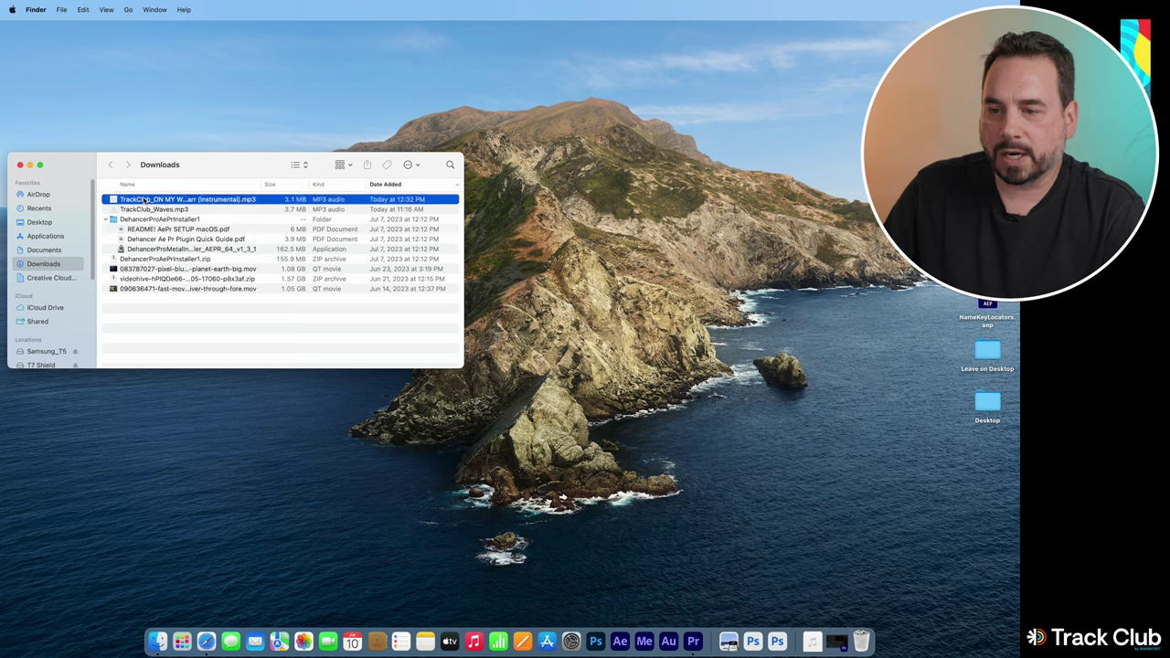
left_click_drag(242, 160, 202, 154)
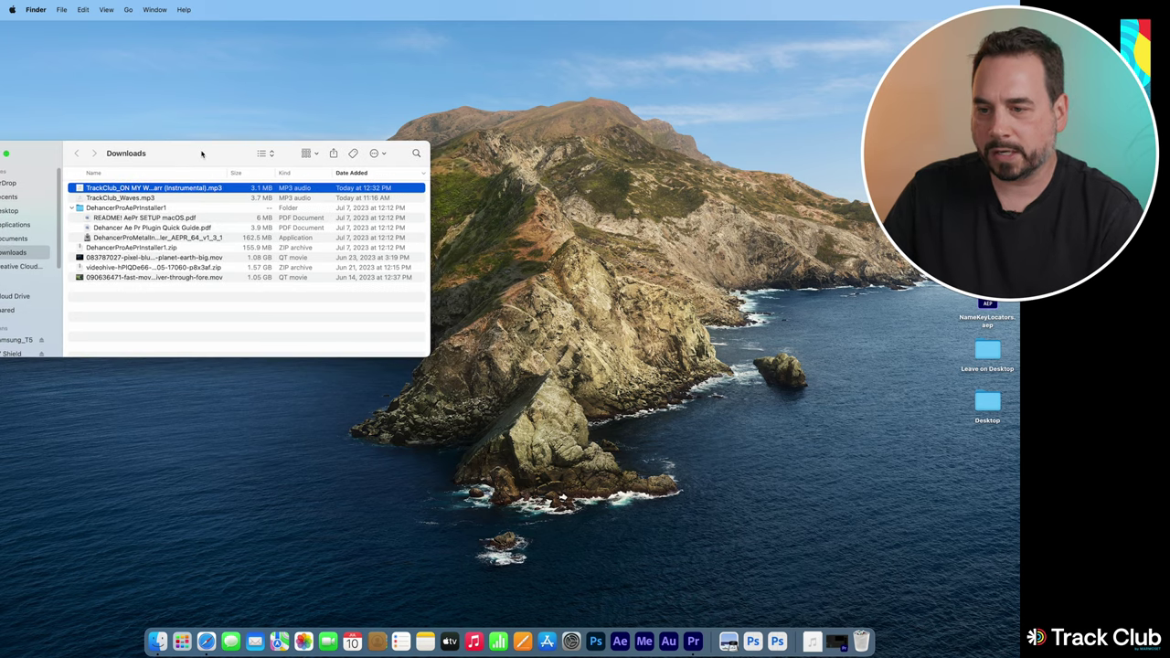
Step: Open a second Finder window at the Music folder inside Nd Filters on the Samsung_T5 drive
key("super+n")
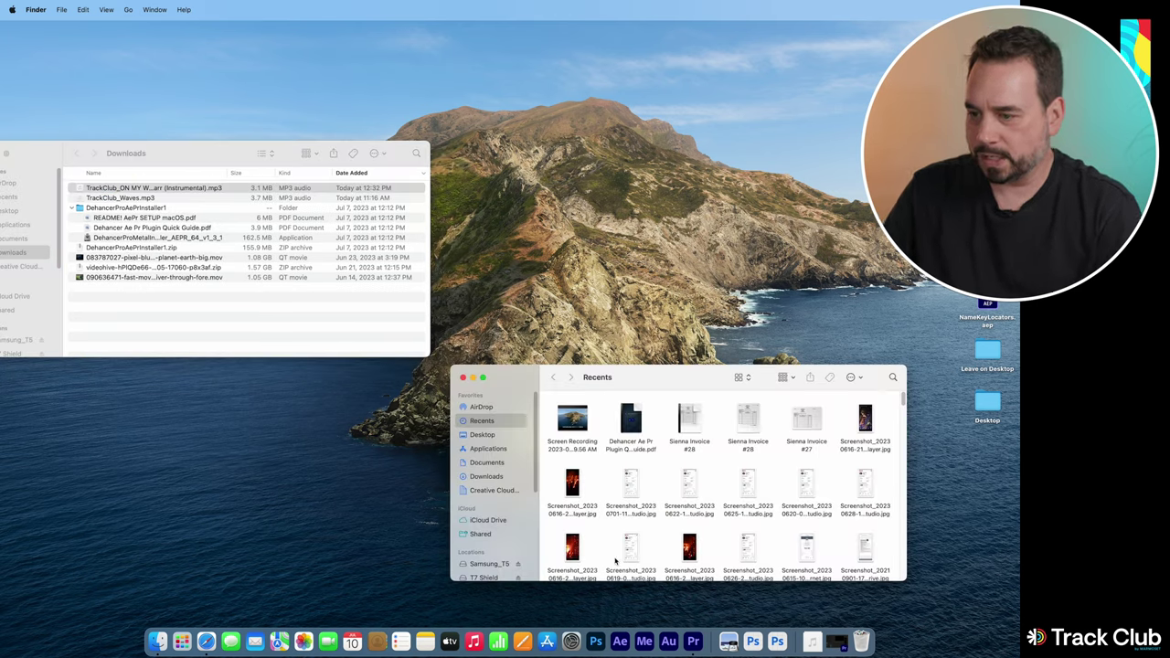
left_click(489, 564)
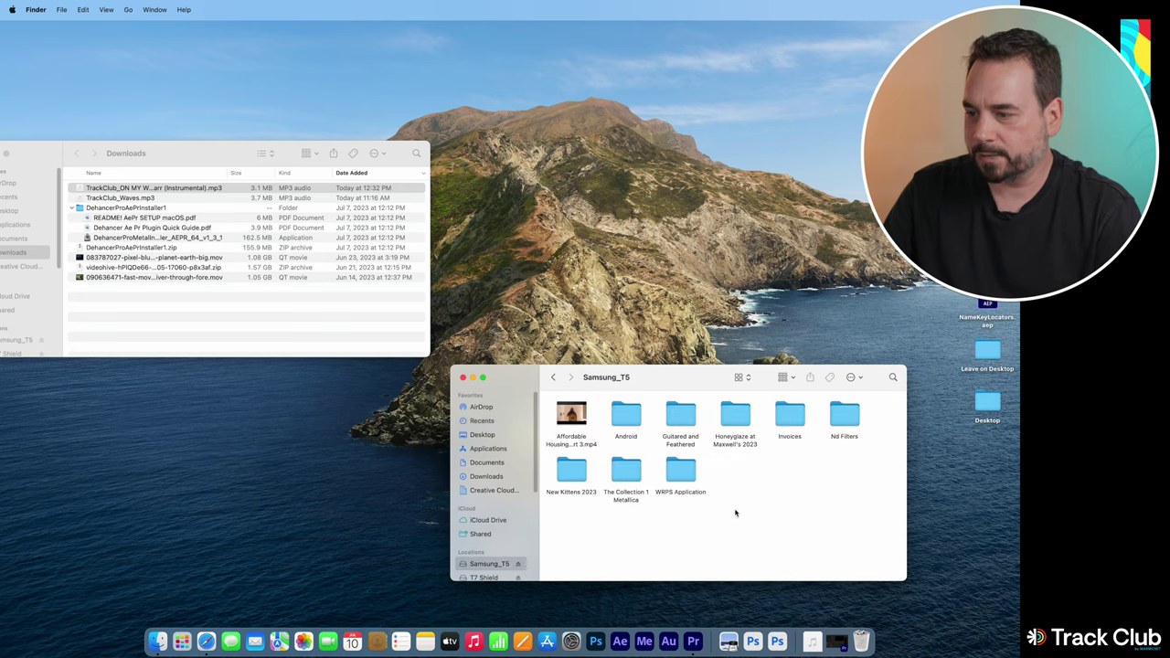
double_click(846, 415)
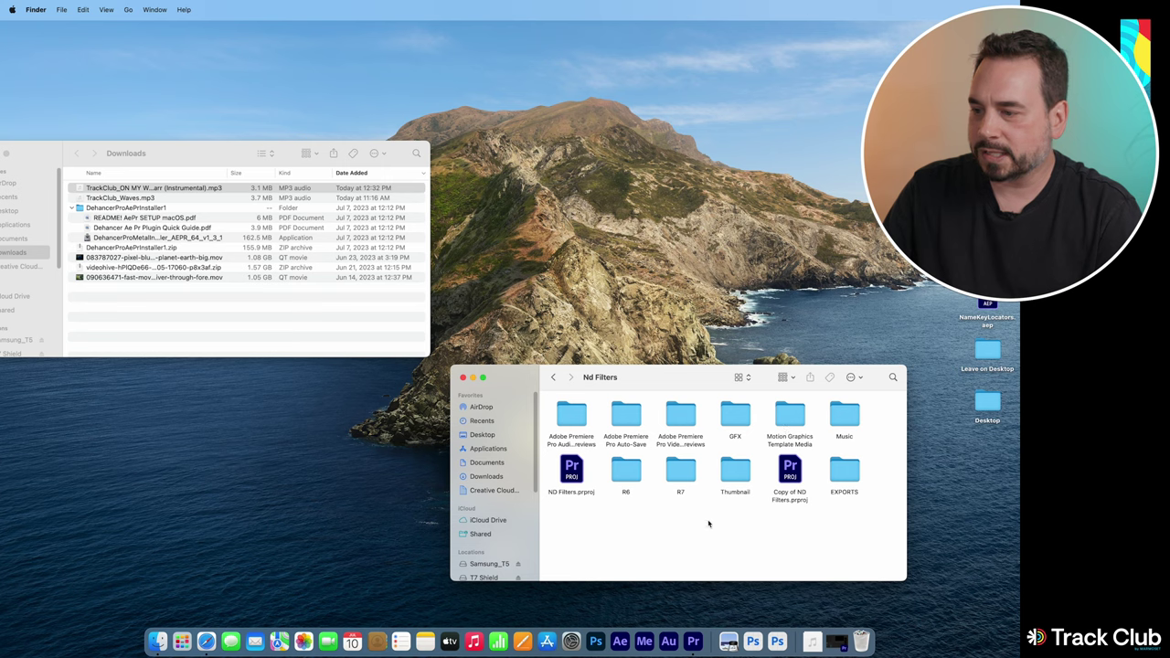
double_click(845, 416)
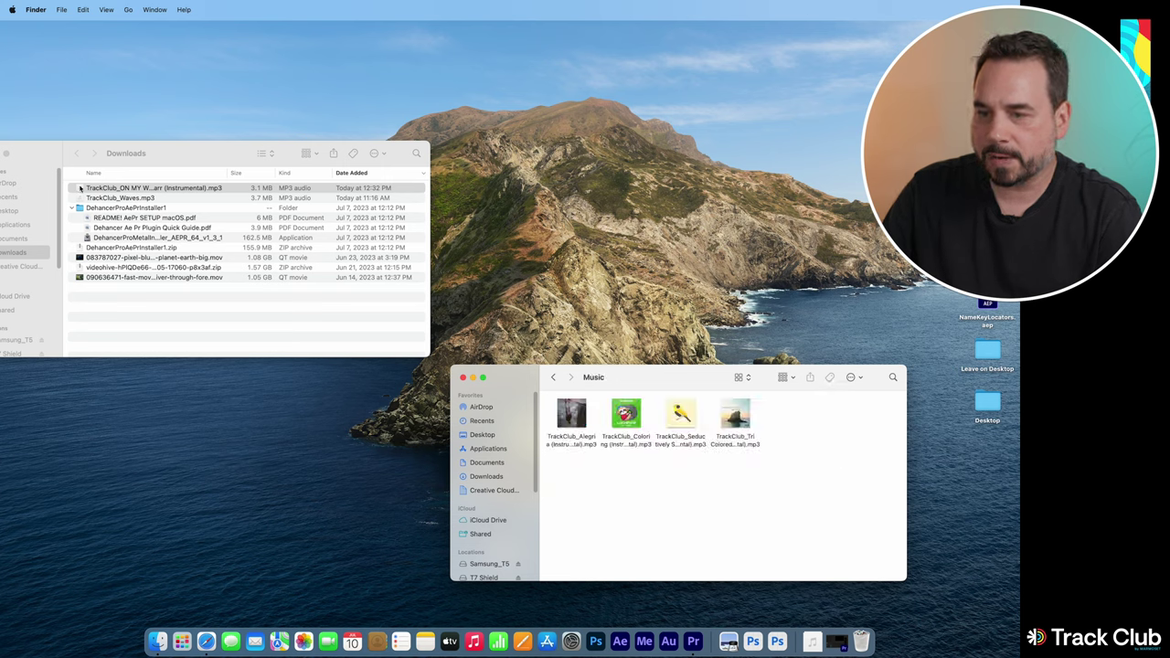
Step: Copy the ON MY WAY mp3 from Downloads into the Music folder and close the Downloads window
left_click_drag(81, 189, 625, 518)
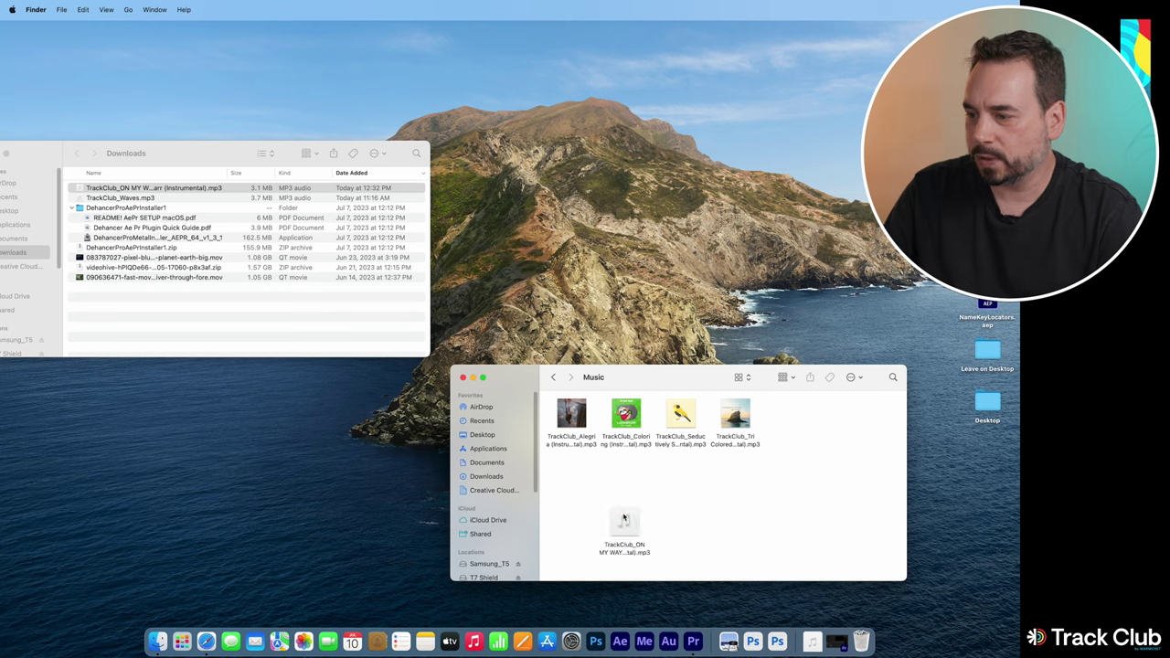
left_click_drag(17, 159, 39, 160)
left_click(48, 160)
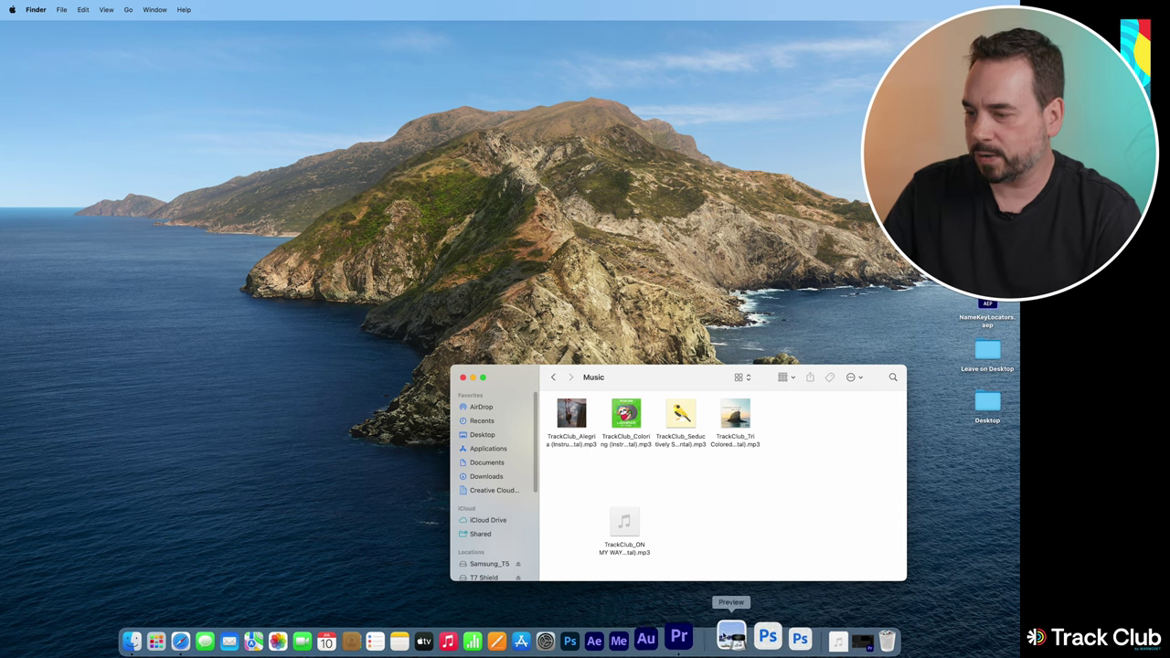
Step: Switch to Premiere Pro, import the ON MY WAY mp3 from Finder's Music folder into the project, and minimize the Finder window
left_click(695, 640)
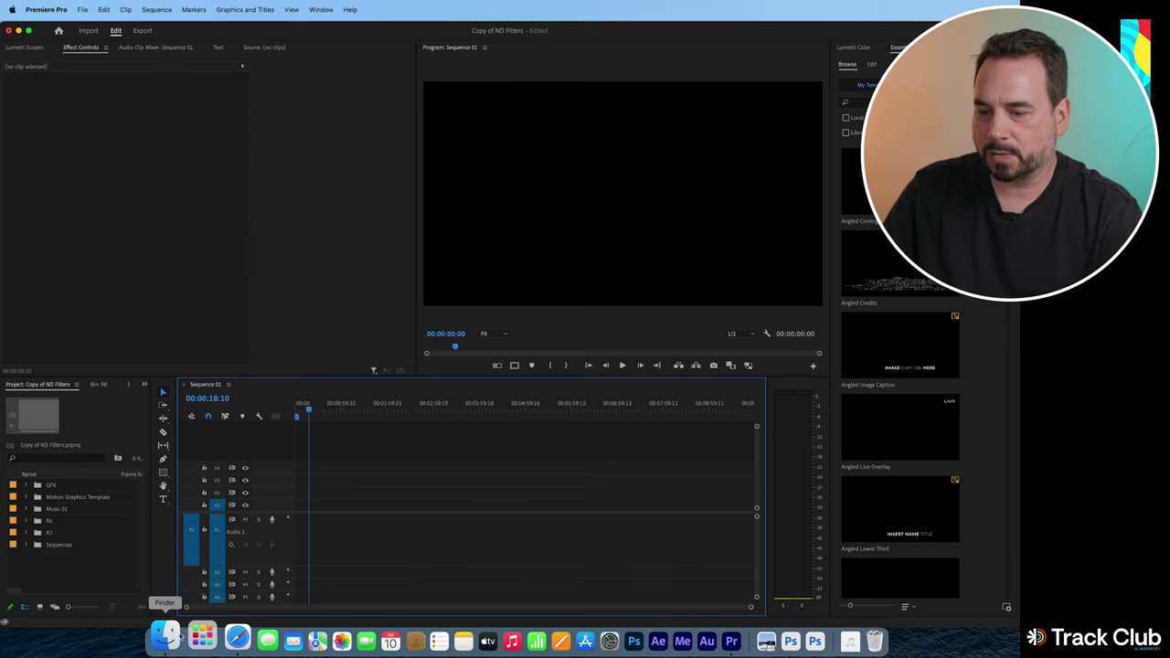
left_click(174, 636)
left_click_drag(625, 525, 66, 582)
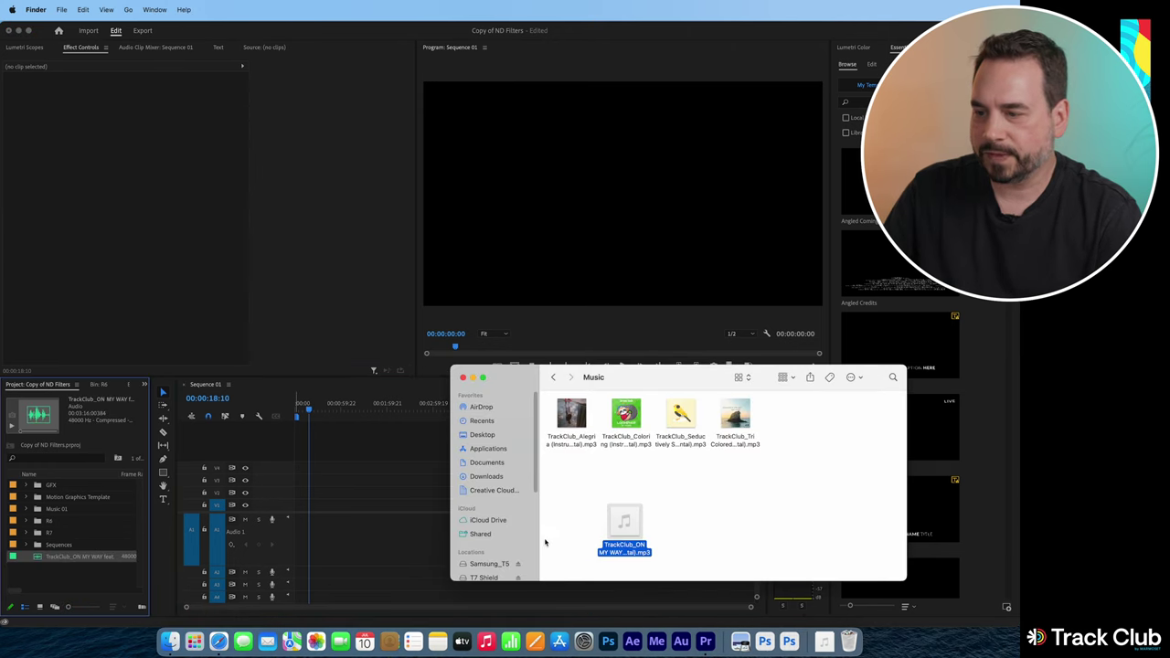
left_click(473, 378)
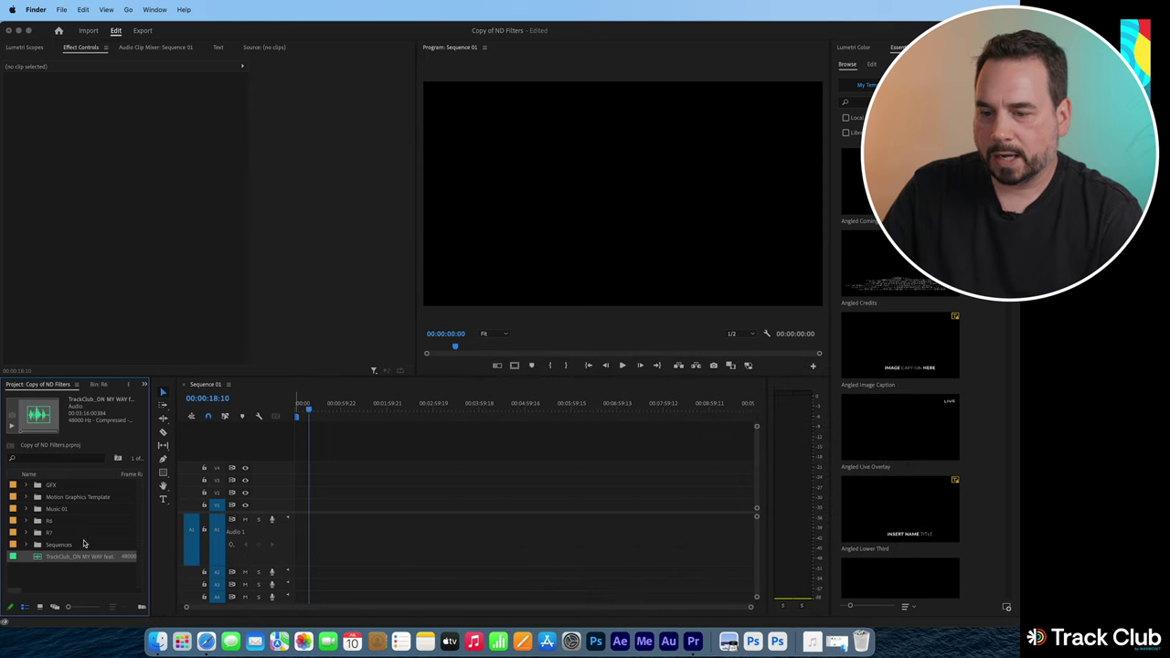
Step: Place the ON MY WAY mp3 on audio track A1 at the sequence start and play back its opening seconds
left_click(38, 559)
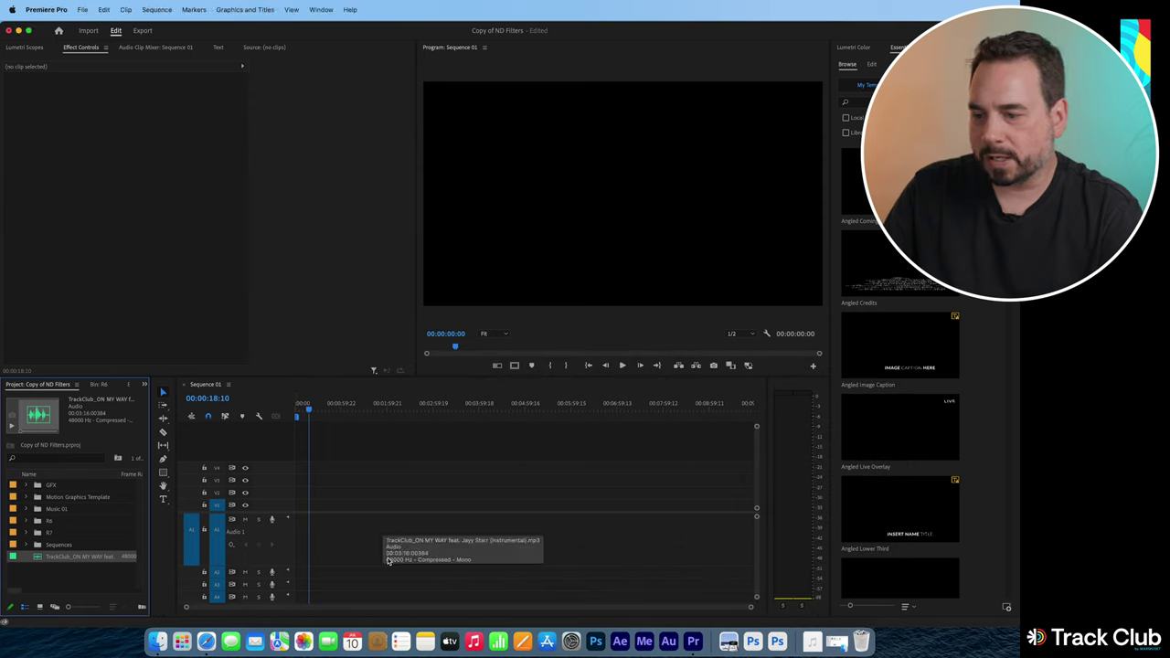
left_click_drag(36, 559, 306, 539)
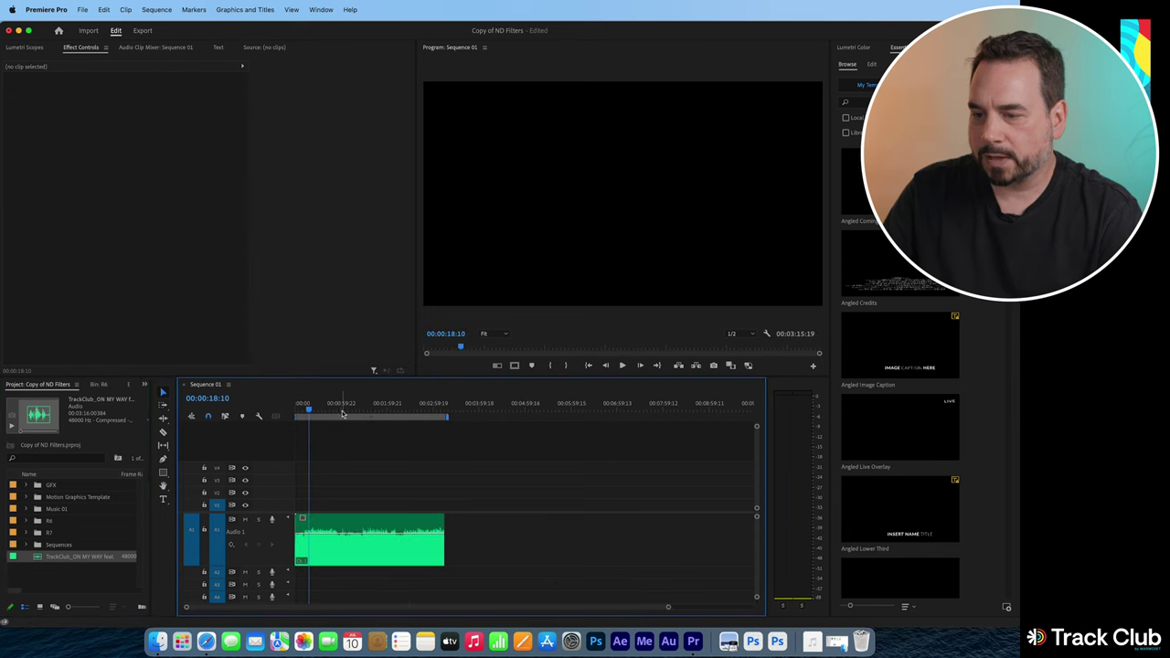
left_click(297, 408)
key("space")
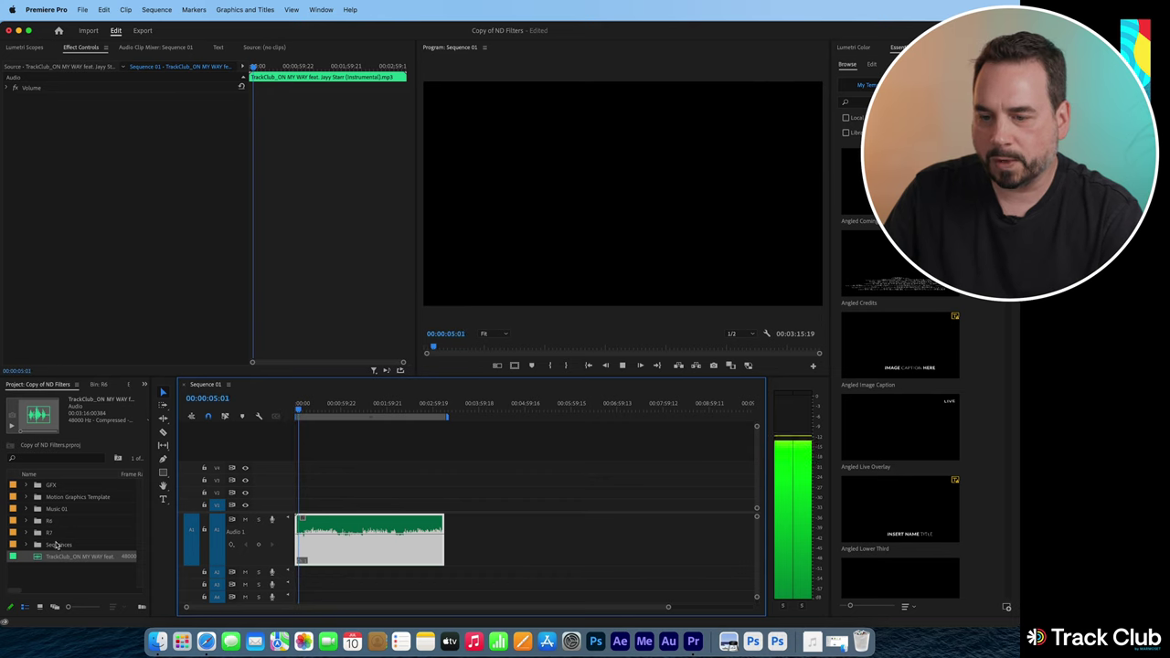
key("space")
Step: Open the R6 bin in icon view, place the pink flower clip on V3 at the sequence start, and mute audio track A2
left_click(27, 521)
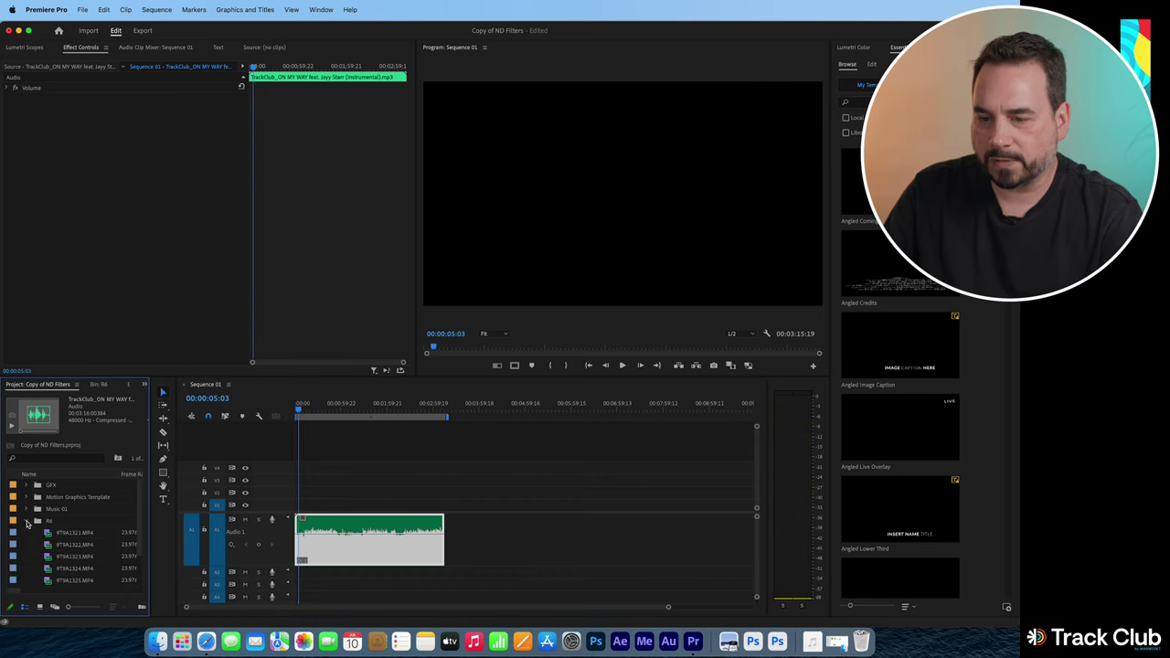
left_click(39, 607)
double_click(114, 498)
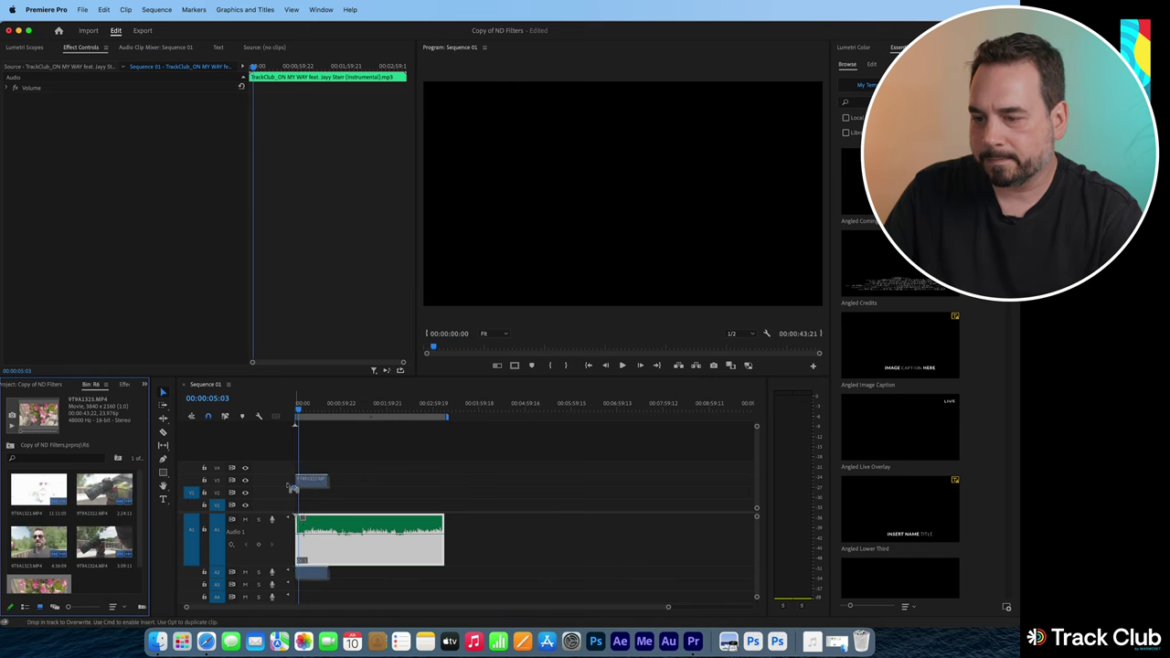
left_click_drag(284, 487, 286, 485)
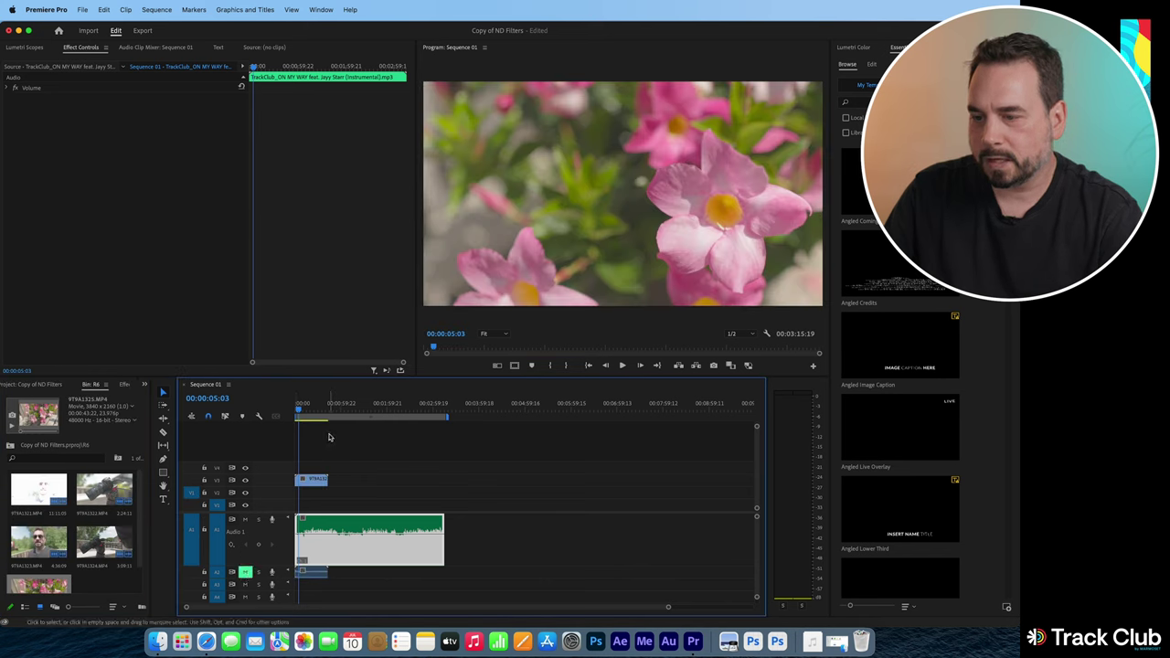
Step: Play the sequence from its start to preview the flower footage with the music
key("Home")
key("space")
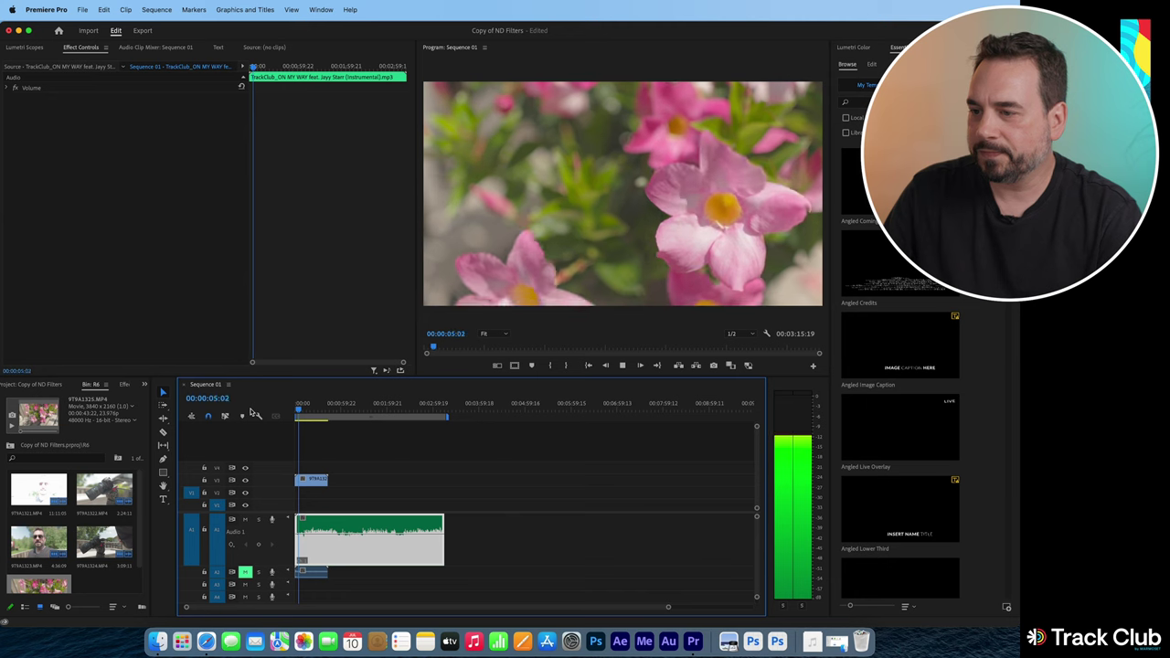
key("space")
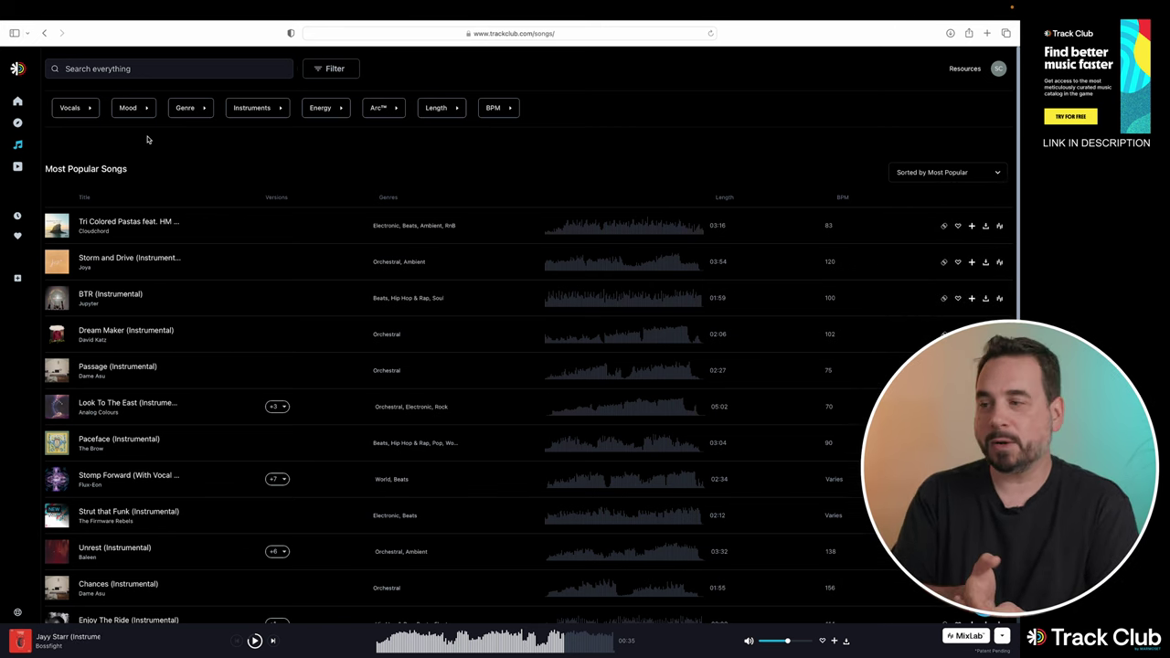
Step: Switch to Track Club in the browser and open the Channels page of the account settings
left_click(999, 70)
left_click(947, 119)
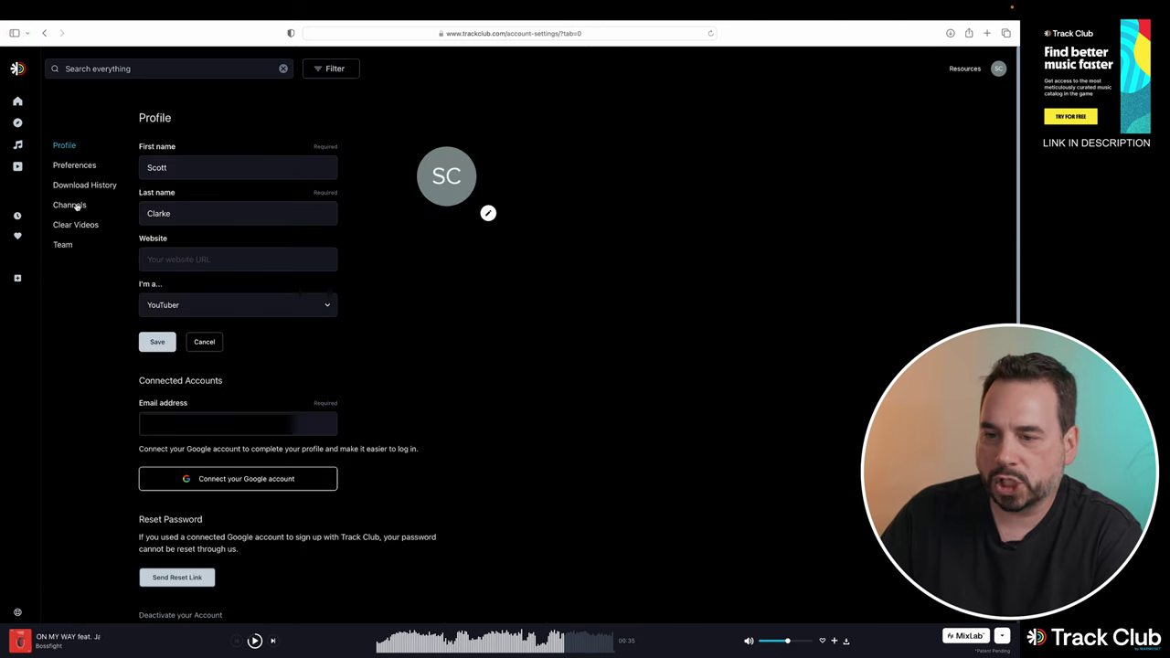
left_click(69, 205)
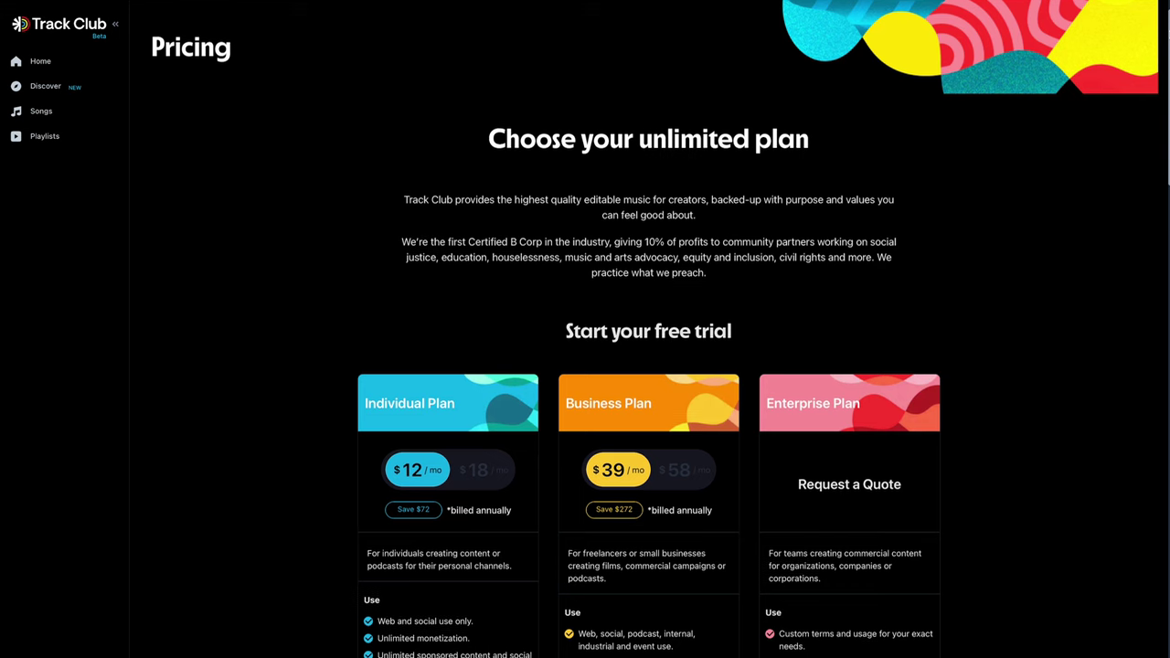
Step: Review the Individual, Business and Enterprise plans on the Track Club pricing page, including their prices, permitted uses and features
scroll(648, 329, "down", 2)
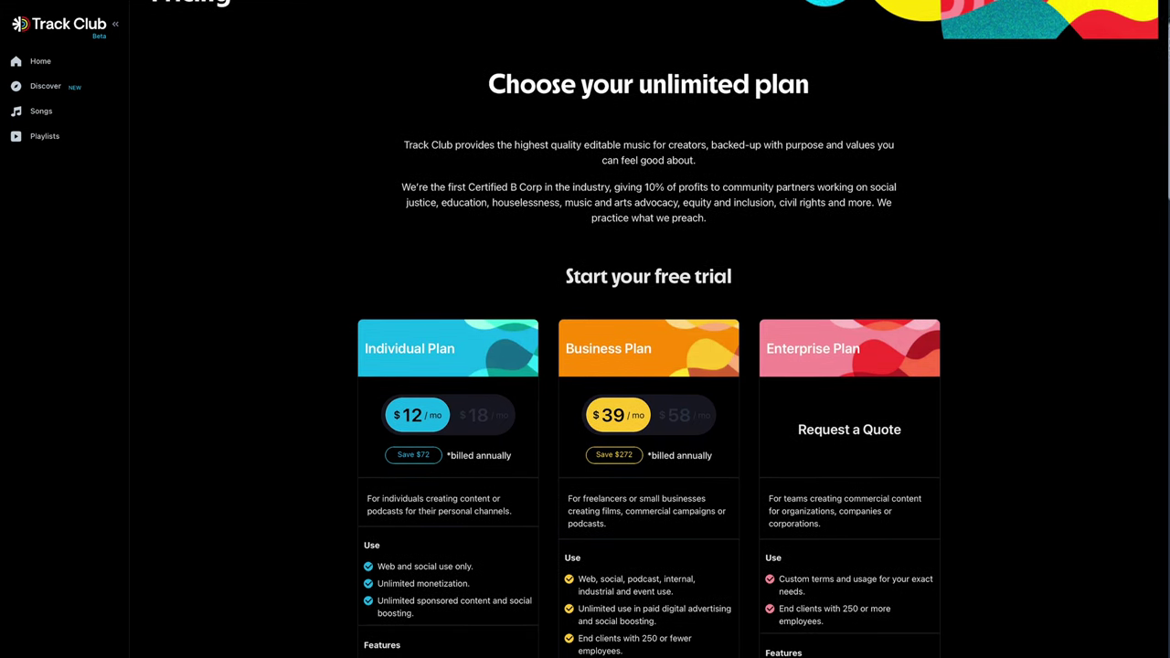
scroll(648, 329, "down", 2)
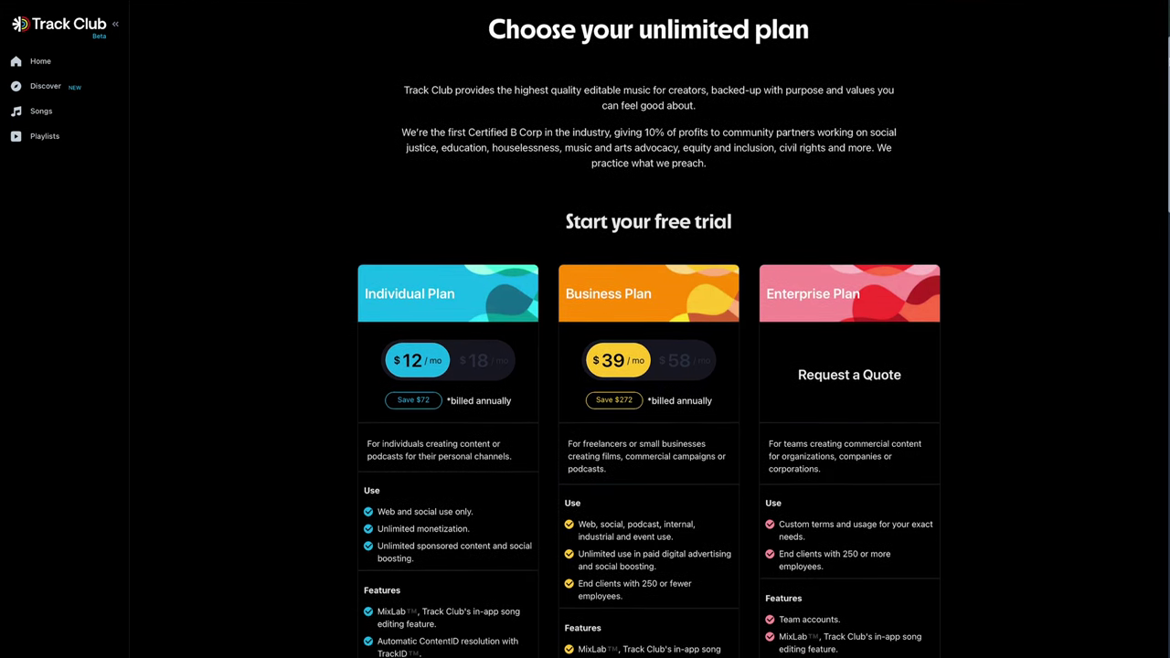
scroll(648, 329, "down", 2)
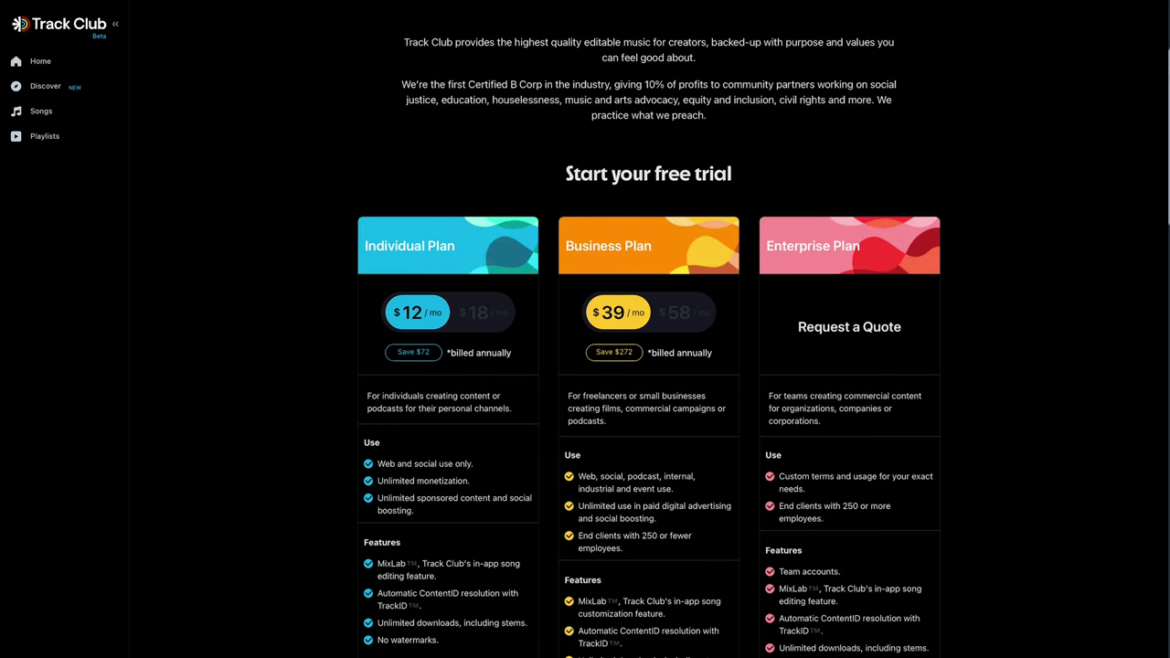
scroll(648, 329, "down", 2)
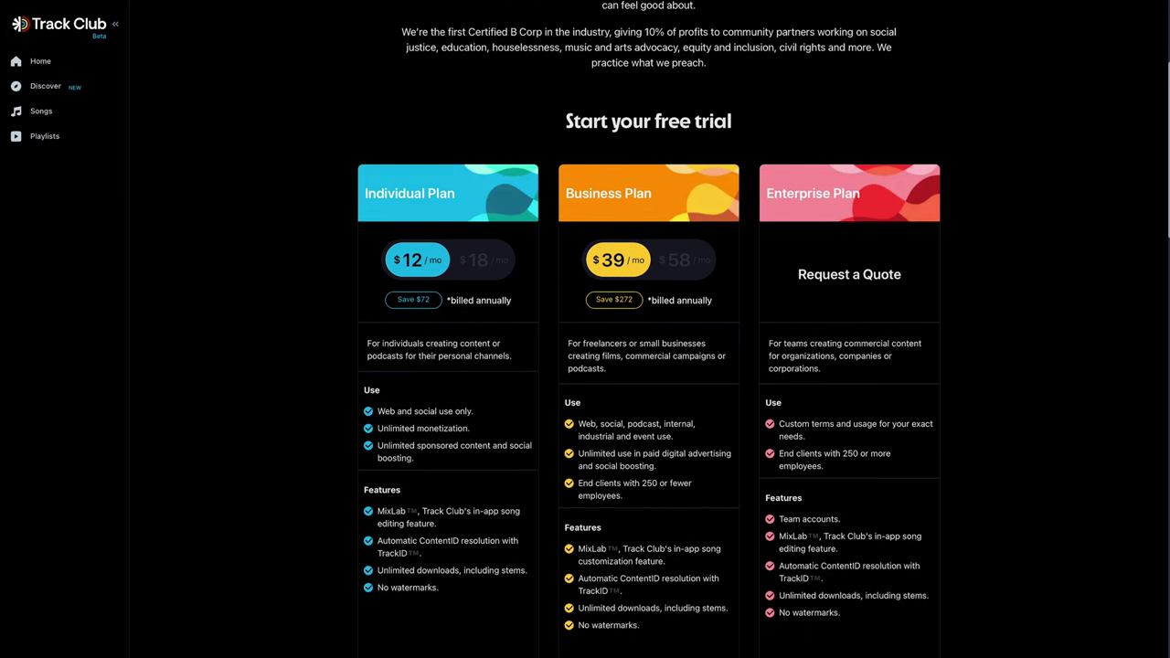
scroll(648, 329, "down", 2)
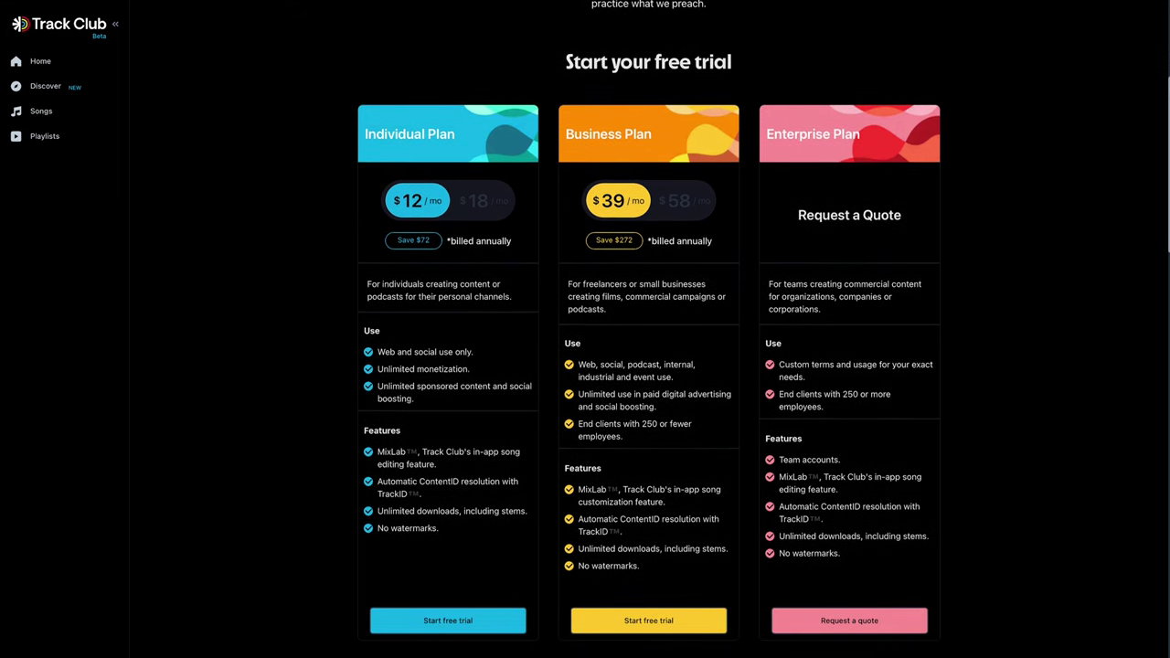